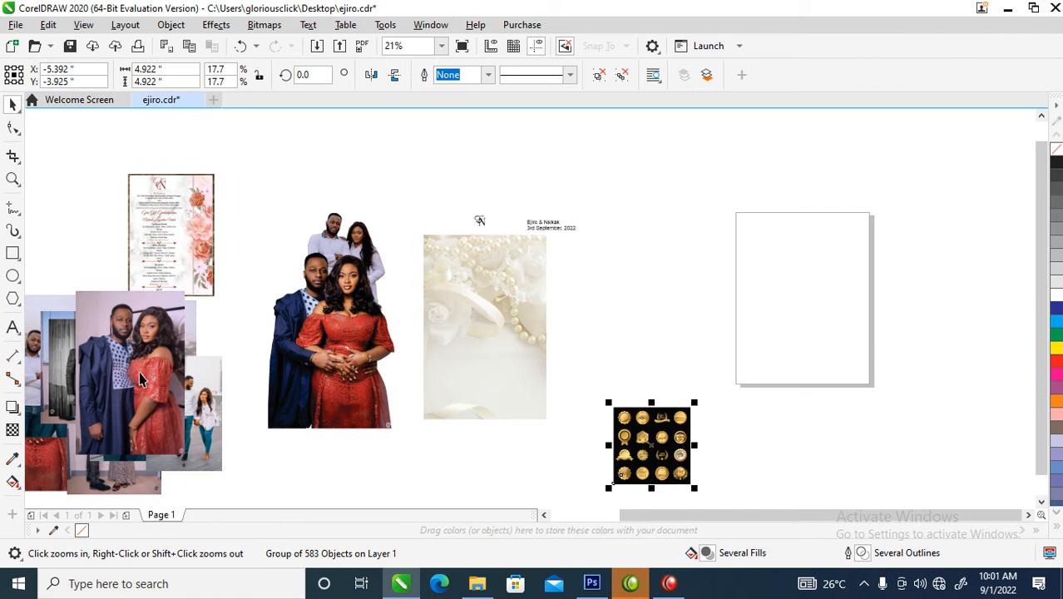
Move the cutout of the couple in the red dress and navy robe onto the floral background image
drag(491, 318, 534, 353)
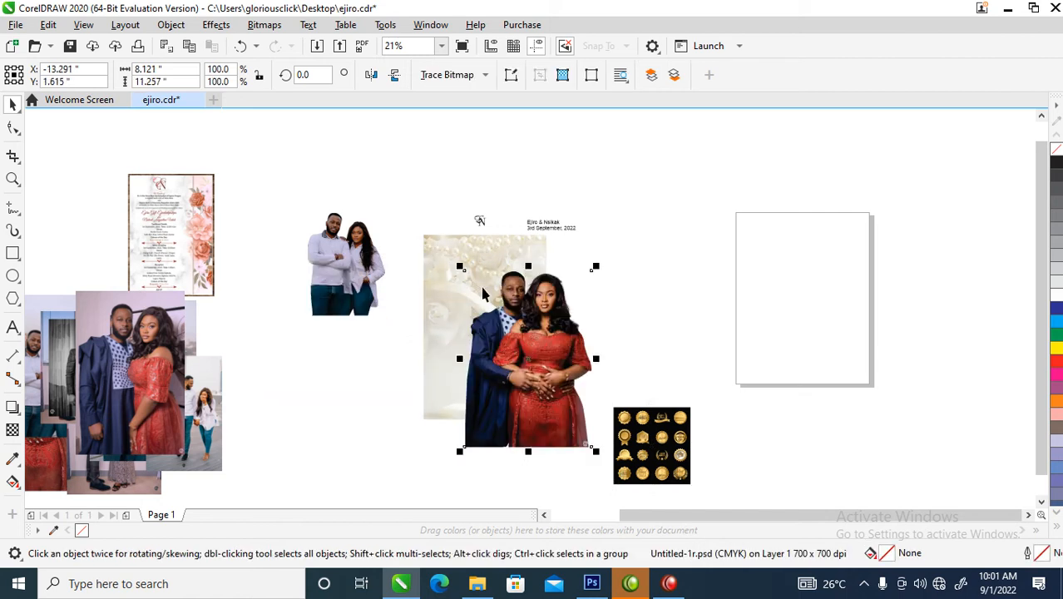
click(68, 158)
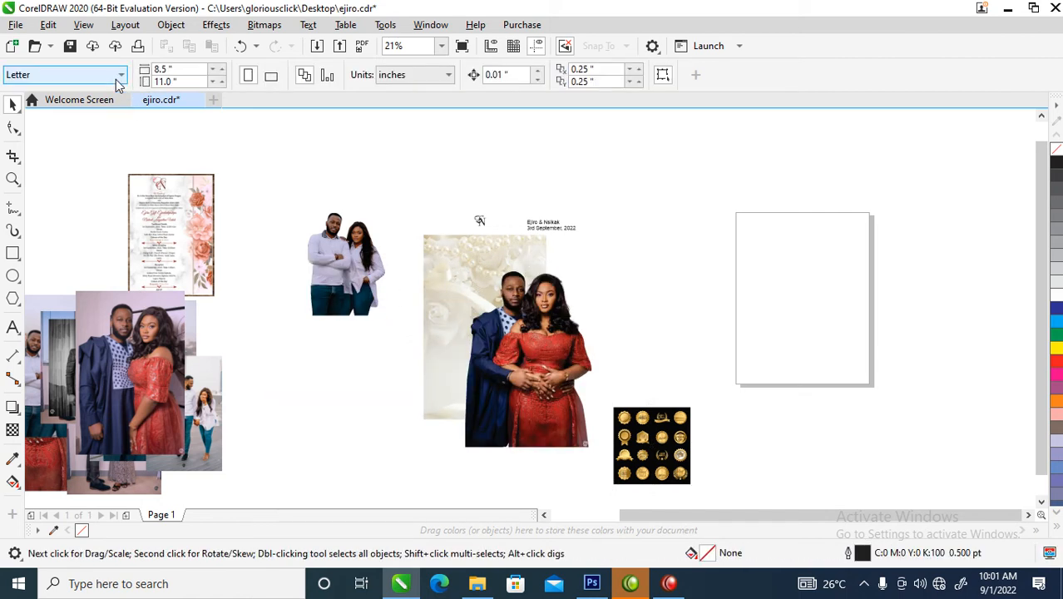
Set the page size to A5 and add a rectangle that frames the whole page
click(121, 75)
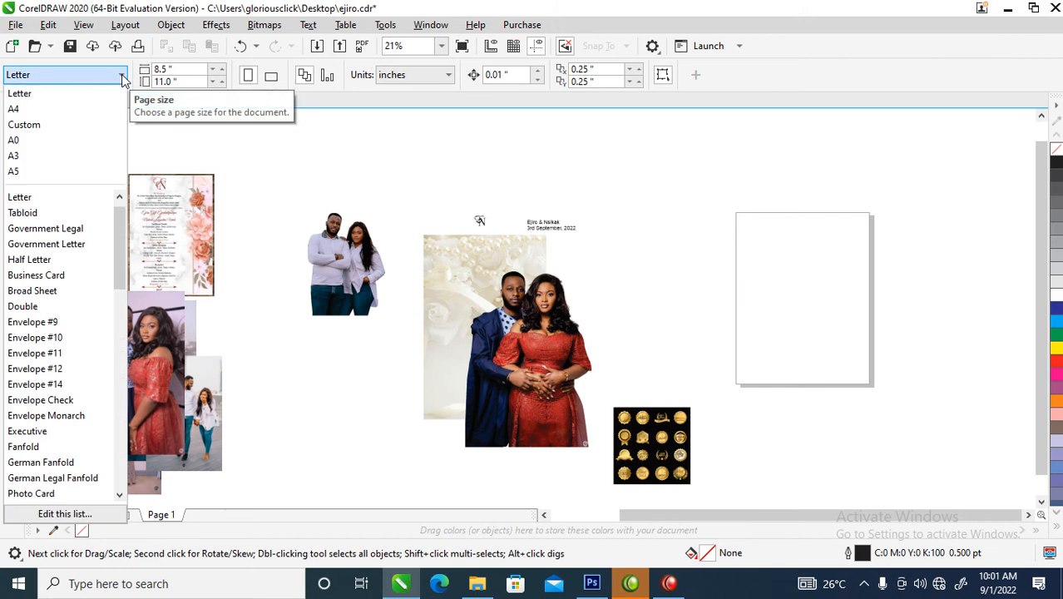
drag(117, 235, 121, 376)
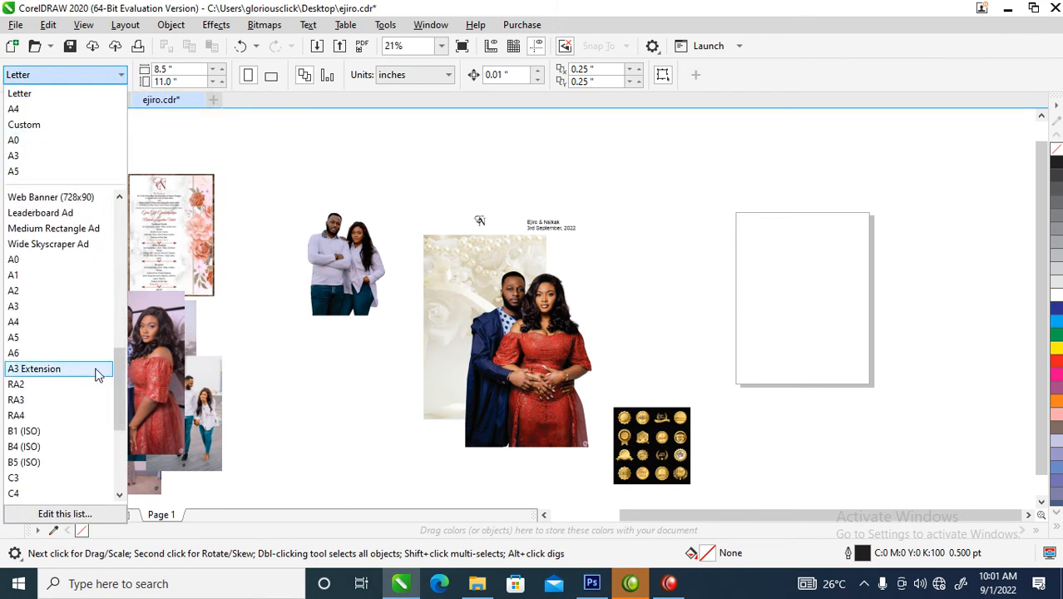
click(14, 337)
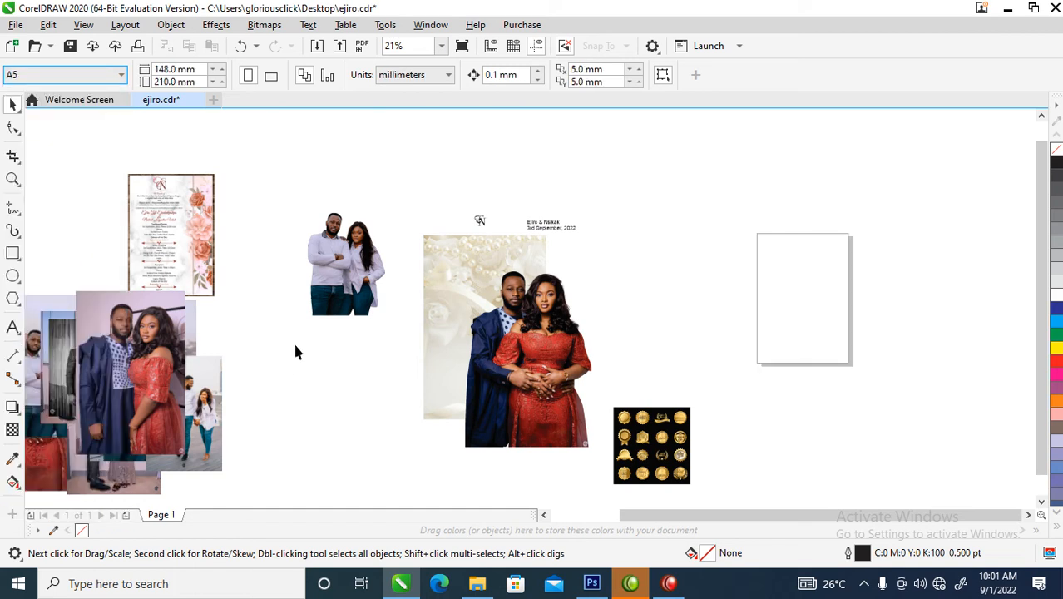
double_click(12, 255)
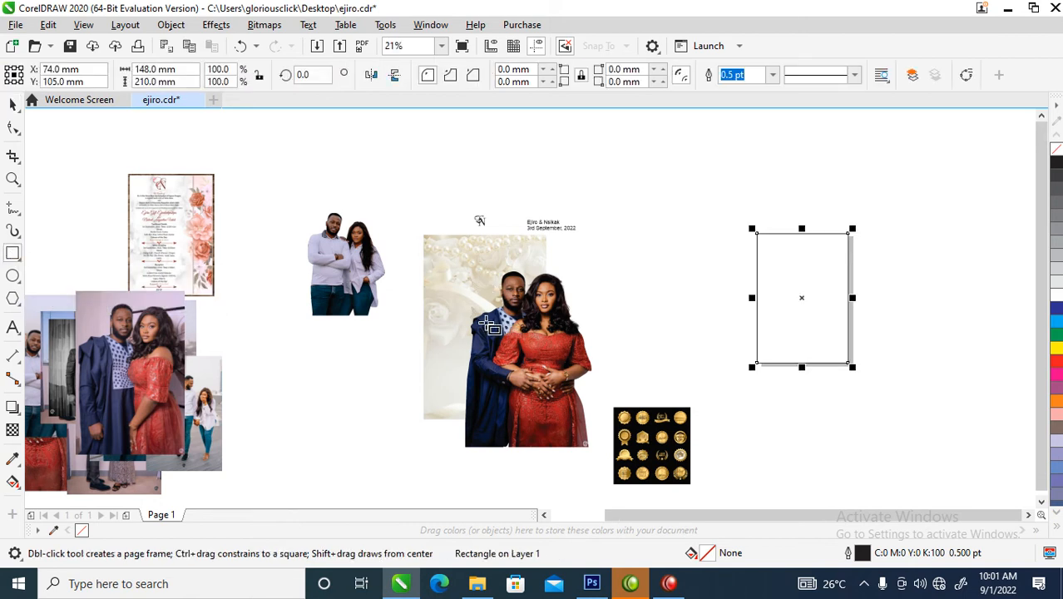
Bring the floral background image next to the page and PowerClip it inside the page rectangle
key(space)
key(F2)
drag(389, 162, 879, 405)
key(space)
drag(300, 279, 620, 238)
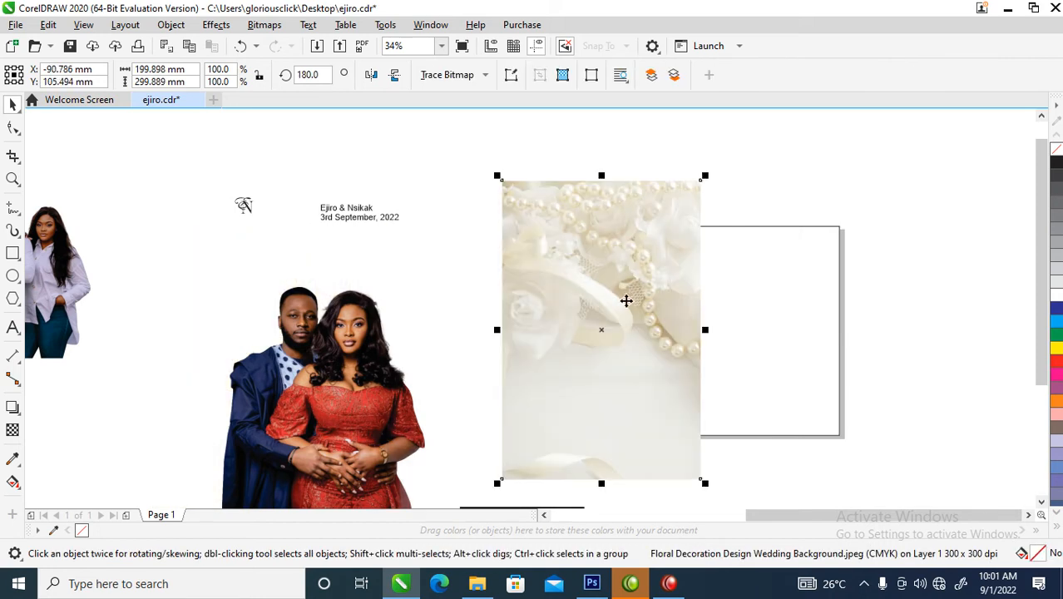
drag(597, 302, 760, 275)
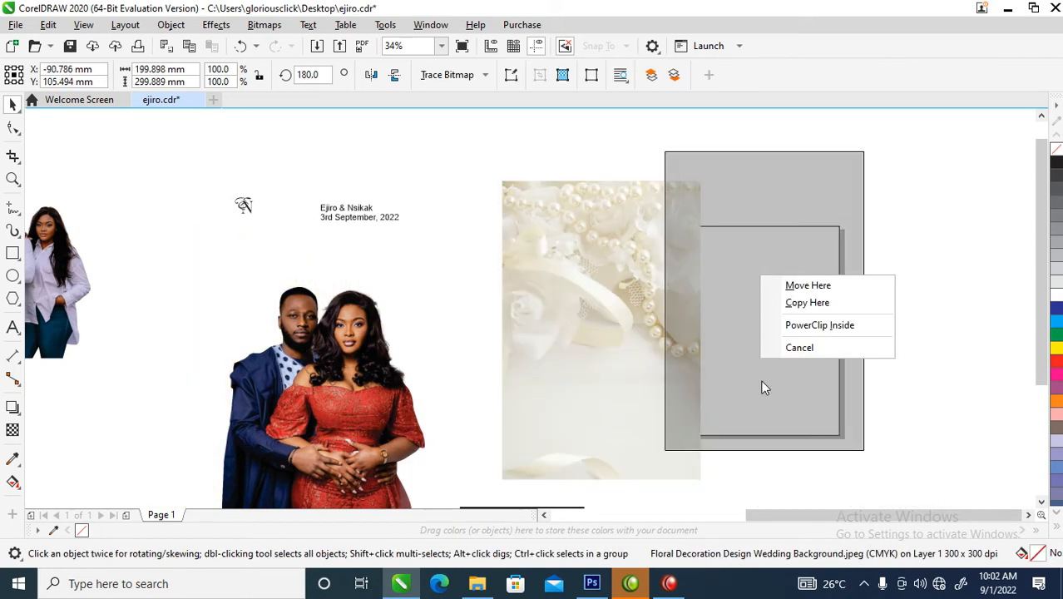
click(537, 184)
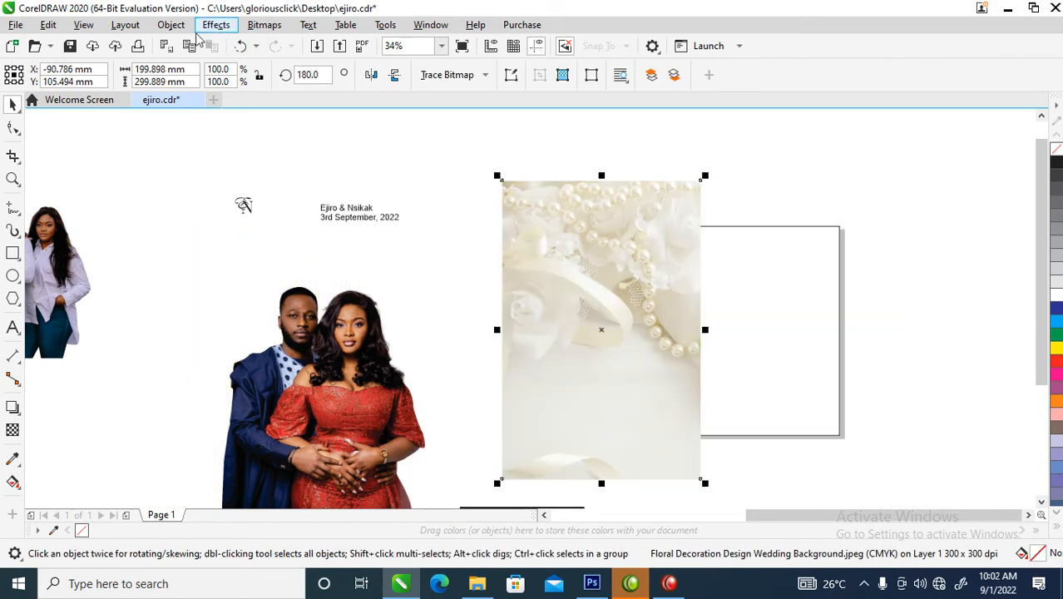
click(170, 24)
mouse_move(250, 50)
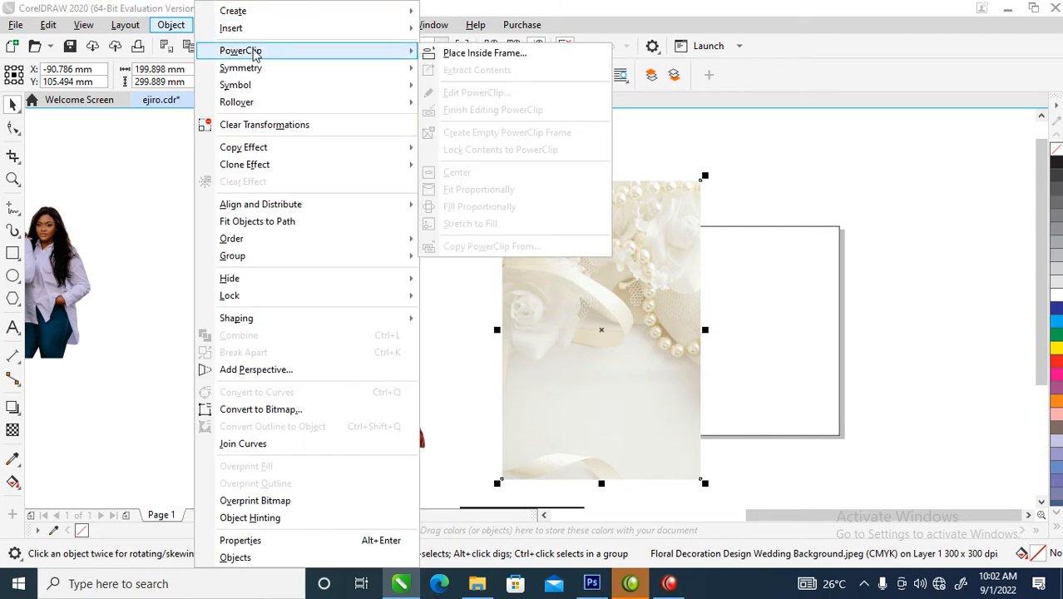
click(505, 54)
click(753, 267)
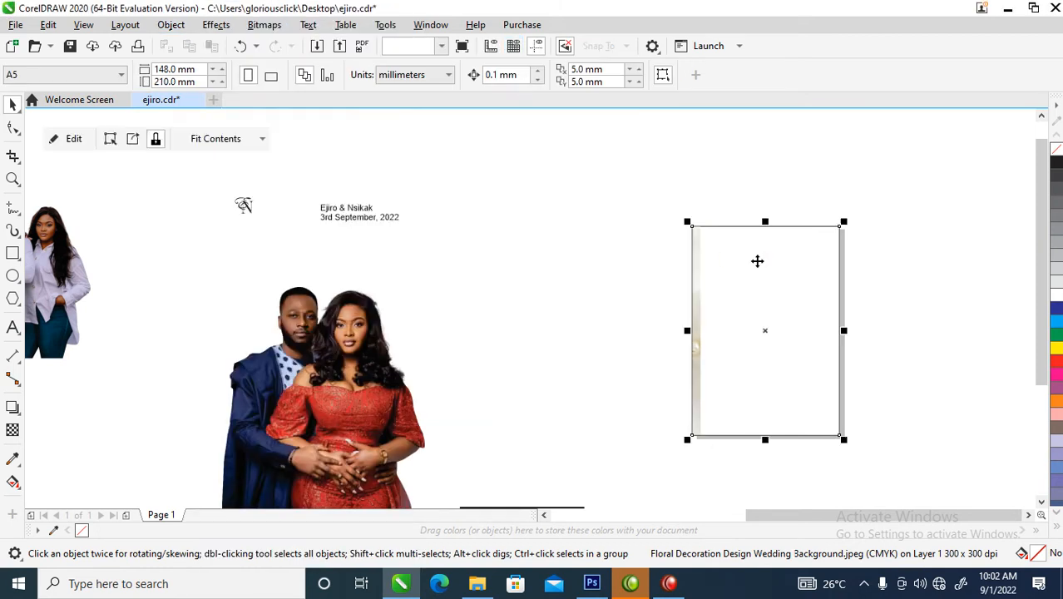
Reposition and scale down the floral background inside its frame so that it covers the whole page
ctrl+click(696, 306)
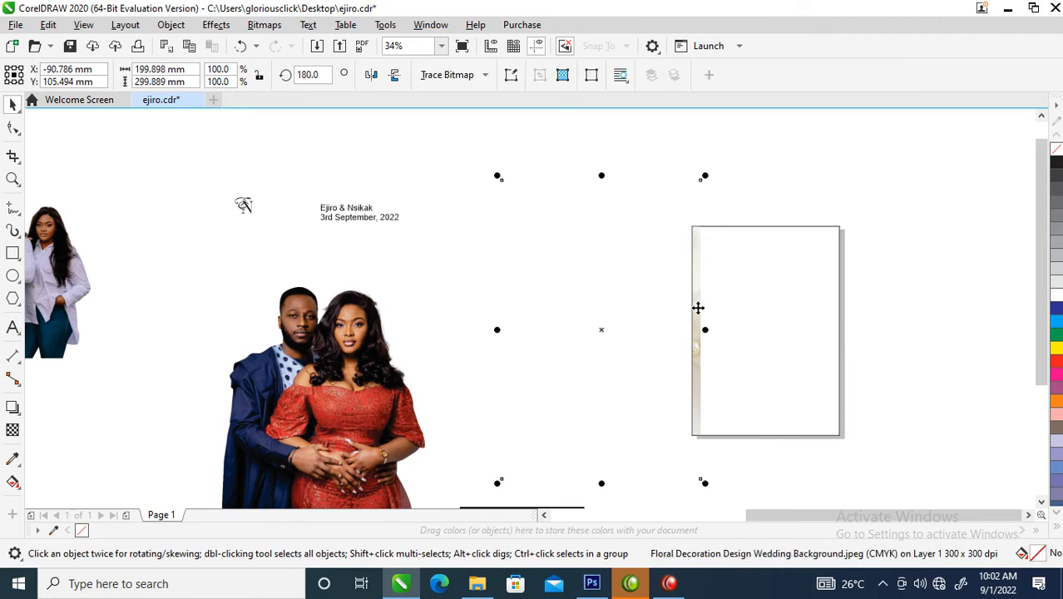
drag(697, 308, 850, 310)
drag(863, 180, 841, 211)
drag(816, 302, 815, 291)
Scale the couple cutout to about 64% and place it over the left part of the page
drag(384, 385, 711, 291)
drag(759, 187, 754, 237)
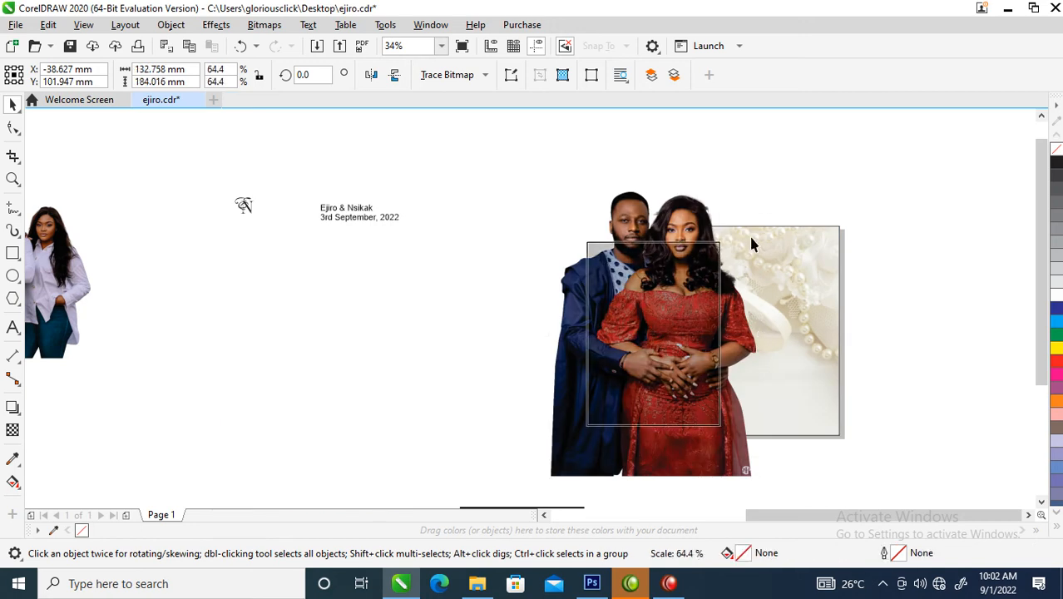
drag(665, 316, 724, 342)
Convert the couple cutout to a 300 dpi bitmap
key(alt+b)
key(Return)
key(Escape)
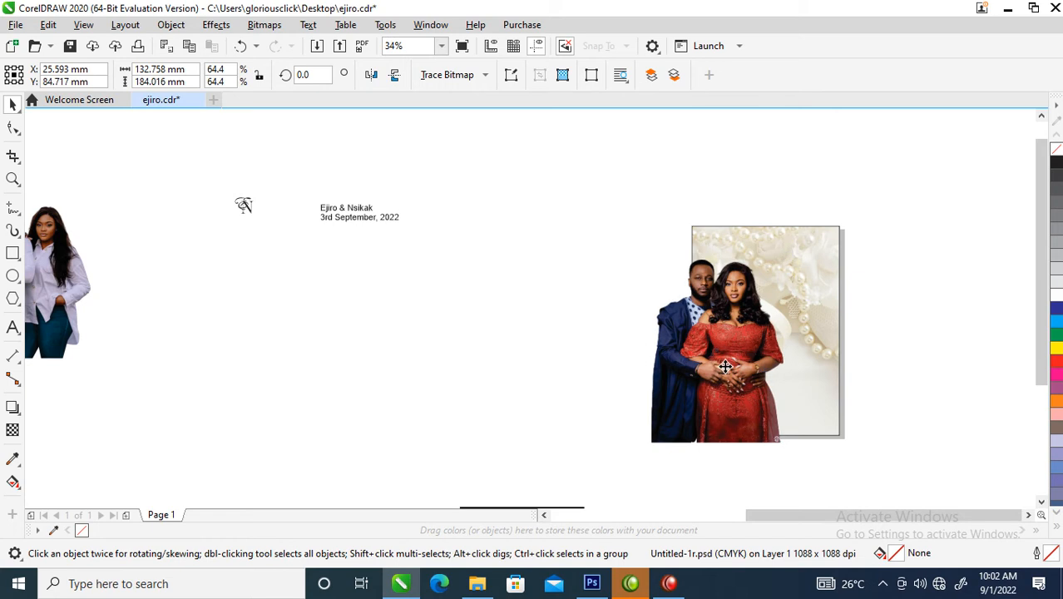
PowerClip the couple cutout inside the page rectangle with the floral background
click(186, 29)
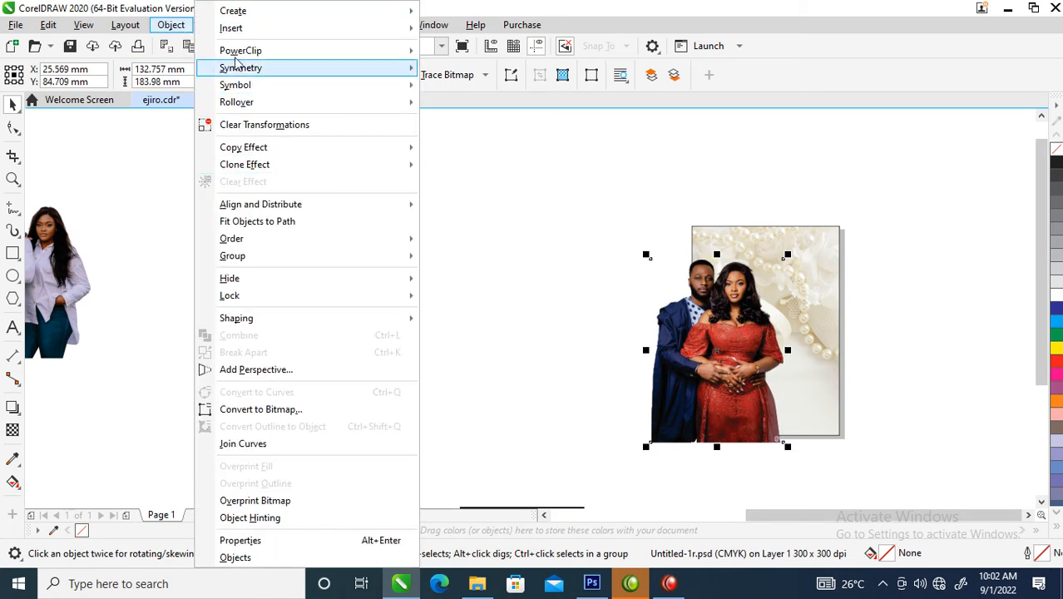
mouse_move(247, 50)
click(483, 53)
click(783, 246)
Shift the couple cutout right and slightly up inside the frame so that both people fit on the page
ctrl+click(786, 280)
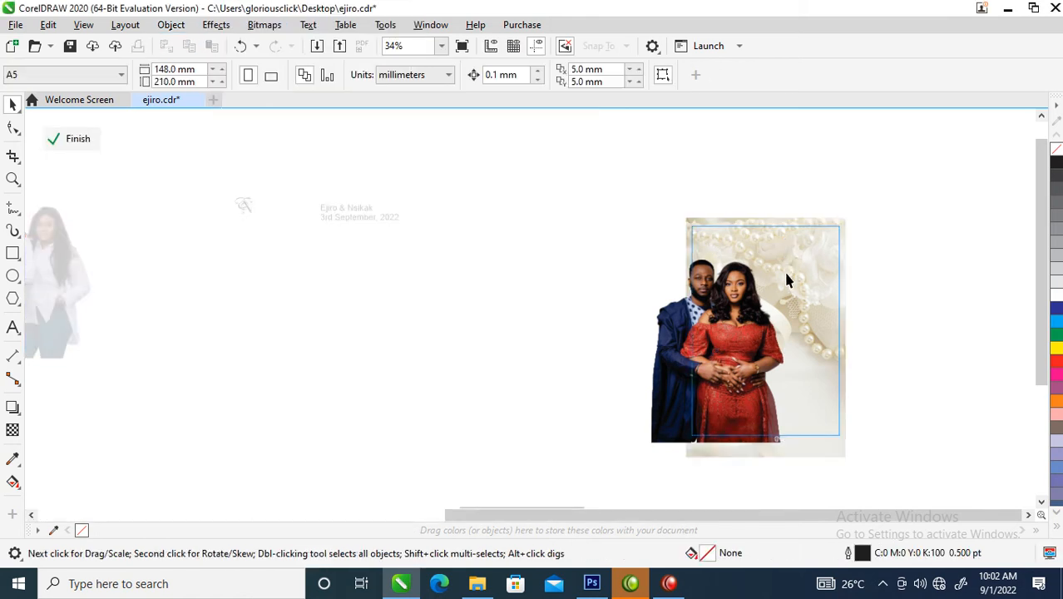
ctrl+click(869, 329)
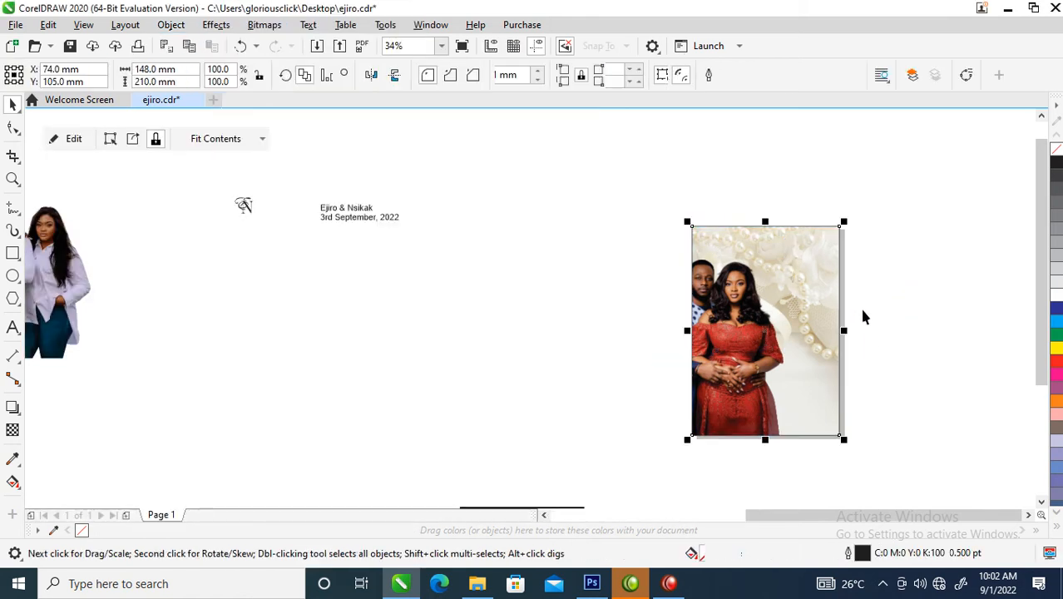
ctrl+click(742, 332)
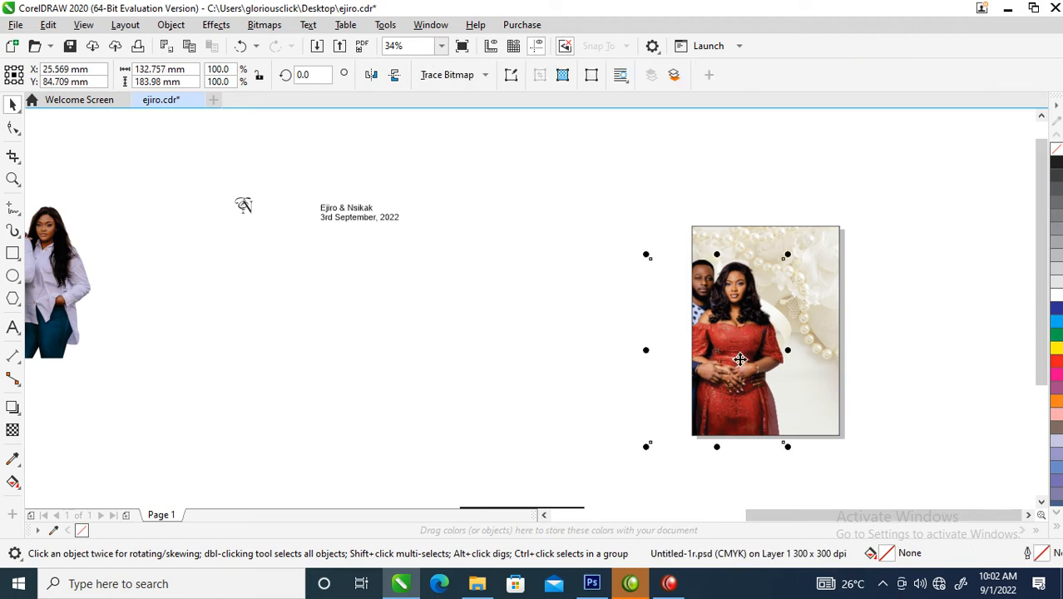
mouse_move(739, 344)
mouse_down()
mouse_move(765, 356)
mouse_move(770, 331)
mouse_up()
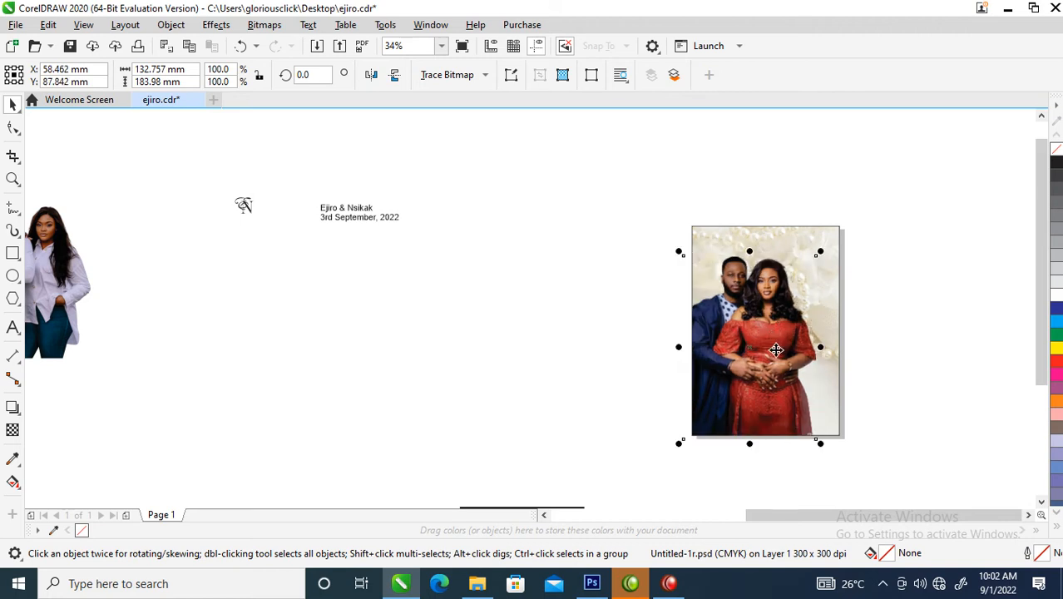
key(z)
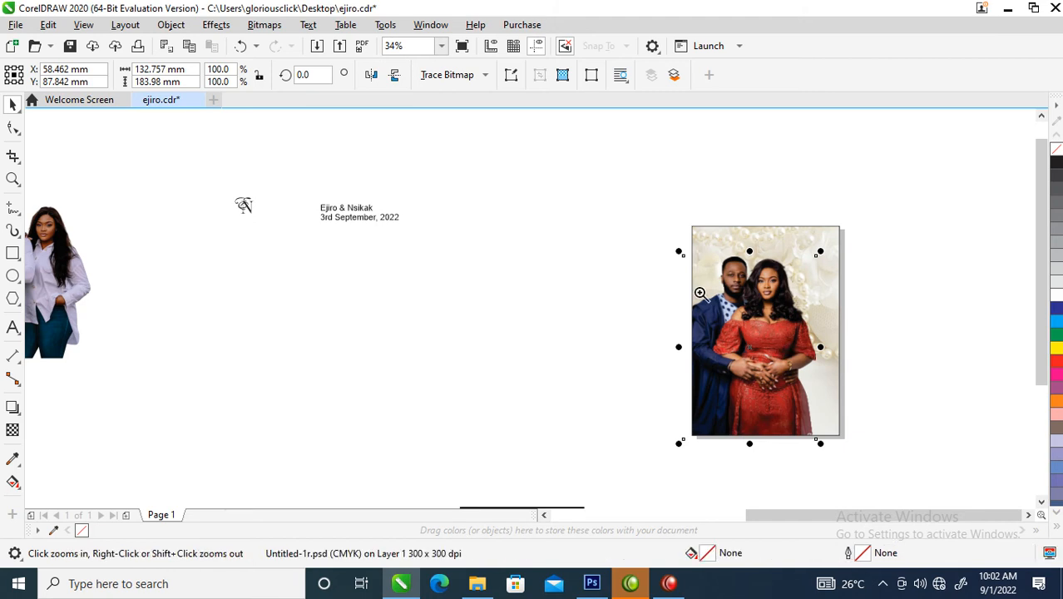
drag(628, 218, 920, 471)
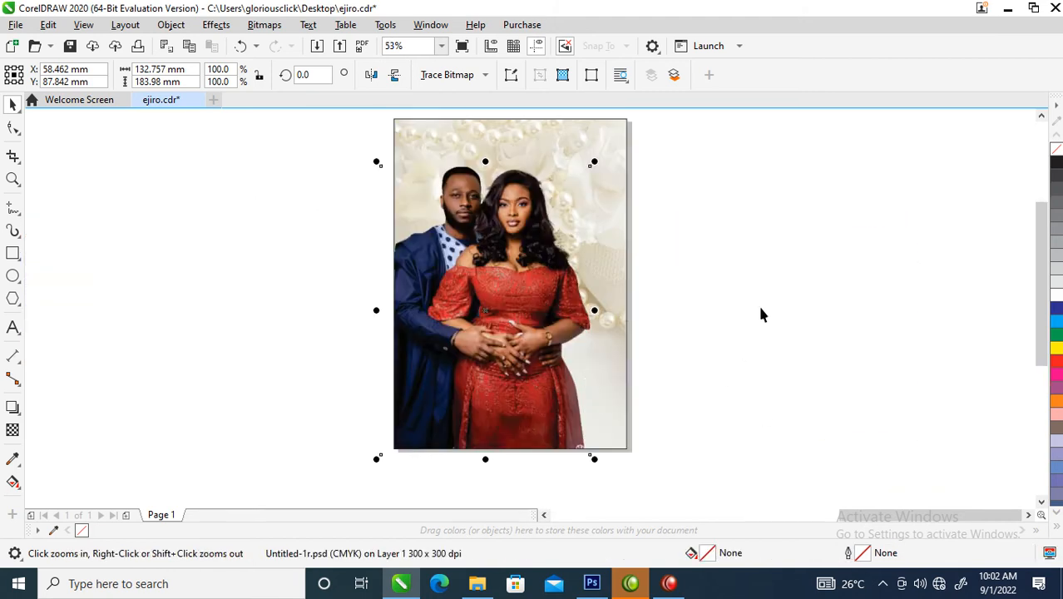
key(space)
drag(517, 329, 869, 324)
key(ctrl+z)
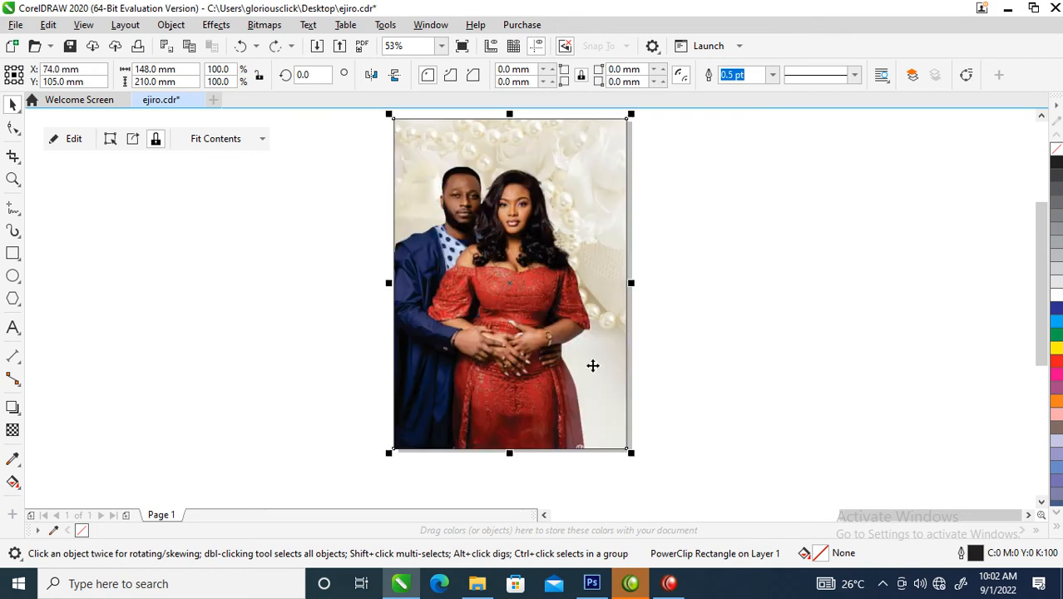
Draw an ellipse about 104 by 75 mm over the couple and move it down to the lower part of the page
click(13, 276)
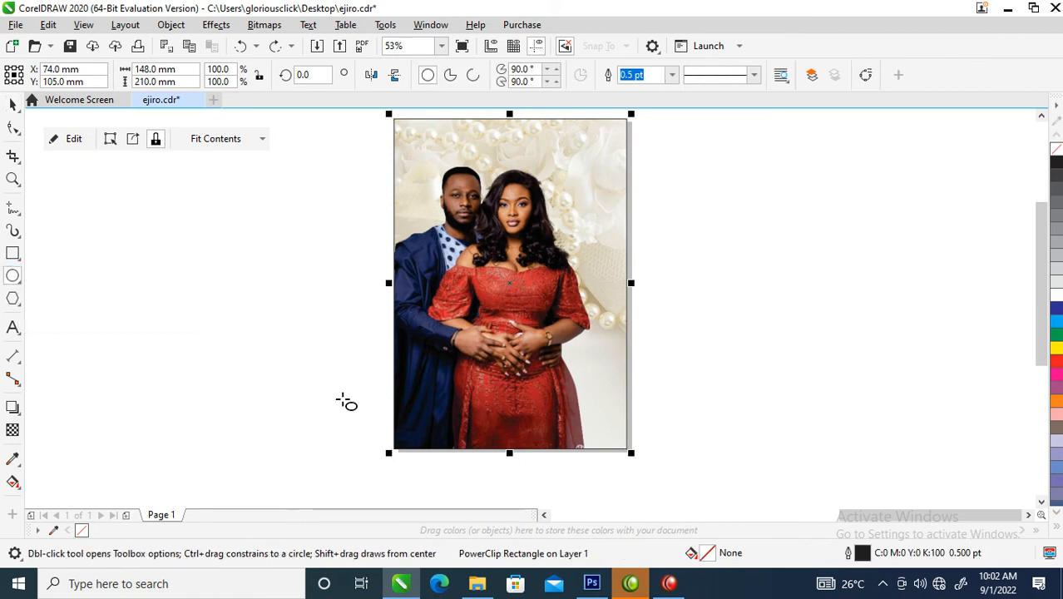
drag(446, 272, 614, 395)
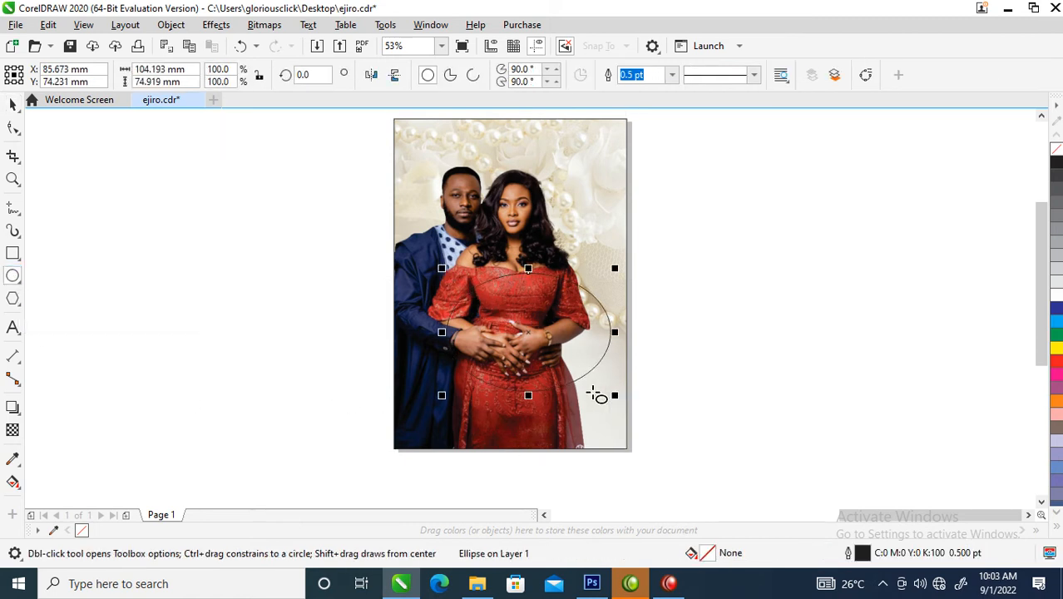
key(space)
drag(578, 301, 579, 352)
Fill the ellipse with a dark red sampled from the woman's dress using the Color Eyedropper
key(z)
drag(331, 193, 658, 394)
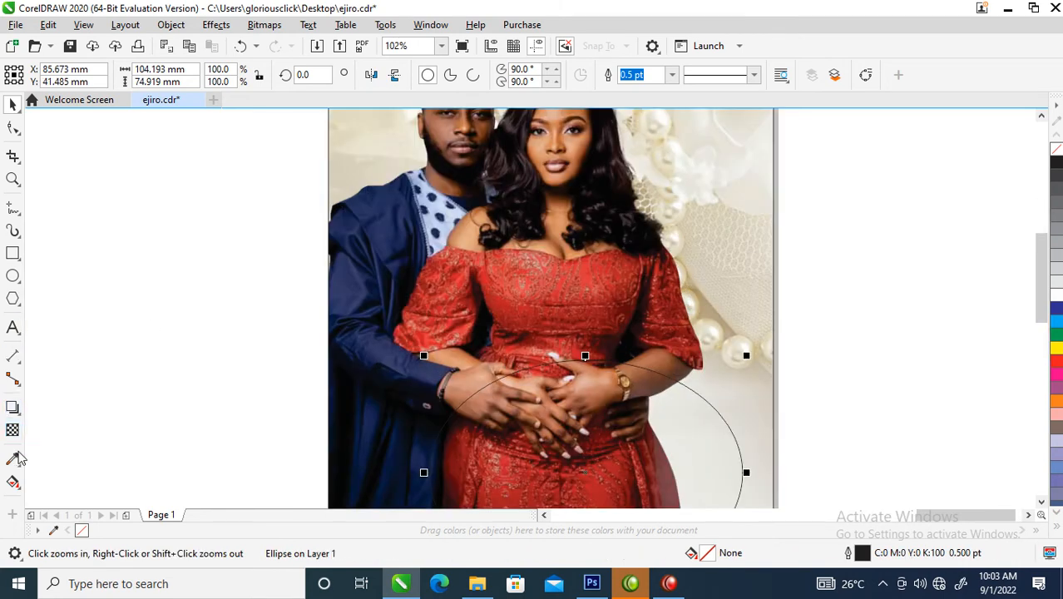
click(14, 459)
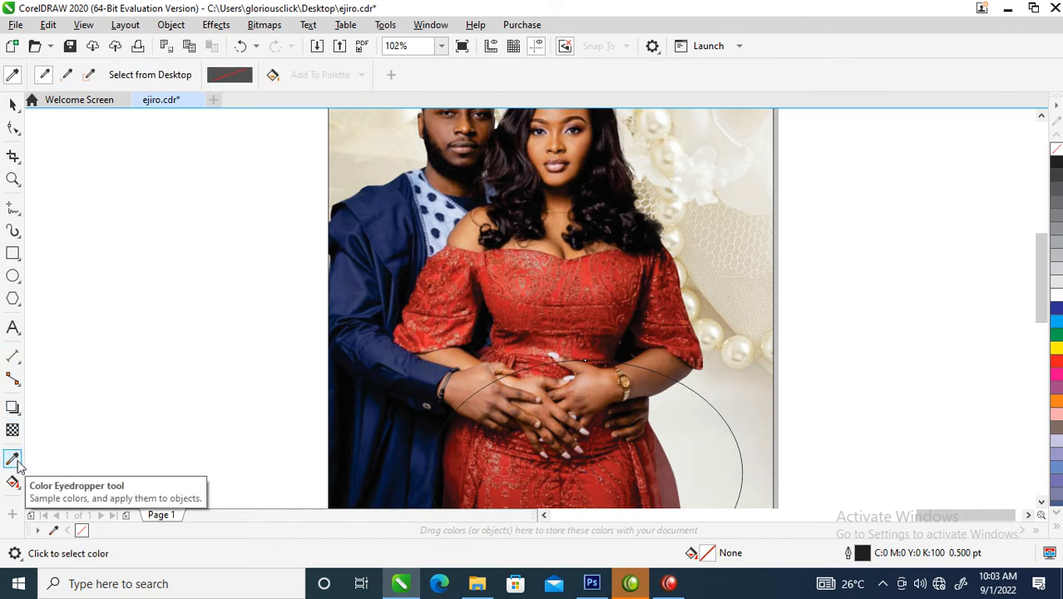
click(628, 302)
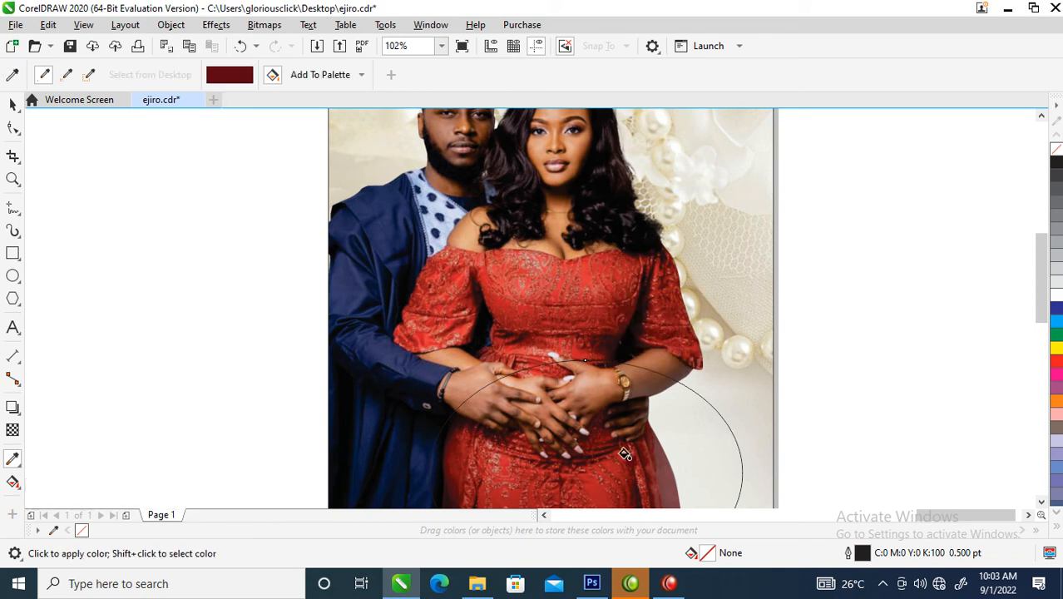
click(626, 449)
key(space)
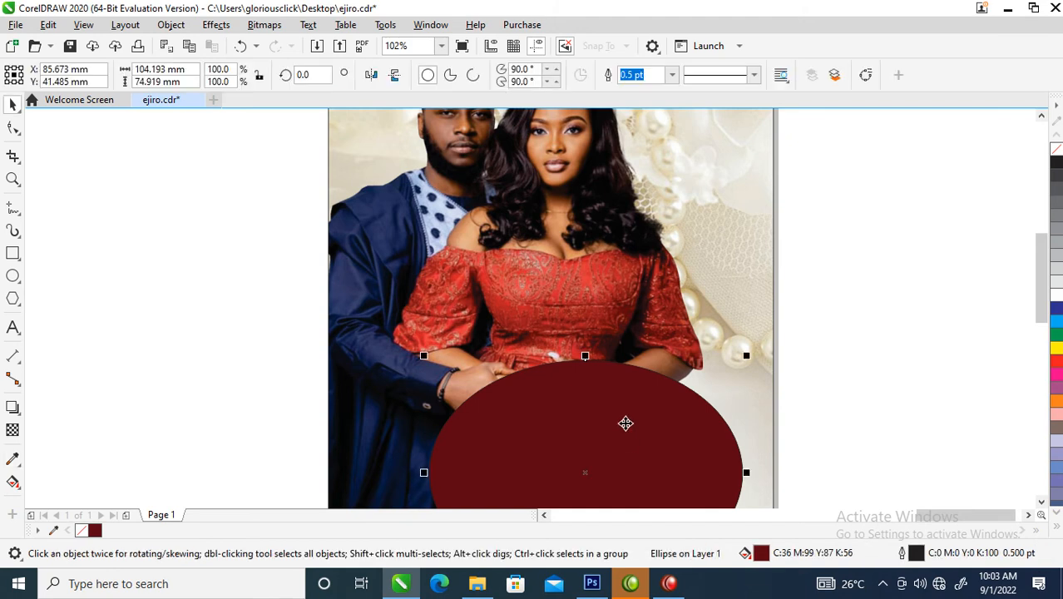
Make a concentric copy of the ellipse scaled to about 90% and give it a white outline
scroll(620, 407, down, 2)
key(z)
drag(367, 284, 788, 496)
drag(732, 292, 729, 302)
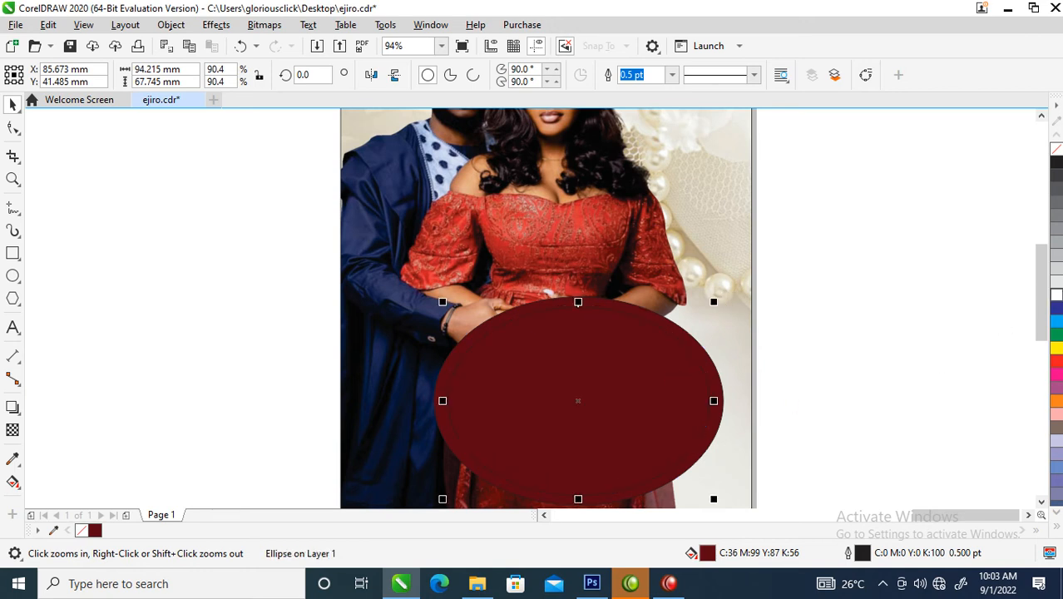
right_click(1057, 295)
drag(717, 305, 718, 313)
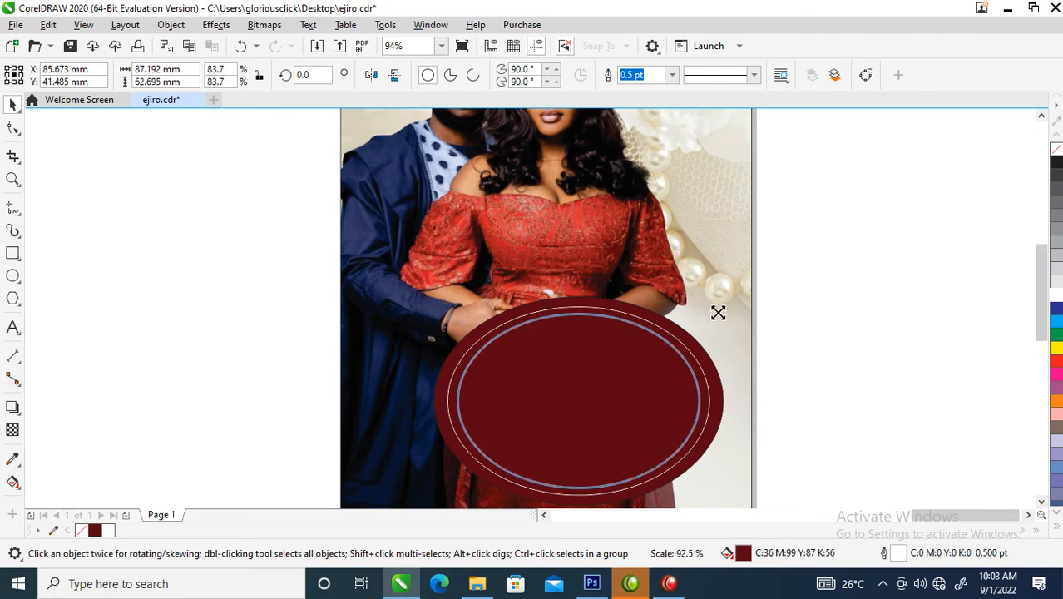
drag(717, 312, 713, 311)
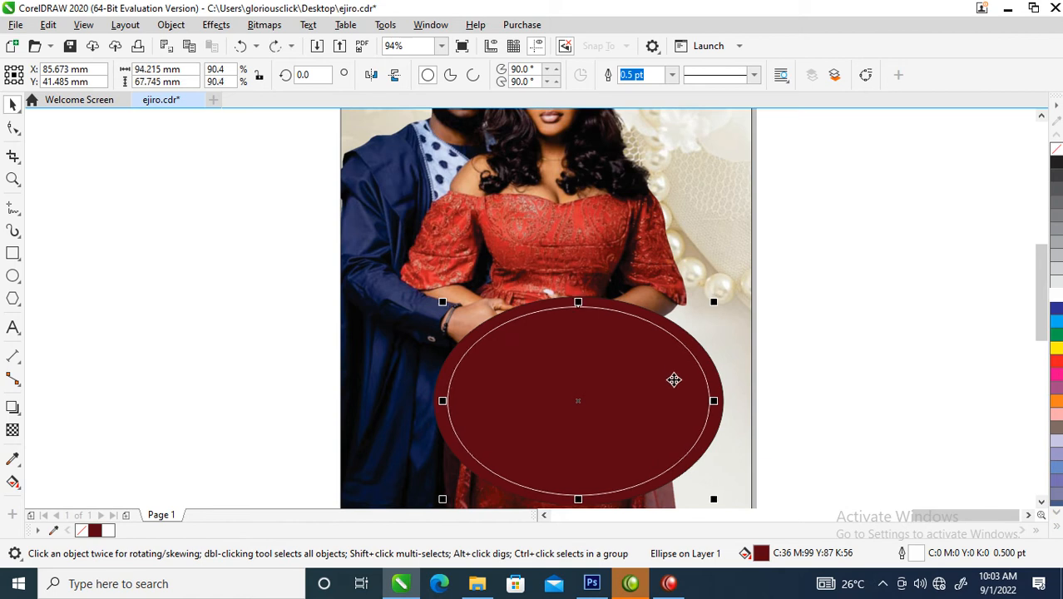
Remove the inner ellipse's fill and set its outline width to 3 pt
click(1055, 149)
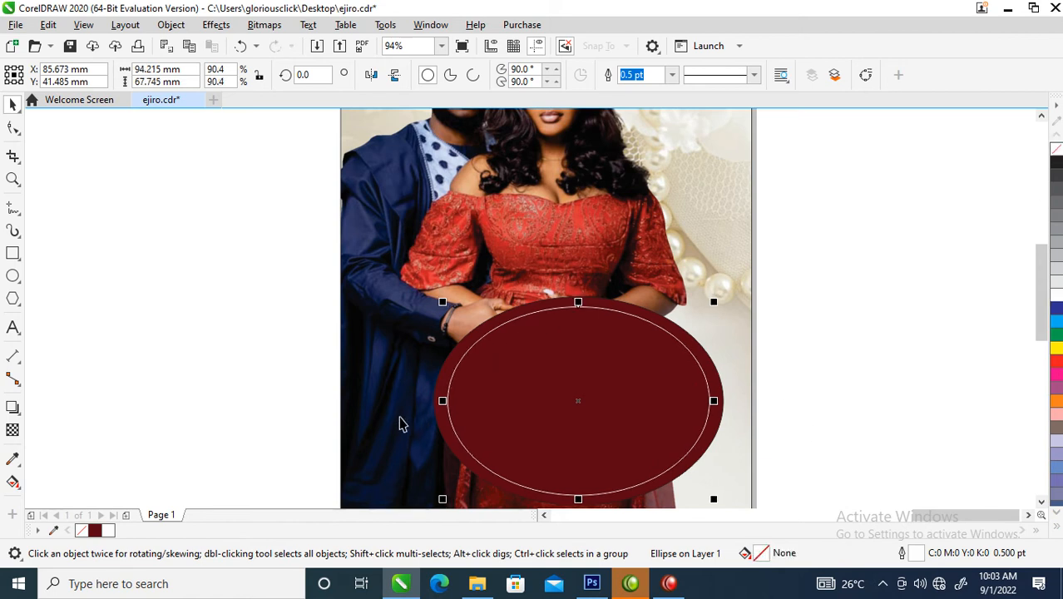
key(F12)
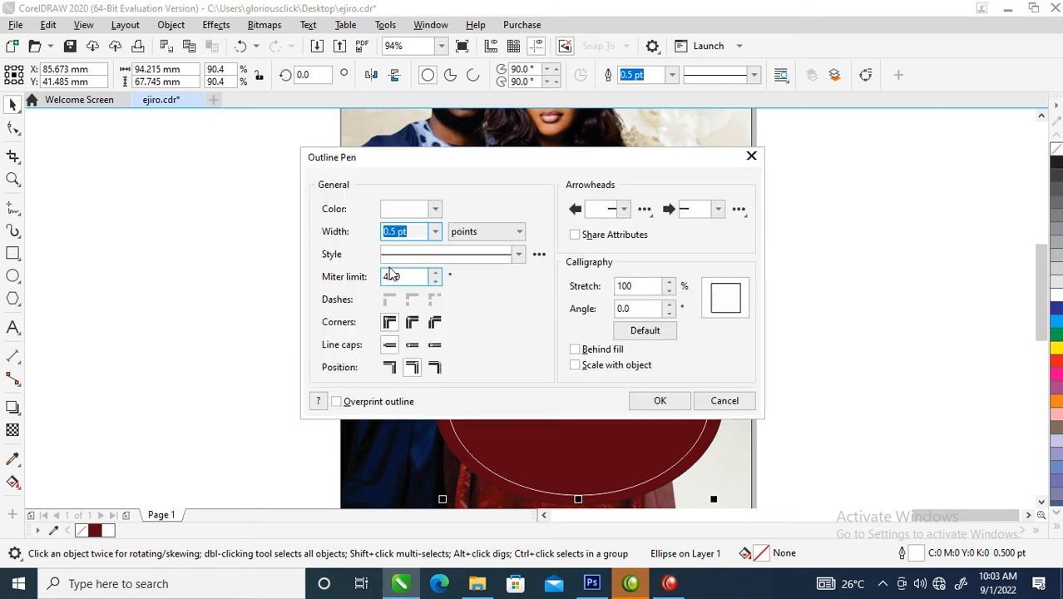
text(3)
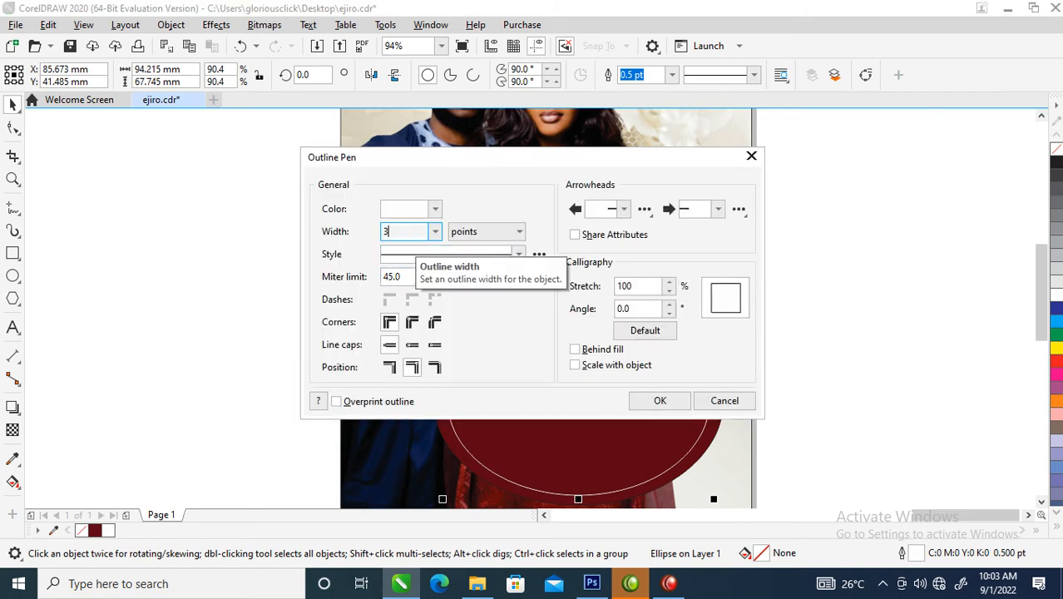
key(Return)
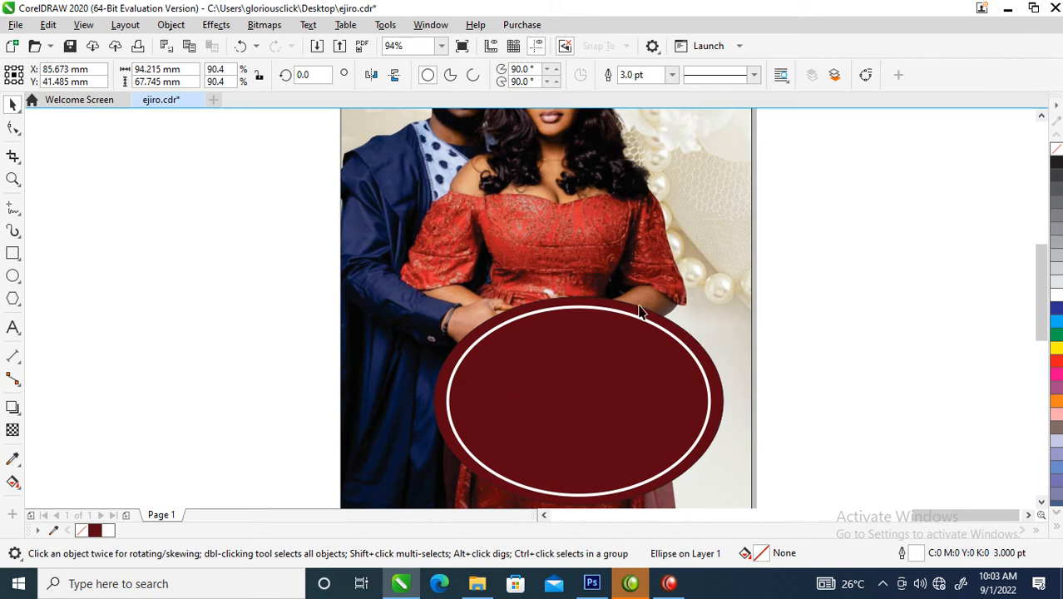
Make a smaller concentric copy of the white oval outline, about 90 by 63 mm, inside the dark red ellipse
click(697, 360)
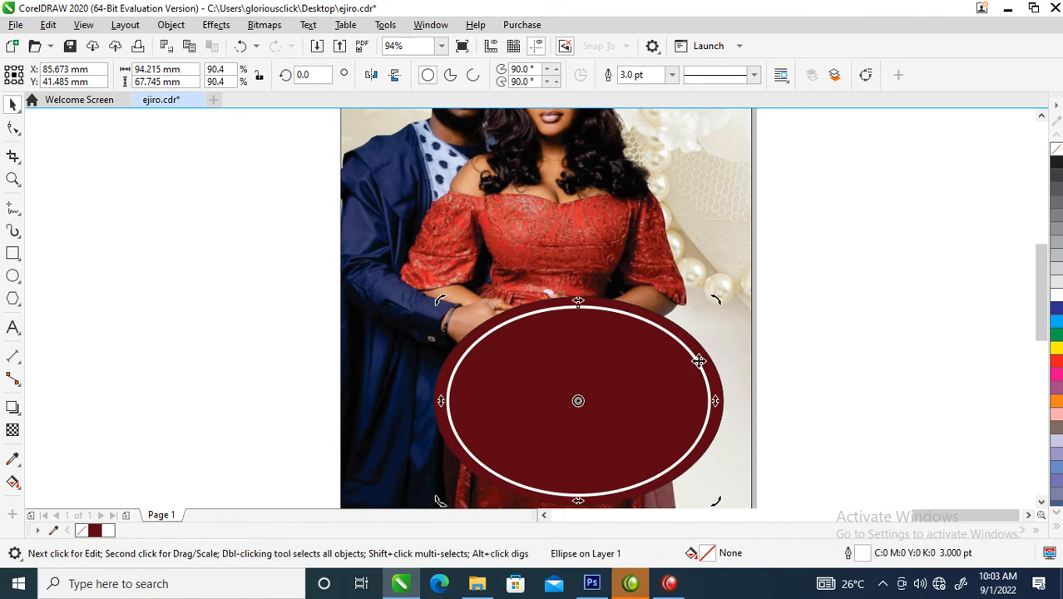
drag(712, 299, 707, 304)
drag(705, 403, 711, 409)
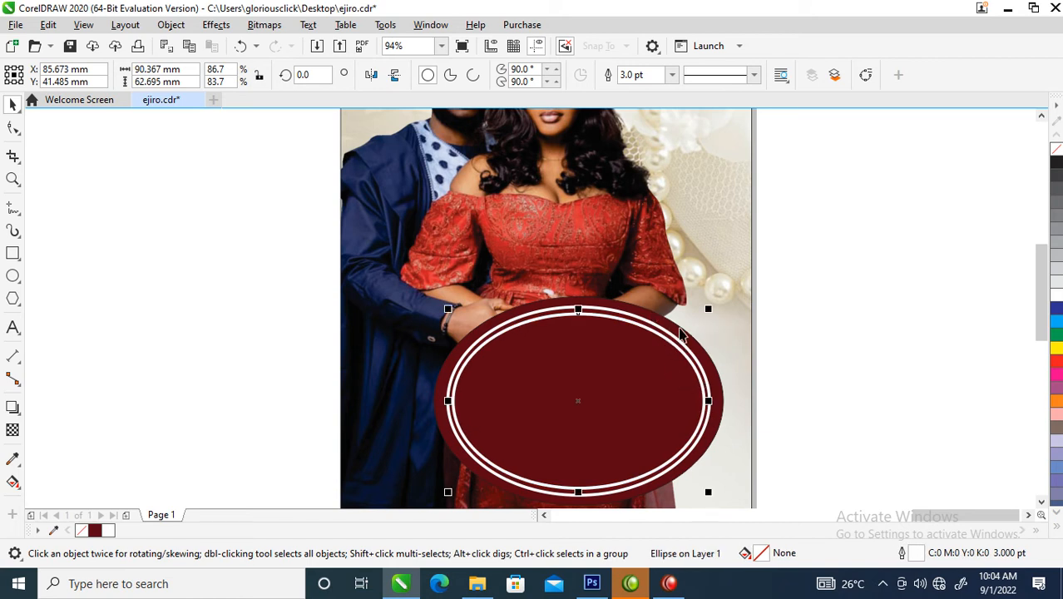
Set the outer white oval's outline width to 8 pt
click(654, 325)
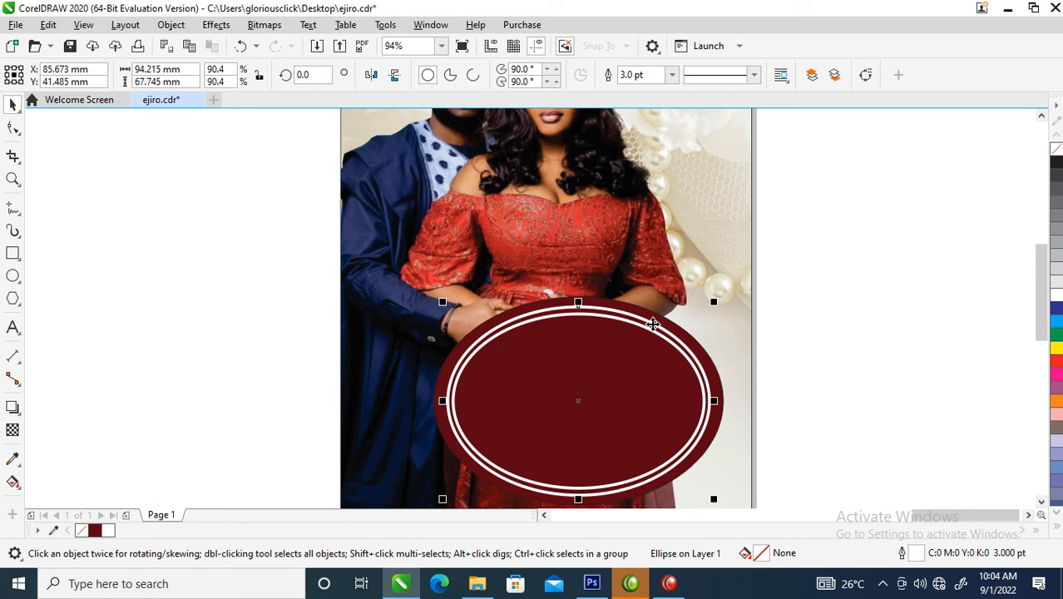
key(F12)
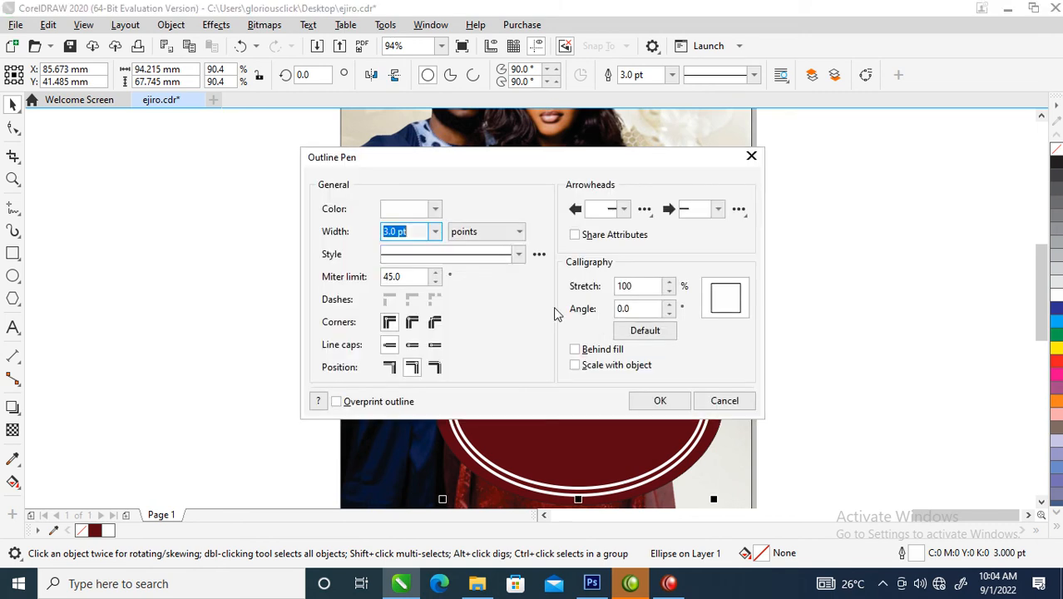
text(8)
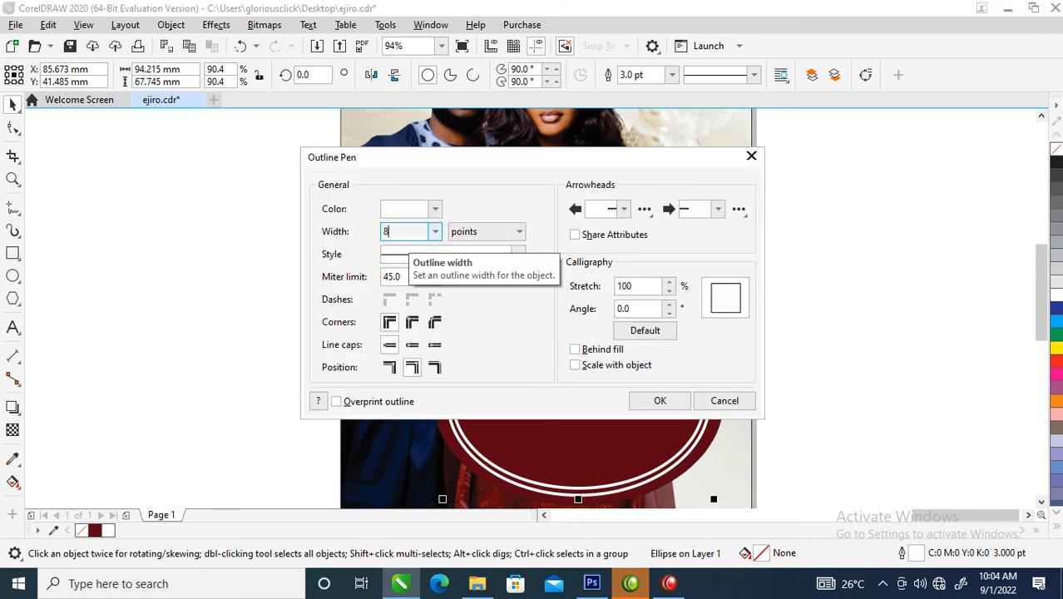
key(Return)
Shrink the inner white oval about its centre to about 86 by 59 mm
click(573, 353)
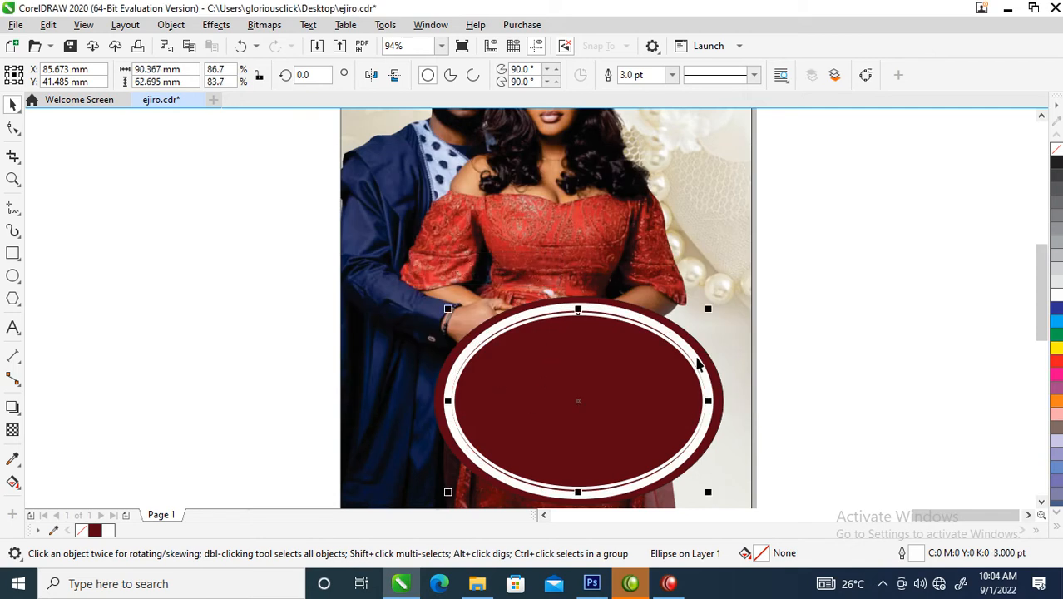
click(707, 396)
mouse_move(708, 309)
mouse_down()
mouse_move(700, 309)
mouse_move(707, 316)
mouse_up()
drag(700, 400, 704, 419)
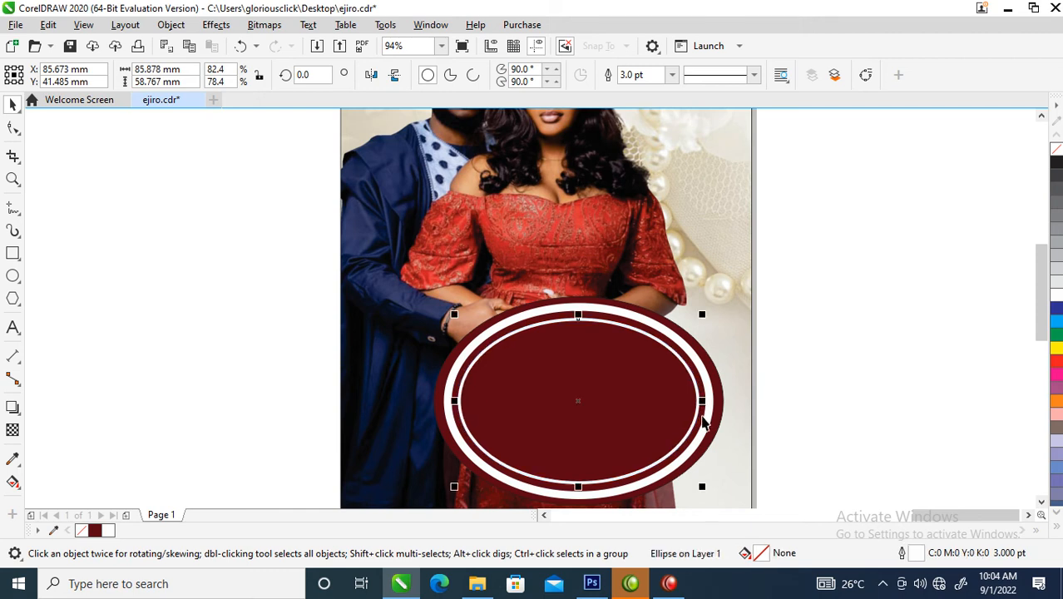
Select both white ovals and convert their outlines to objects
scroll(680, 403, down, 3)
scroll(680, 402, down, 3)
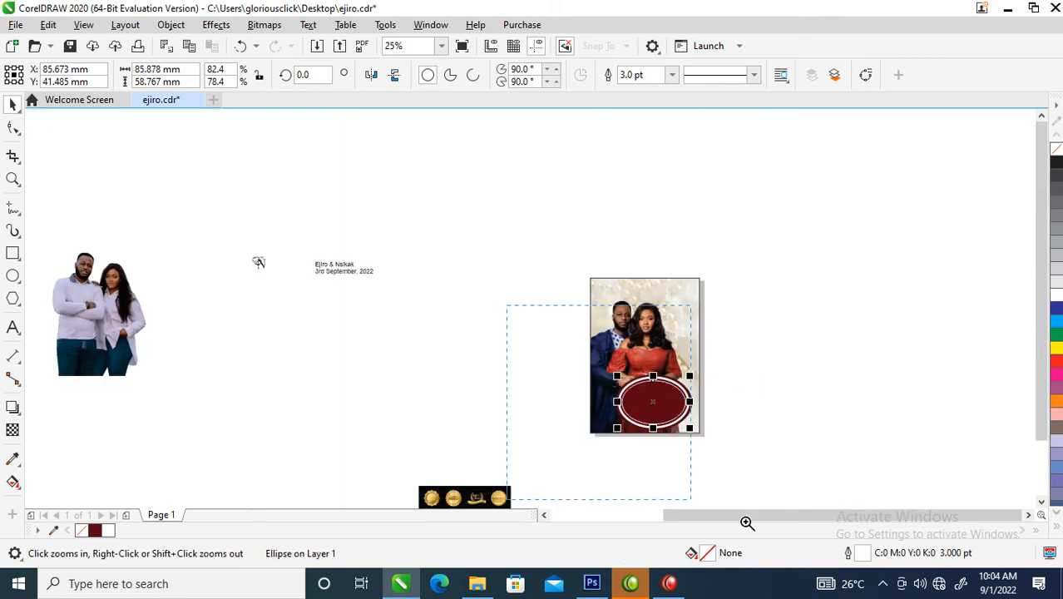
scroll(669, 402, up, 2)
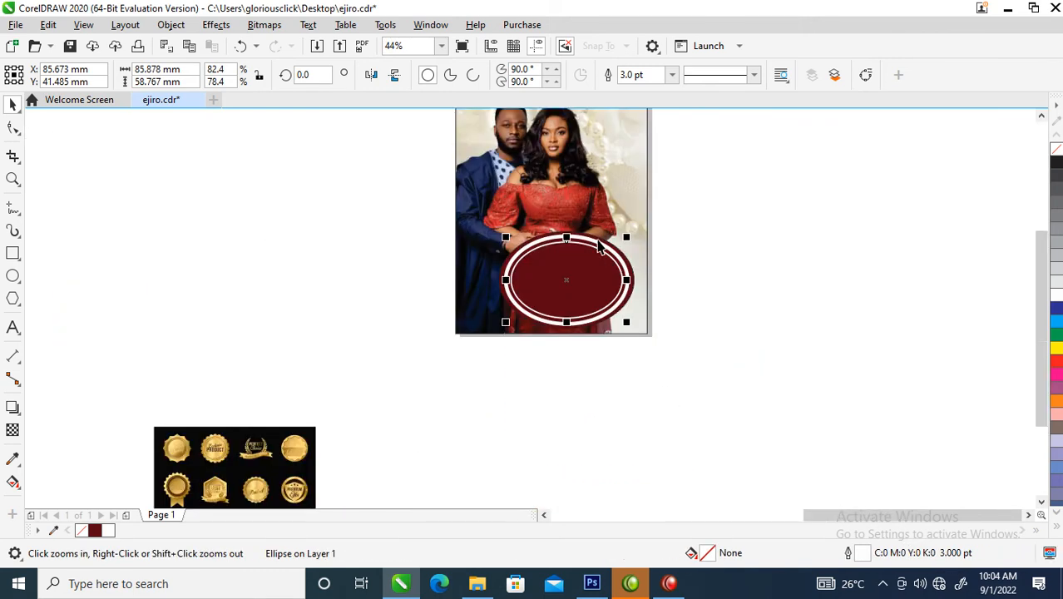
shift+click(599, 245)
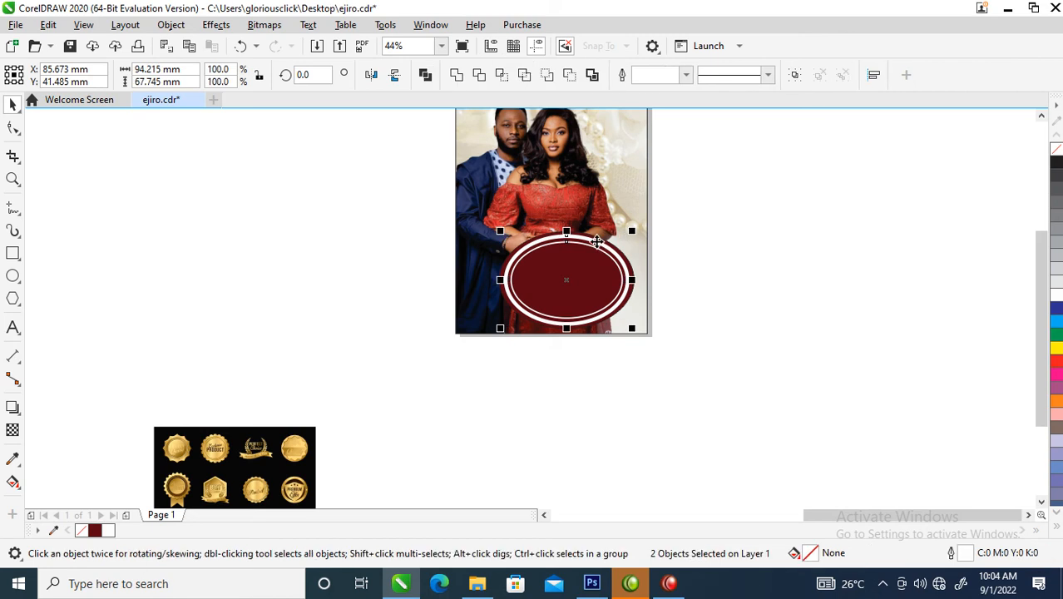
click(170, 25)
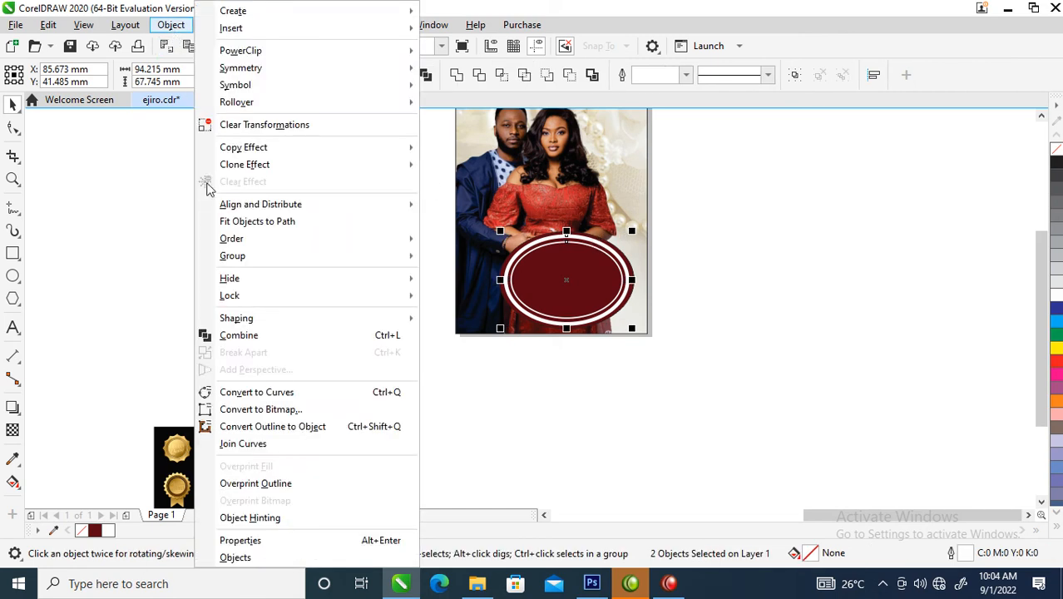
click(254, 427)
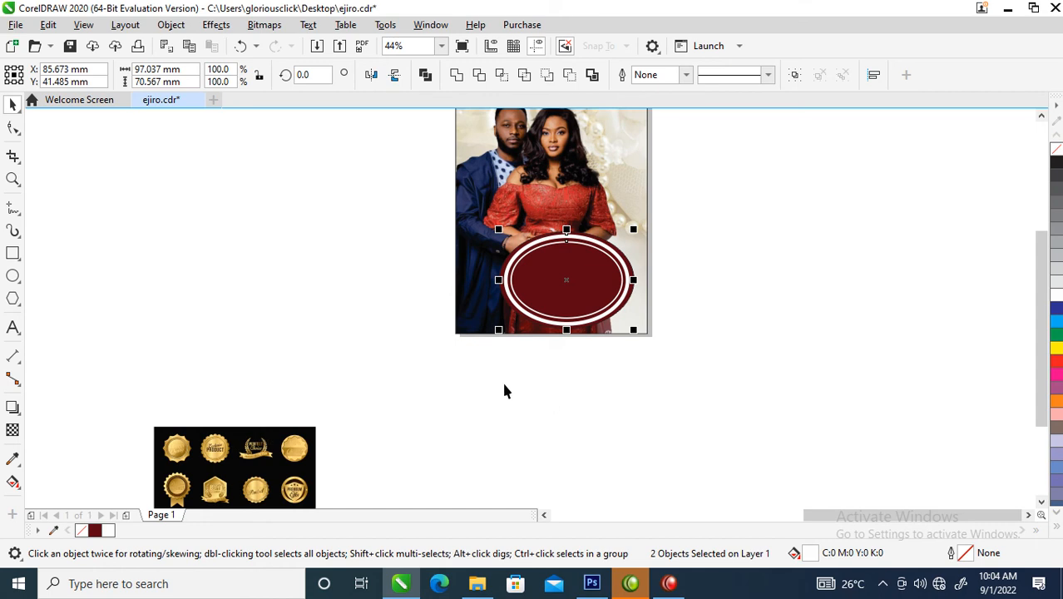
Move the sheet of gold badges beside the page and copy all properties of a gold badge to the outer white ring
drag(295, 442, 416, 244)
drag(235, 204, 301, 259)
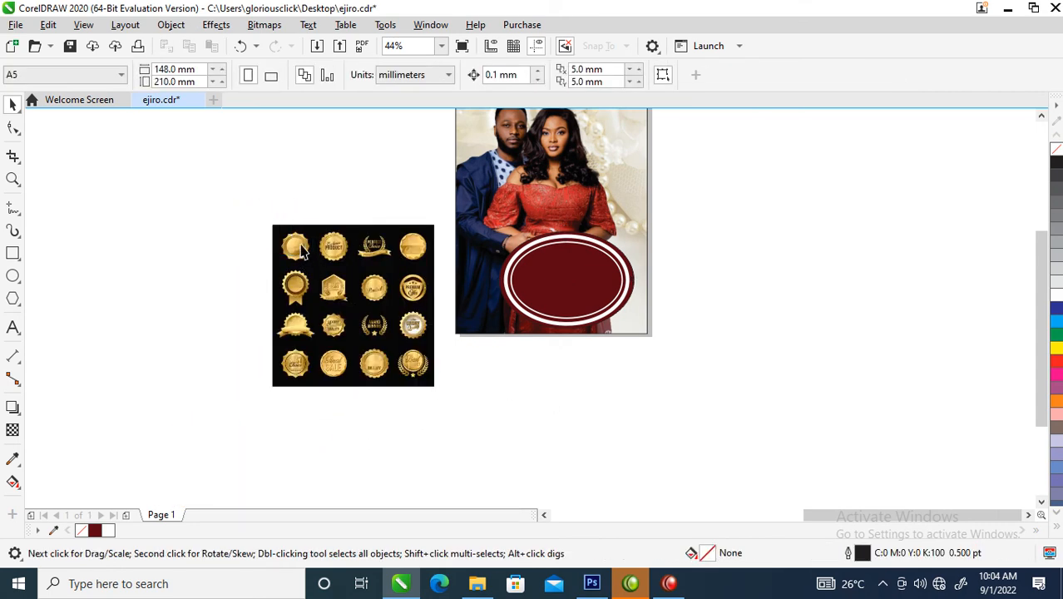
key(z)
drag(258, 203, 546, 340)
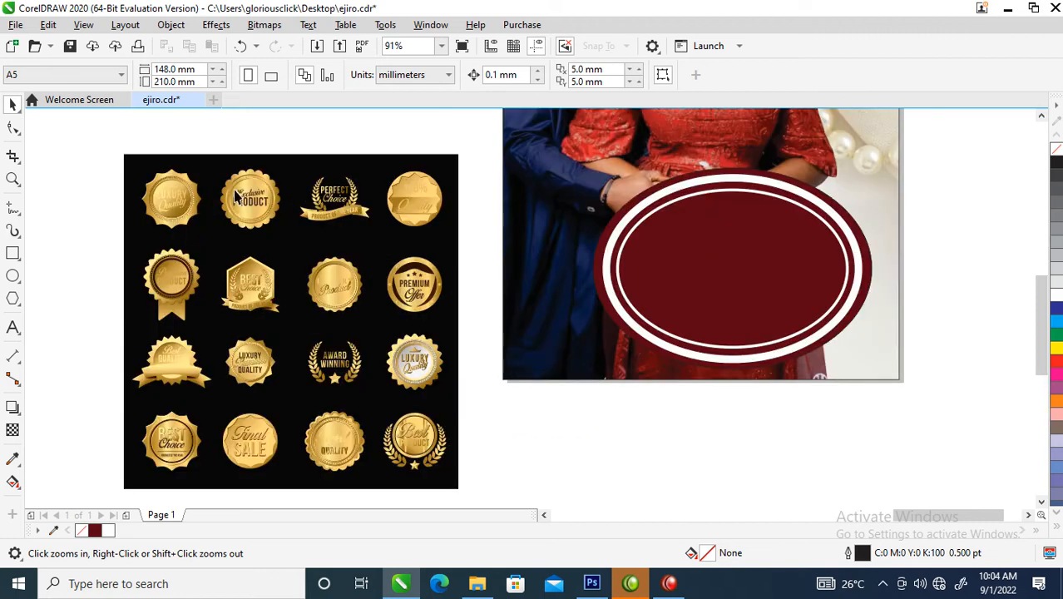
drag(250, 191, 661, 197)
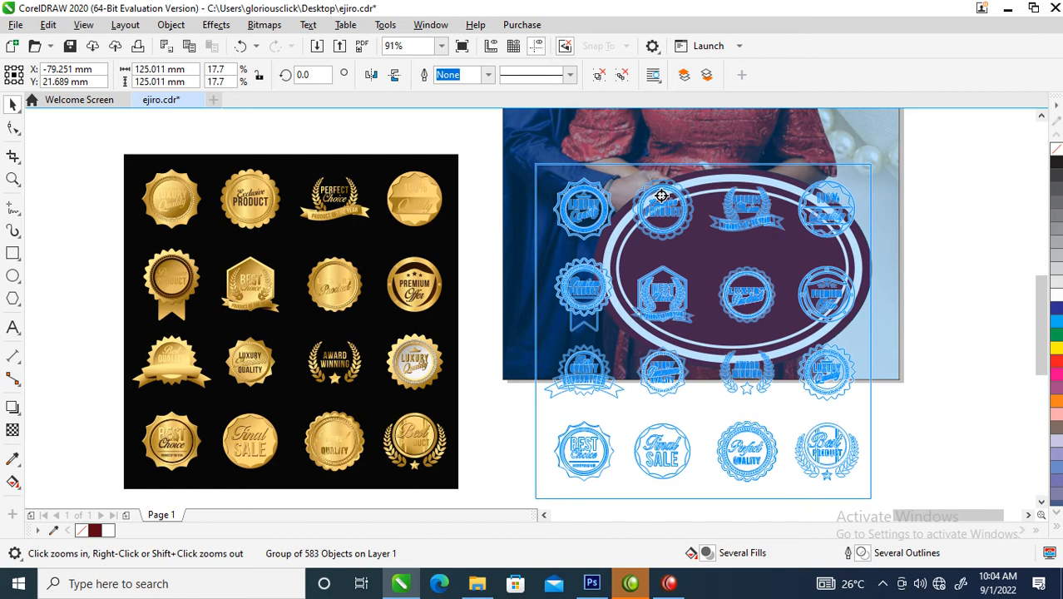
drag(661, 198, 661, 198)
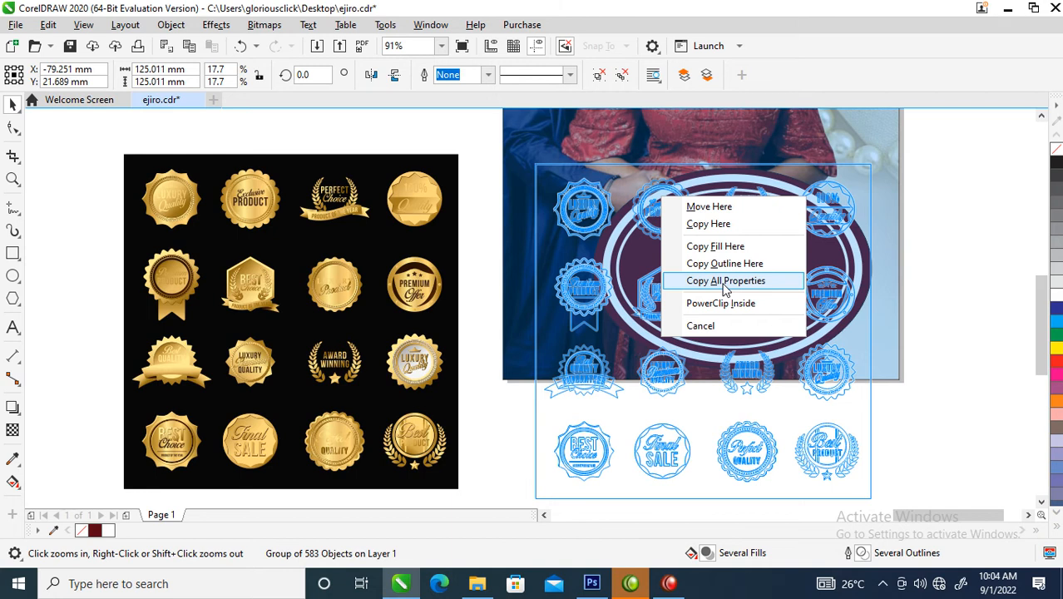
click(725, 285)
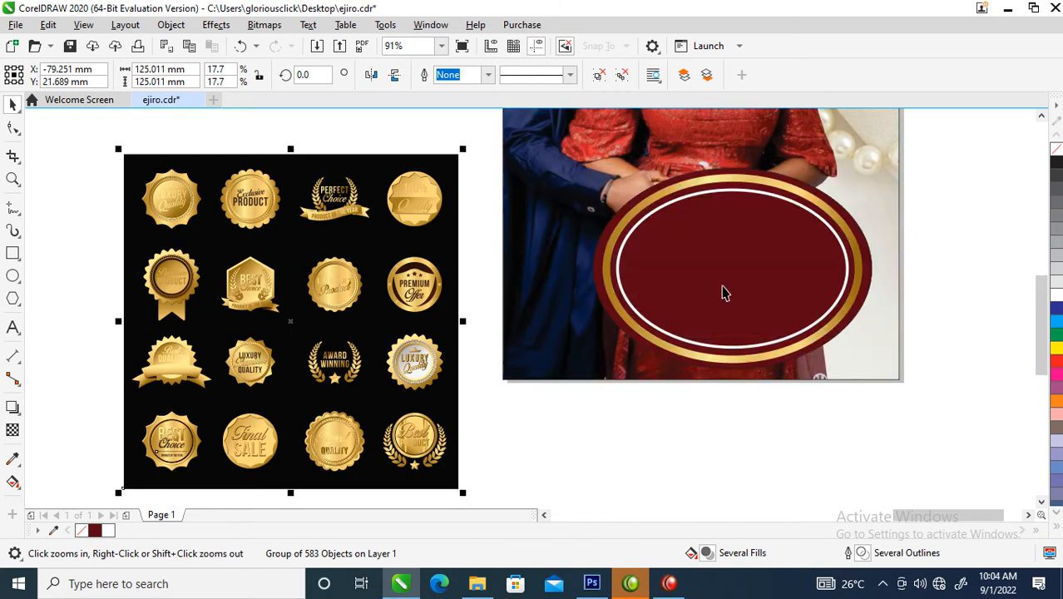
Copy all properties of the outer gold ring to the inner white ring
drag(771, 191, 770, 194)
right_click(770, 194)
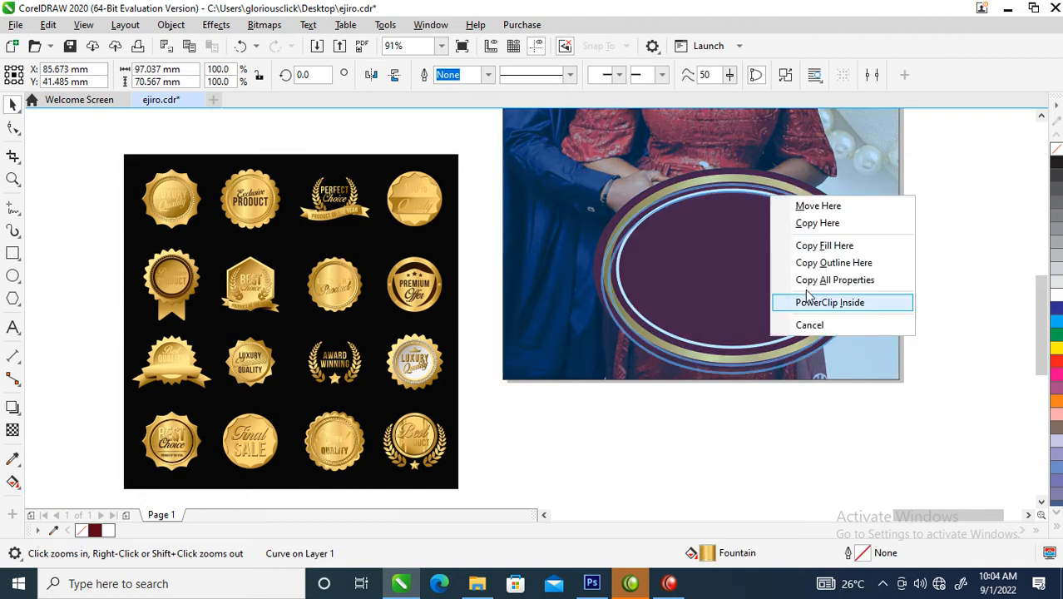
click(848, 281)
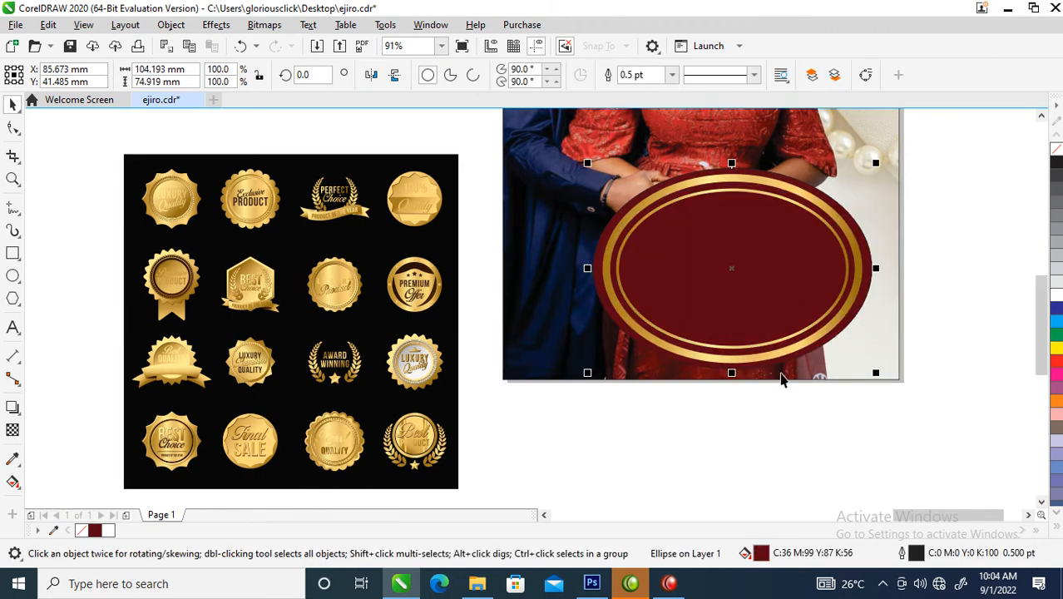
Move the monogram and the text with the couple's names and date to just above the page
scroll(783, 372, down, 3)
key(z)
drag(220, 159, 882, 401)
drag(190, 139, 966, 167)
key(z)
drag(708, 145, 987, 405)
click(786, 246)
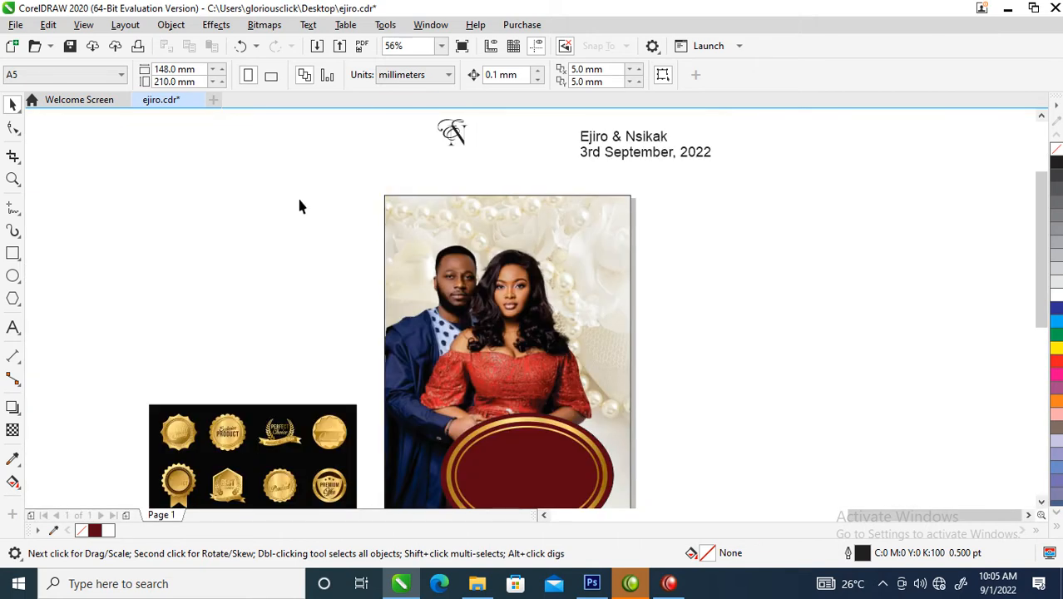
Place the monogram on the page's upper left area, above the man's head
scroll(521, 146, up, 1)
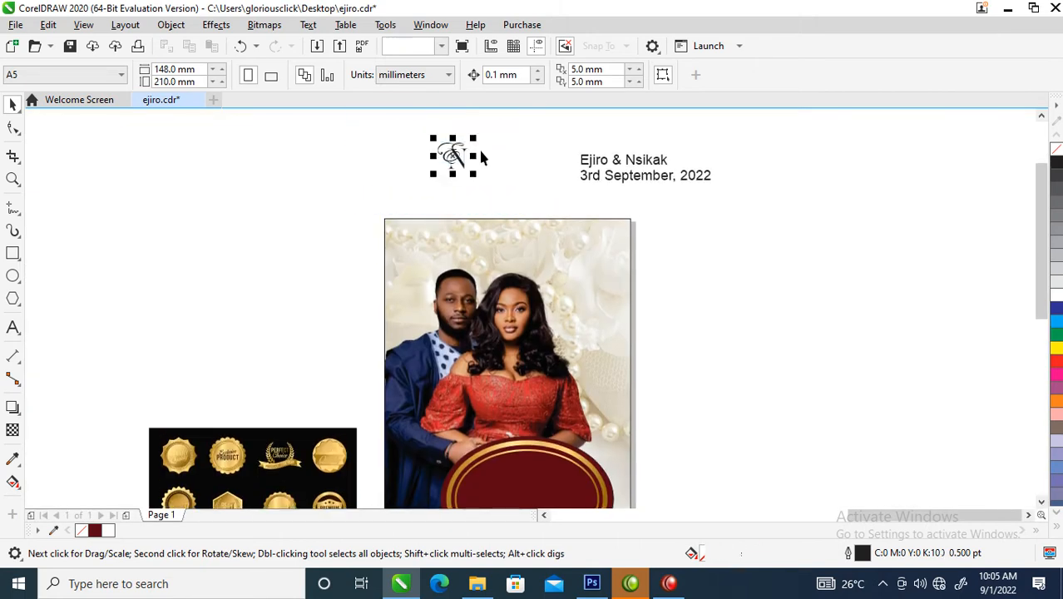
drag(453, 154, 420, 246)
key(z)
scroll(720, 520, down, 1)
scroll(631, 474, up, 1)
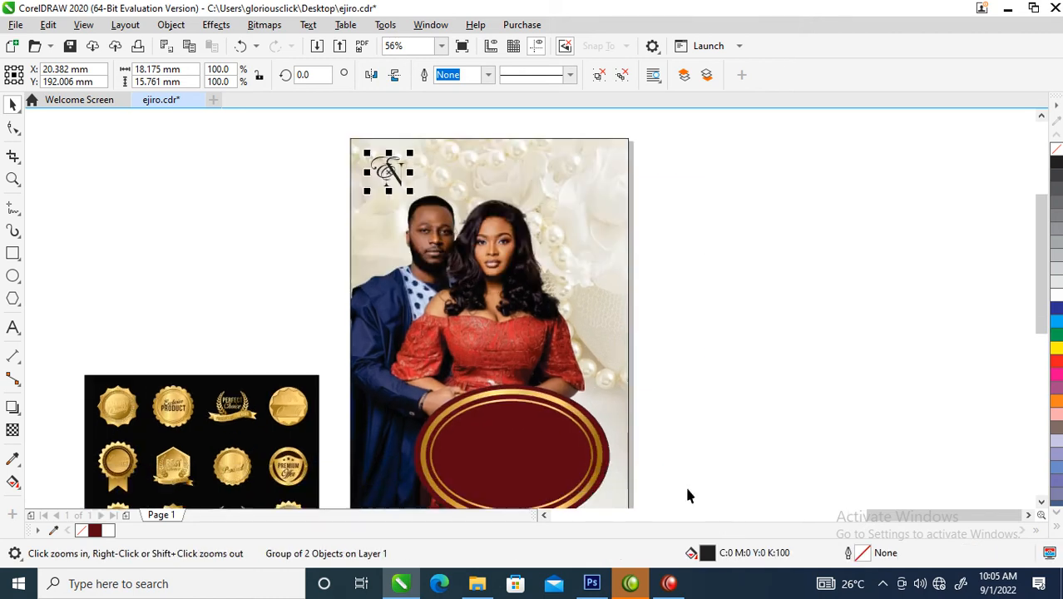
Draw a vertical rectangle about 21 by 38 mm around the monogram, starting near the page's top edge
click(13, 253)
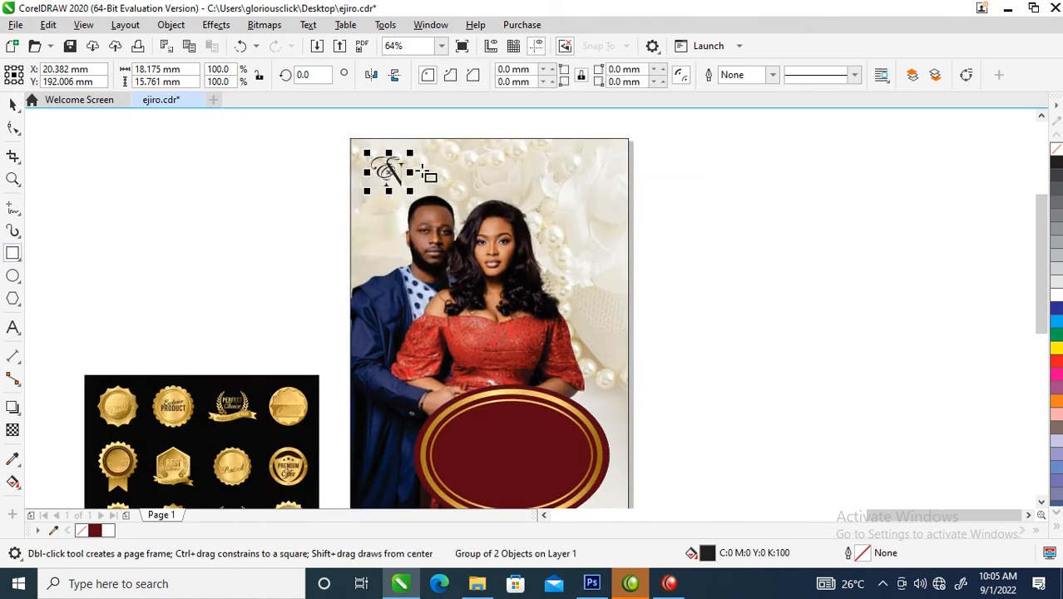
drag(369, 139, 407, 211)
key(space)
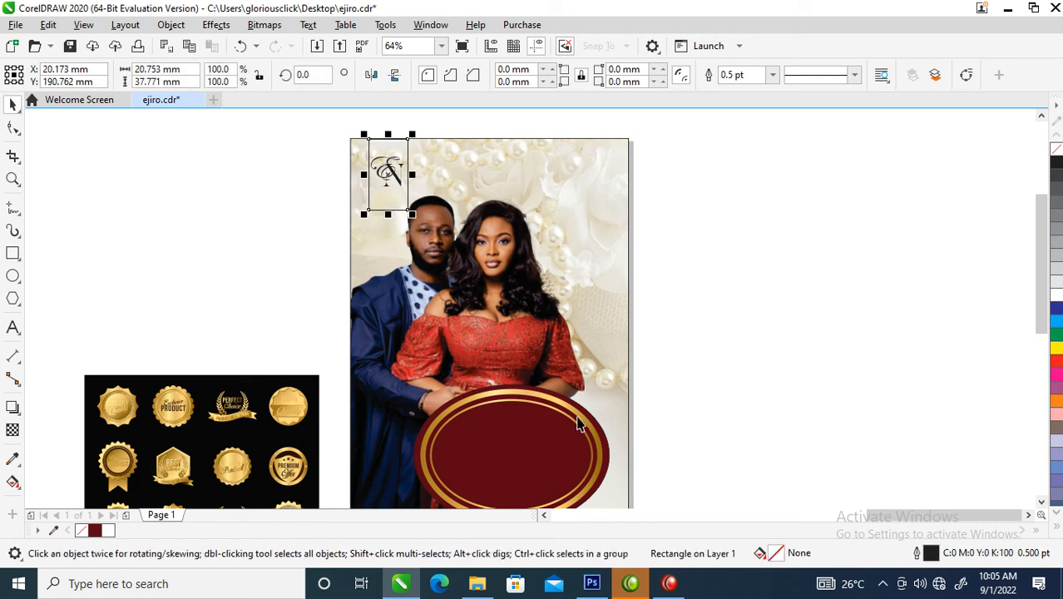
Give the rectangle the large ellipse's dark red fill without an outline and place it behind the monogram
drag(610, 458, 397, 152)
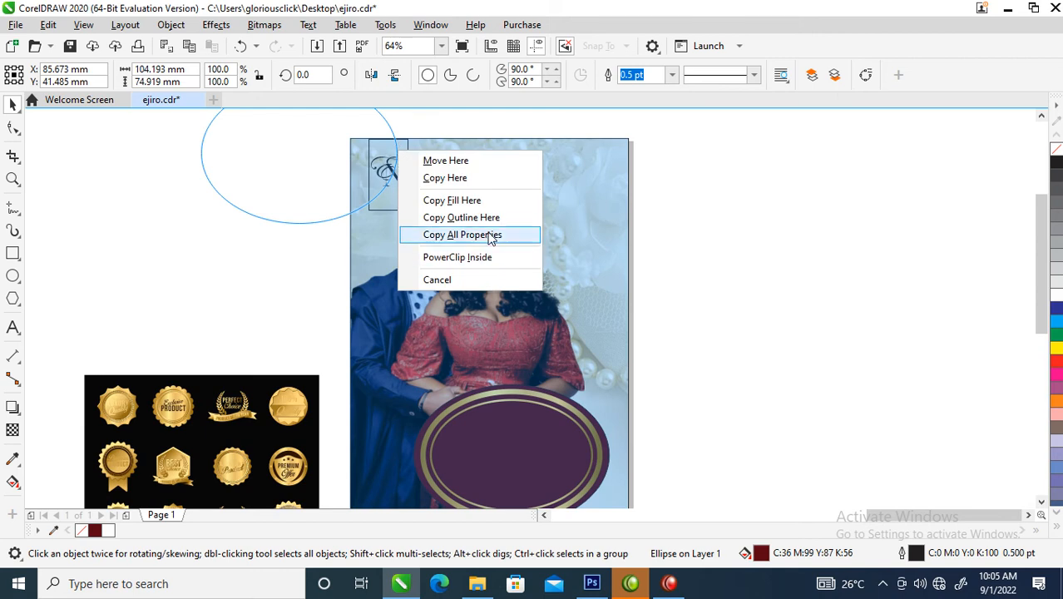
click(463, 235)
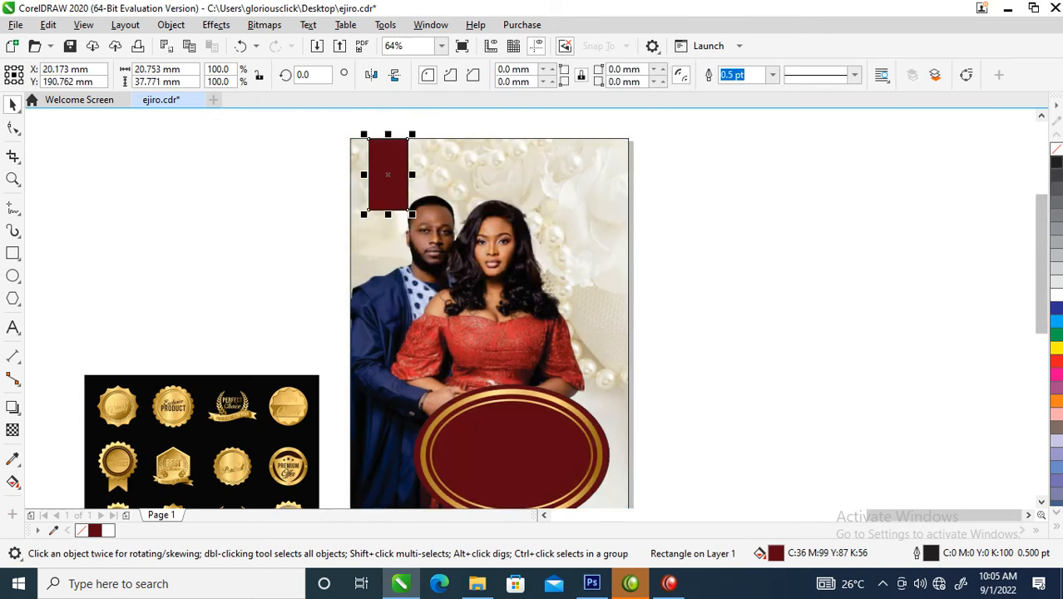
right_click(1055, 149)
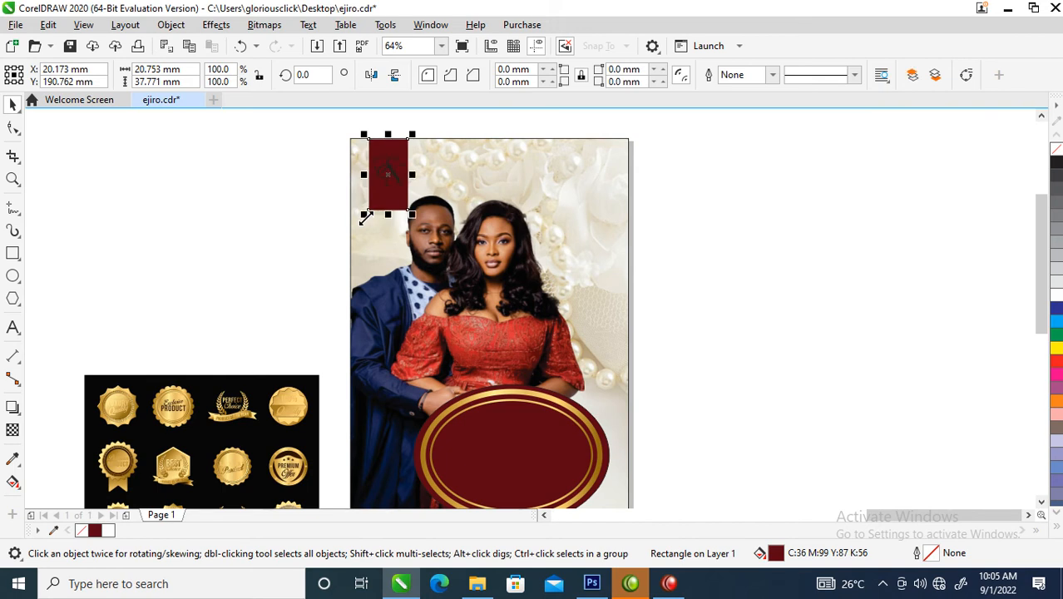
Colour the monogram's fill and outline white and move it down to the lower part of the red rectangle
drag(302, 148, 426, 221)
click(1056, 301)
right_click(1057, 301)
drag(398, 172, 397, 185)
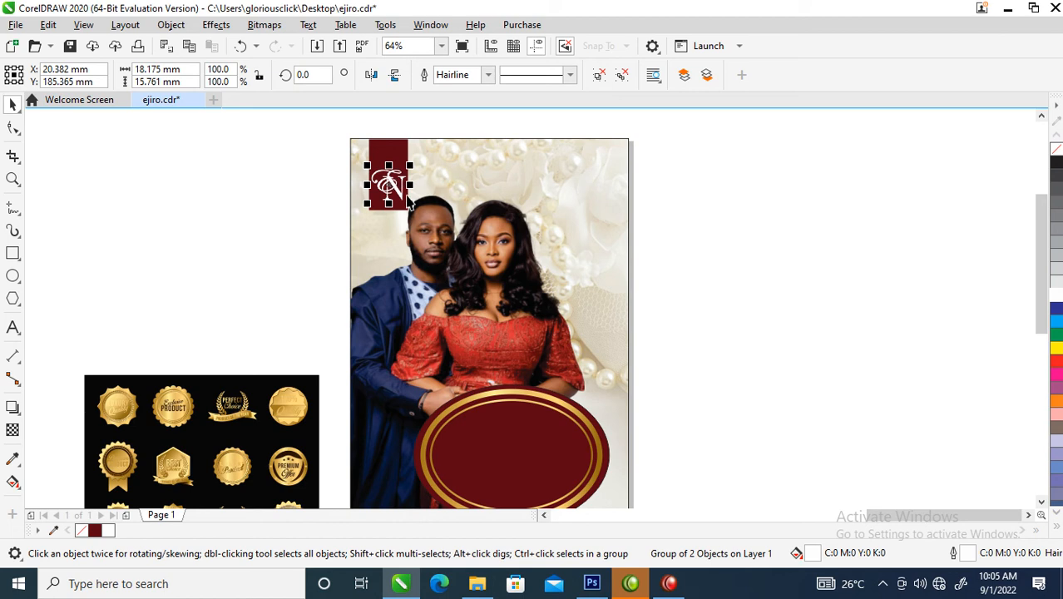
Align the red rectangle's top edge with the top edge of the floral background
key(z)
drag(278, 123, 740, 309)
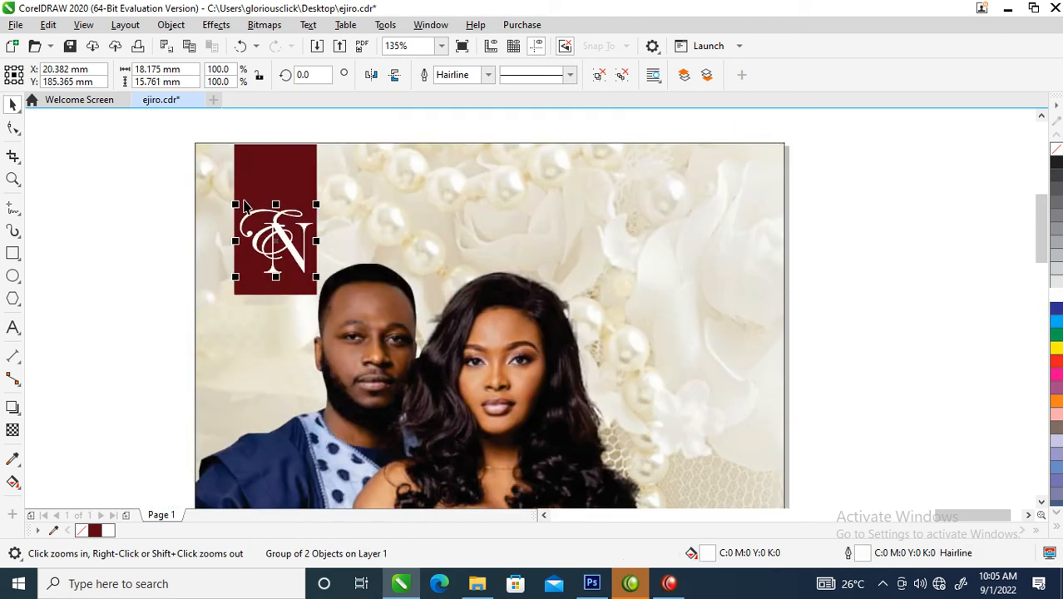
key(space)
key(ctrl+a)
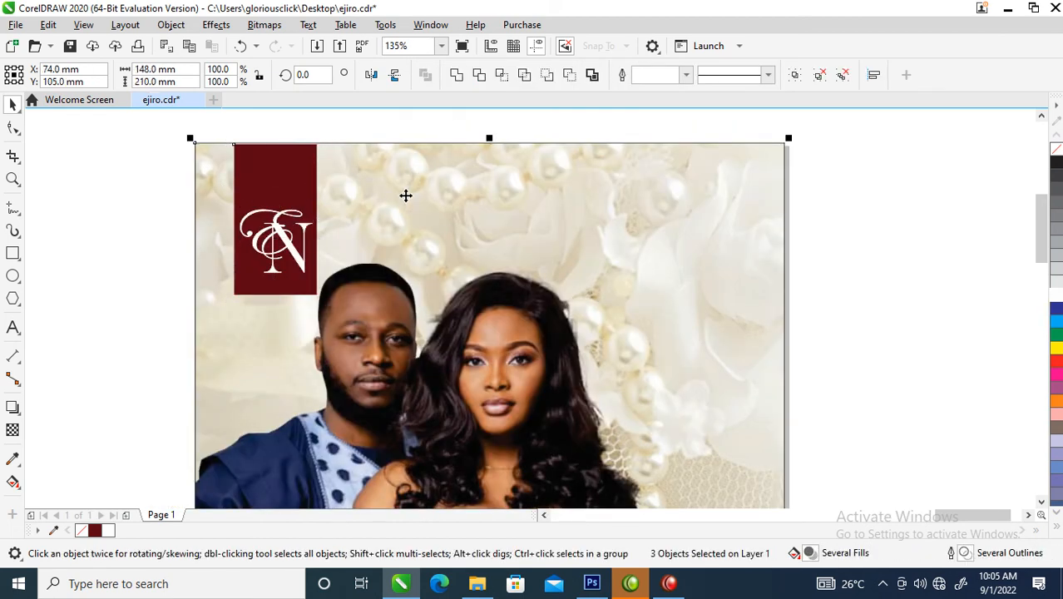
key(ctrl+z)
click(171, 240)
click(305, 162)
shift+click(383, 167)
key(t)
click(94, 204)
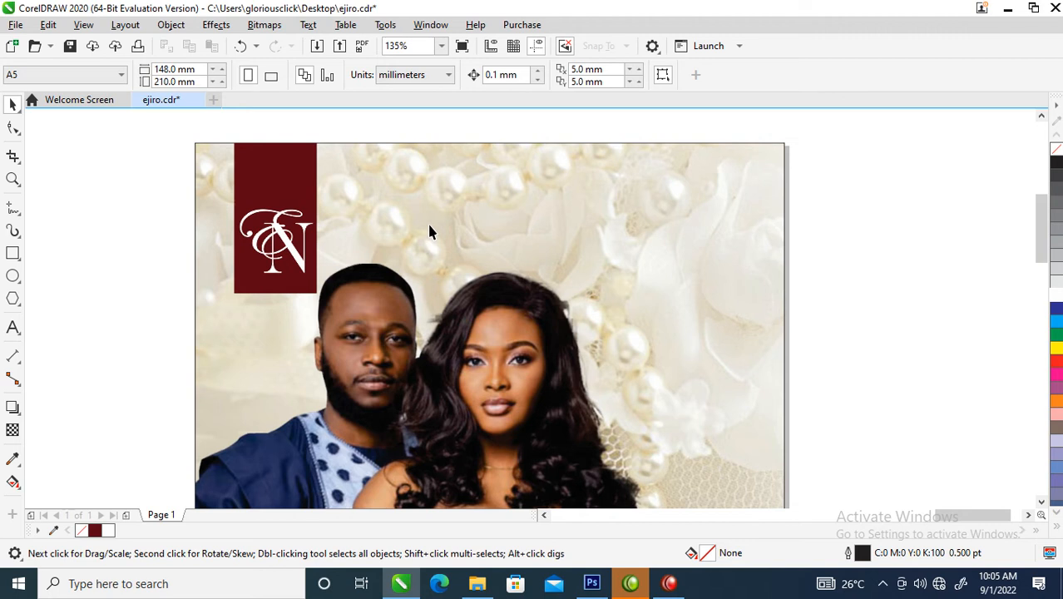
Add the artistic text "Conjugal Bliss" on the floral background beside the monogram banner
key(F8)
click(392, 218)
text(C)
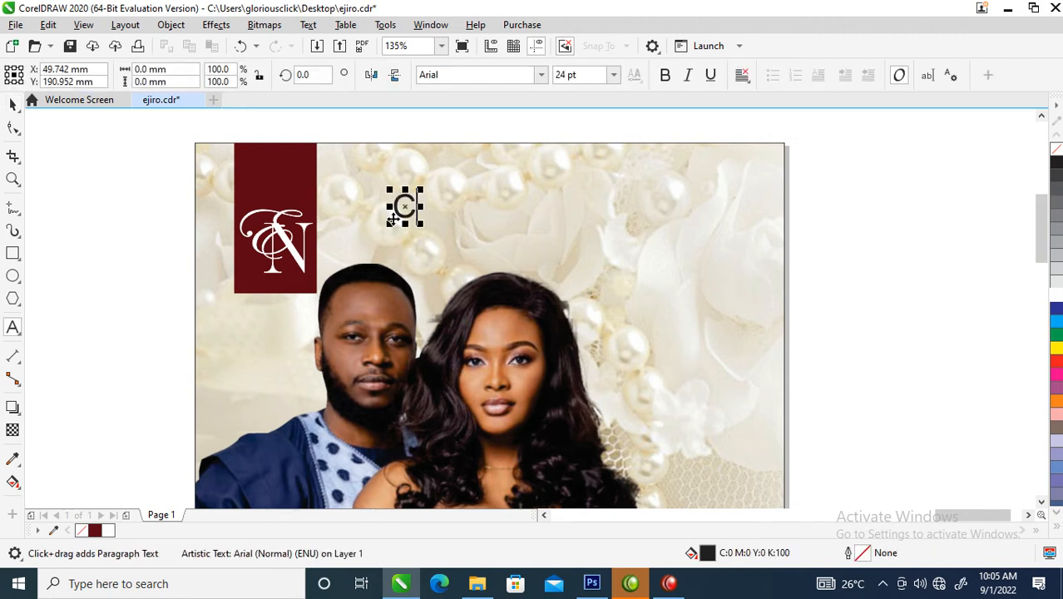
text(onjugal)
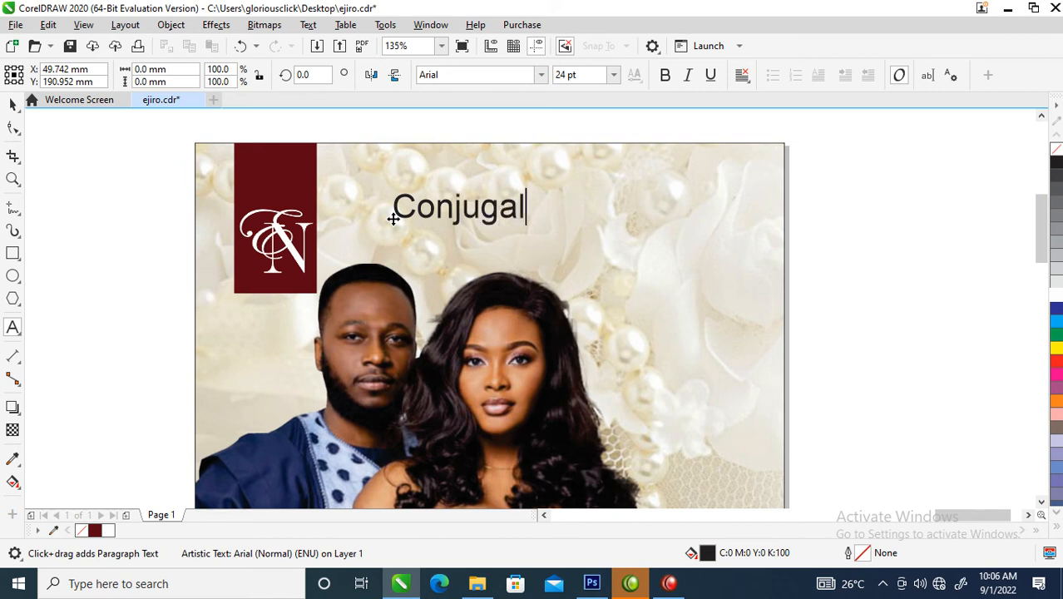
text( Bli)
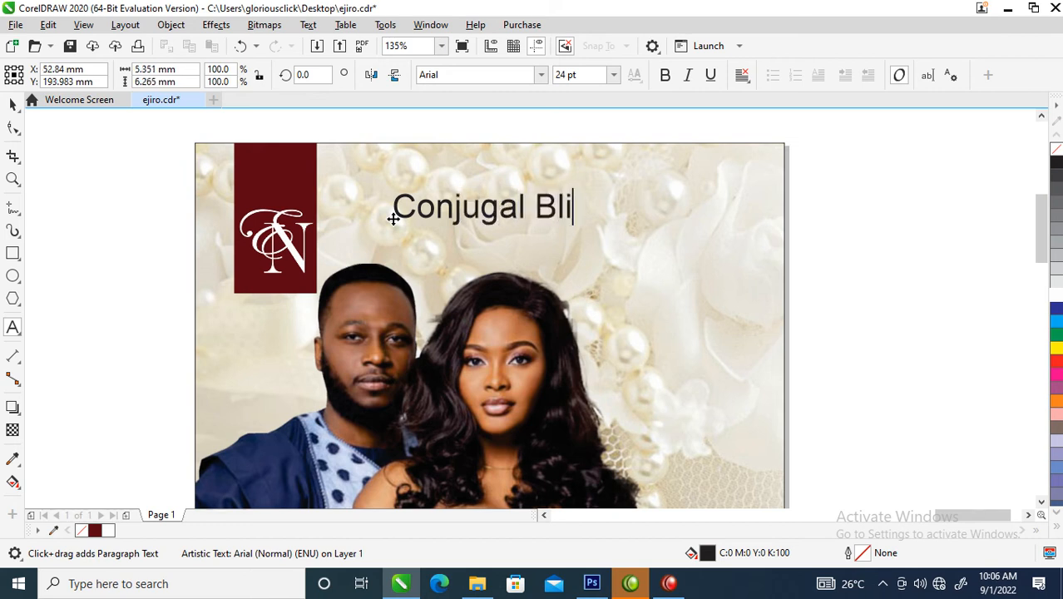
text(sss)
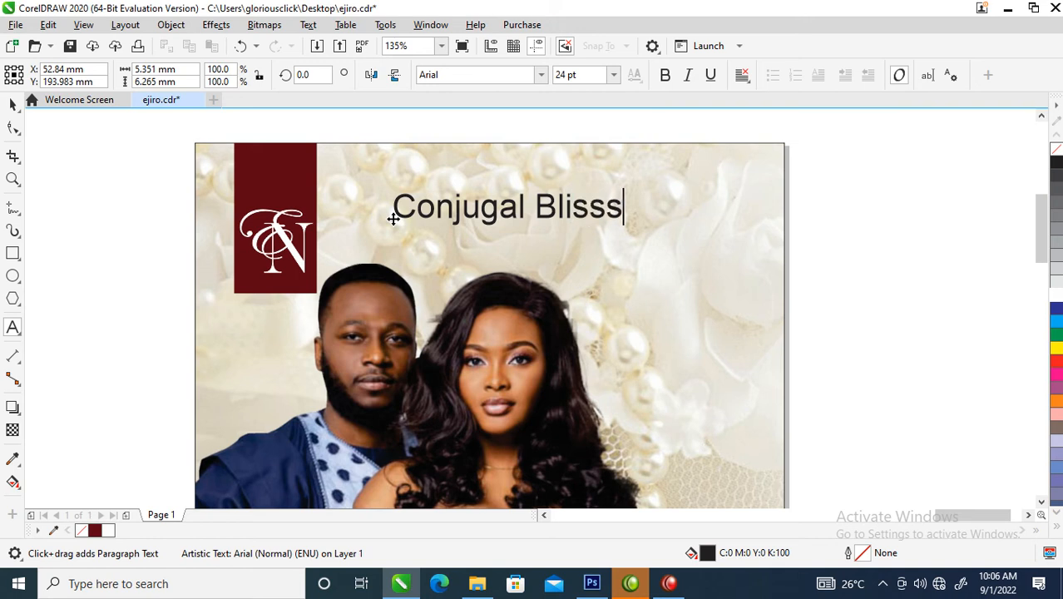
key(BackSpace)
key(ctrl+space)
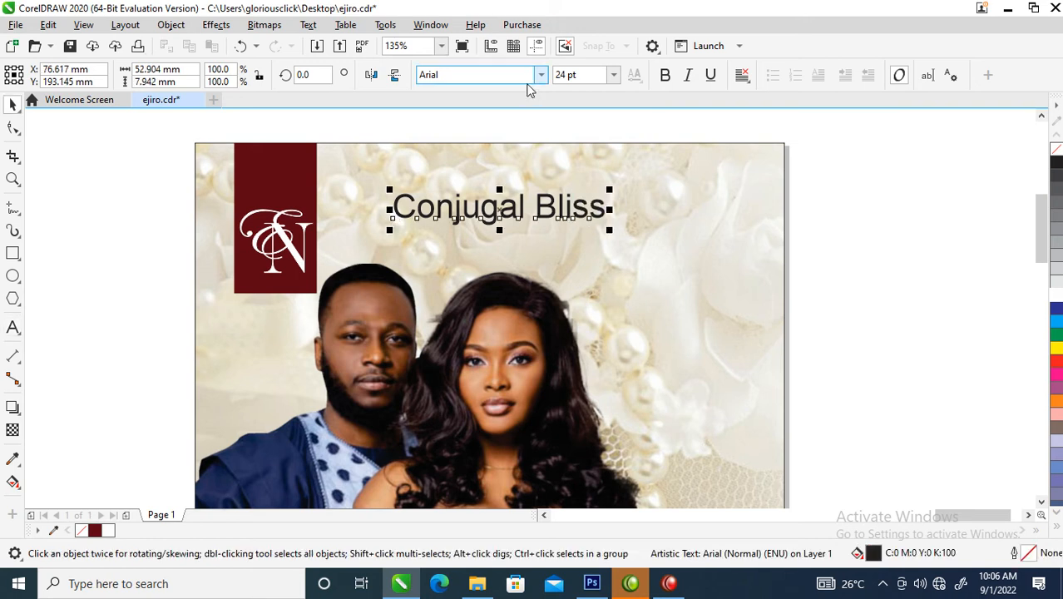
Format the "Conjugal Bliss" title in Hello Paris Serif, dark red, at about 30 pt
click(542, 76)
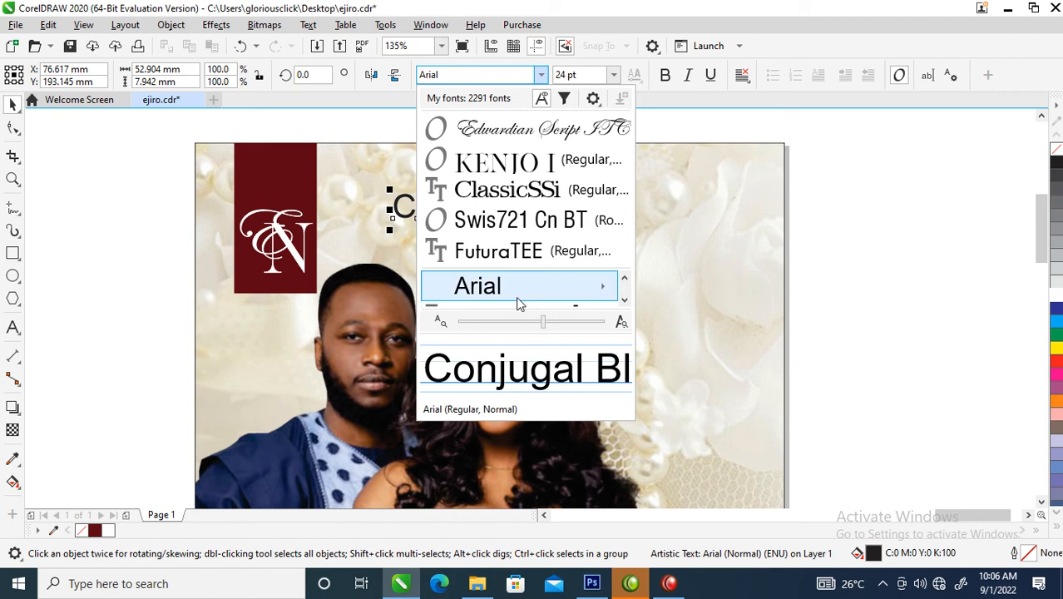
key(Down)
key(Down)
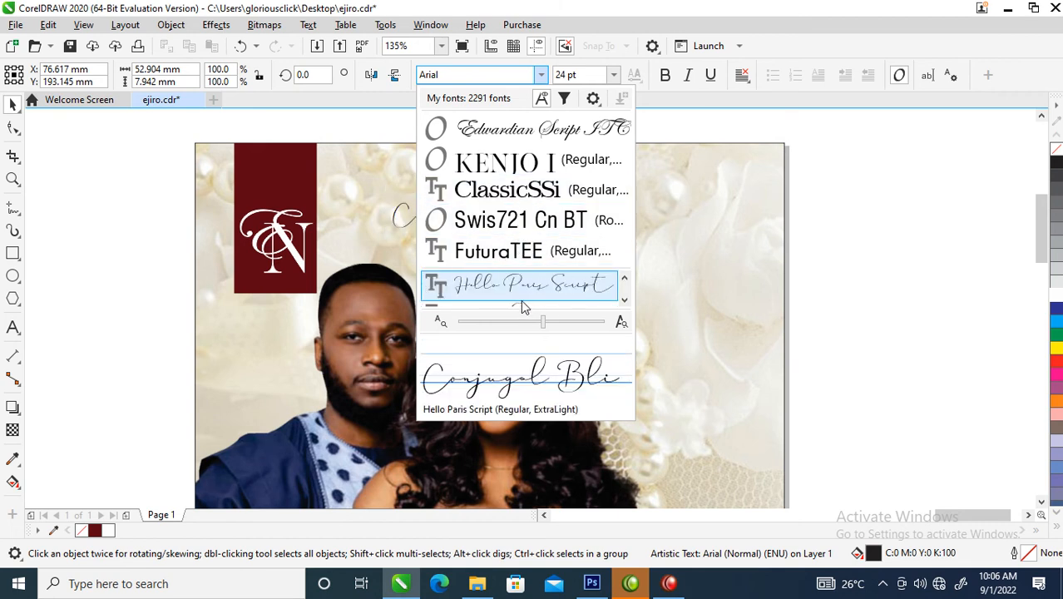
click(520, 300)
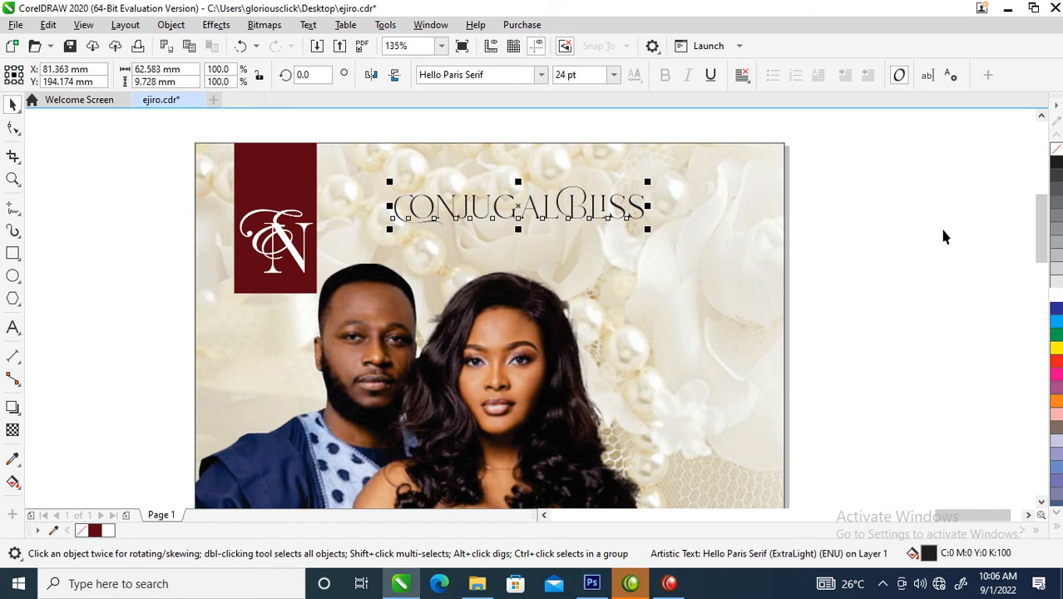
click(95, 530)
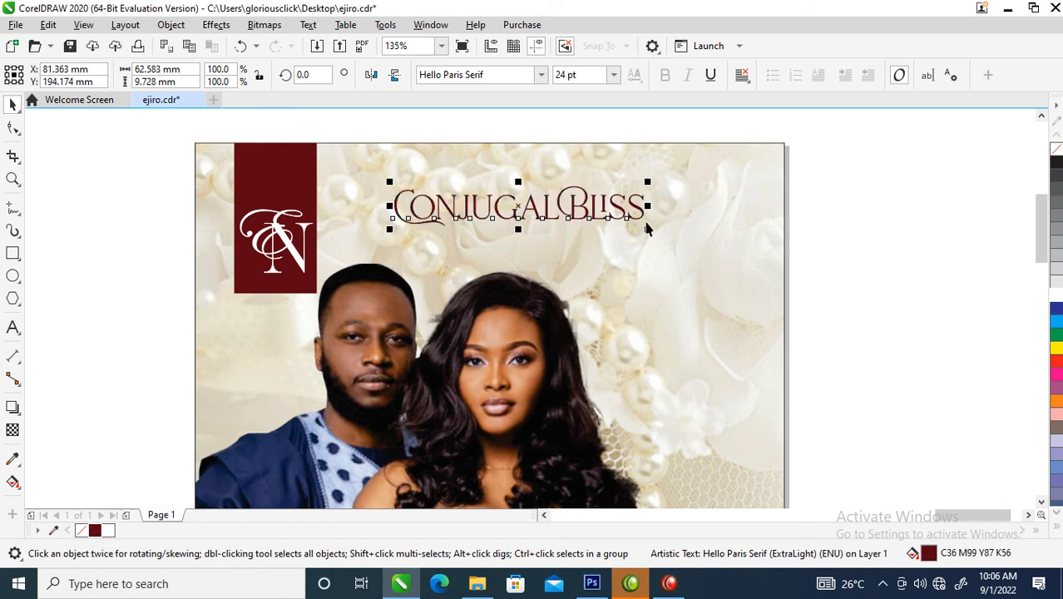
mouse_move(651, 234)
mouse_down()
mouse_move(685, 252)
mouse_move(670, 232)
mouse_up()
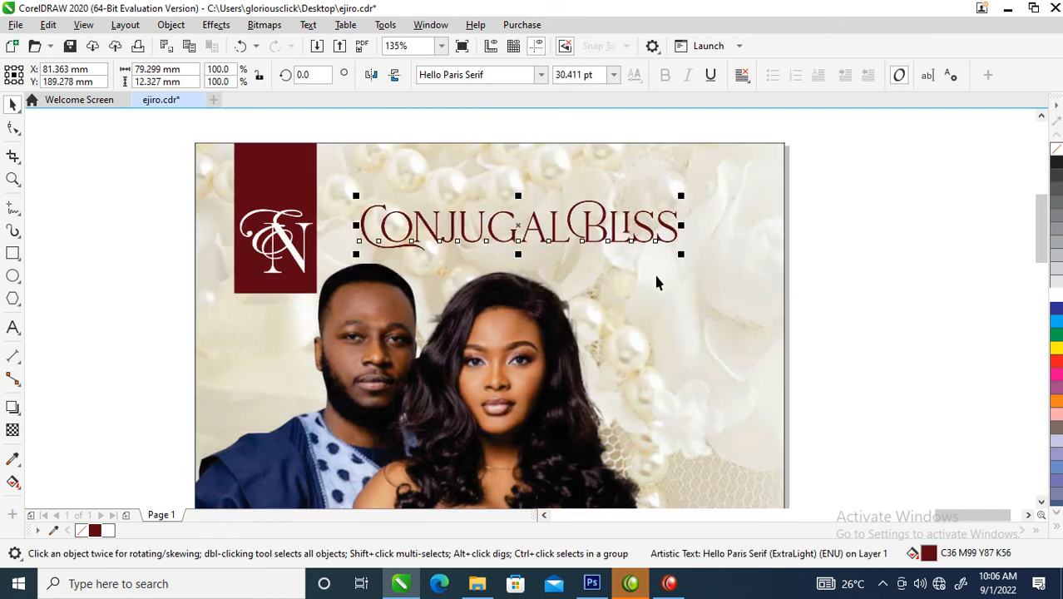
Separate the couple's names from the date line beside the page and set the names in Hello Paris Serif
scroll(655, 283, down, 5)
key(z)
drag(429, 207, 843, 411)
key(space)
drag(591, 119, 628, 387)
key(space)
drag(349, 283, 719, 444)
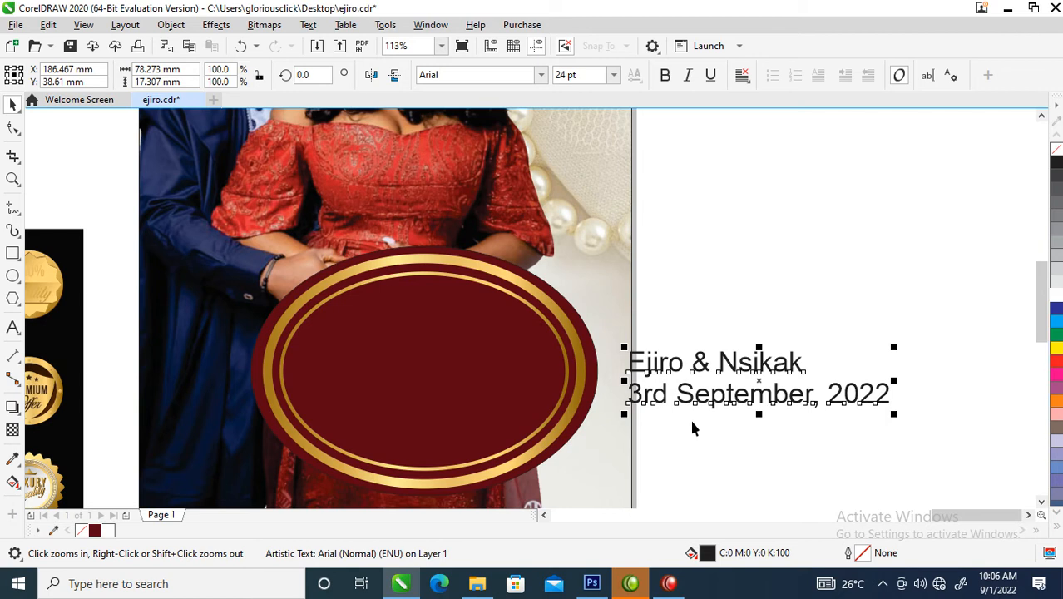
key(space)
click(727, 374)
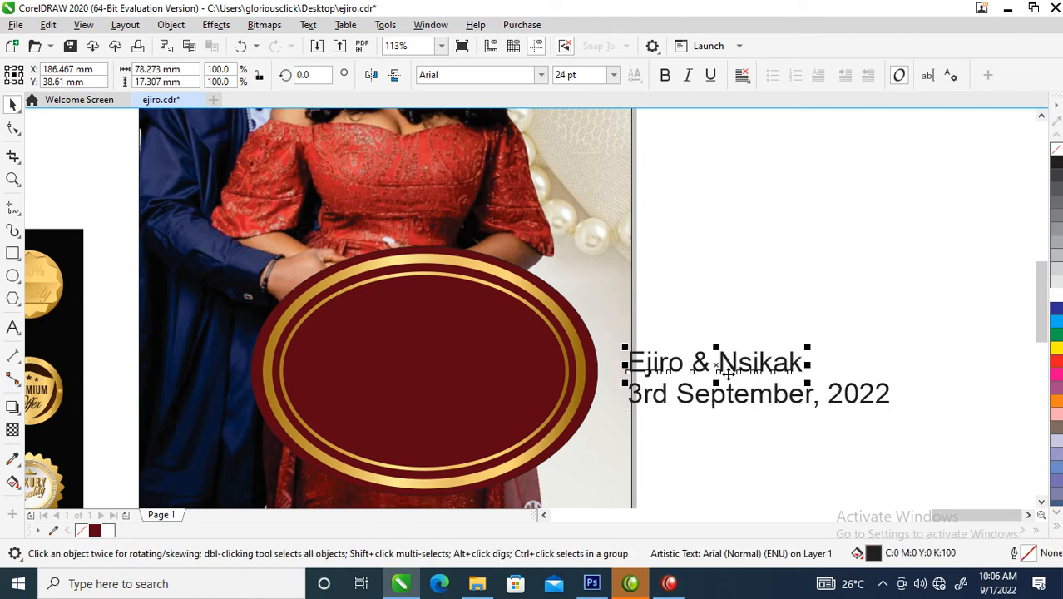
drag(728, 367, 730, 301)
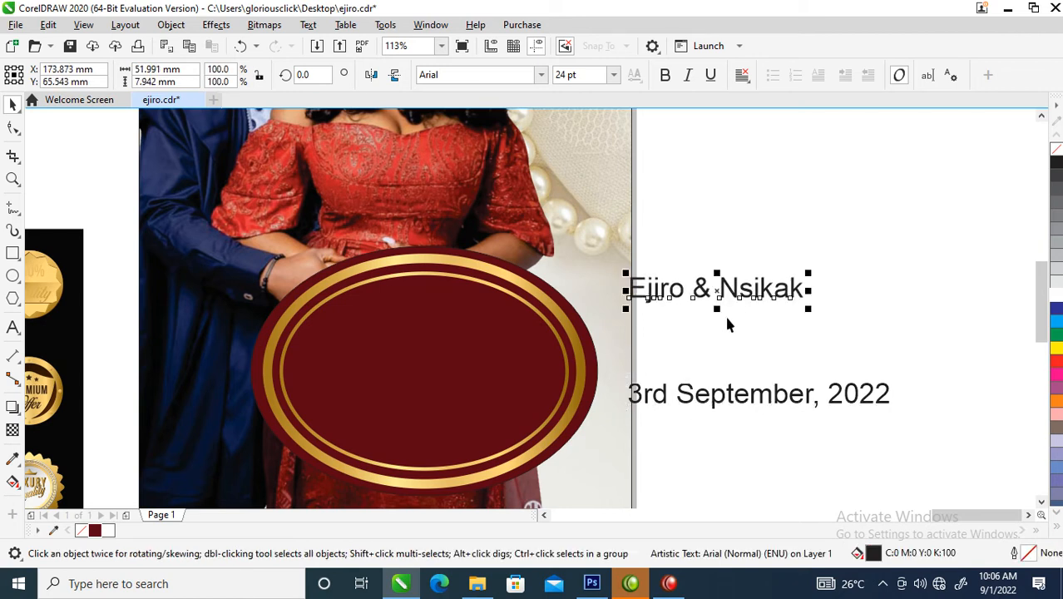
click(541, 74)
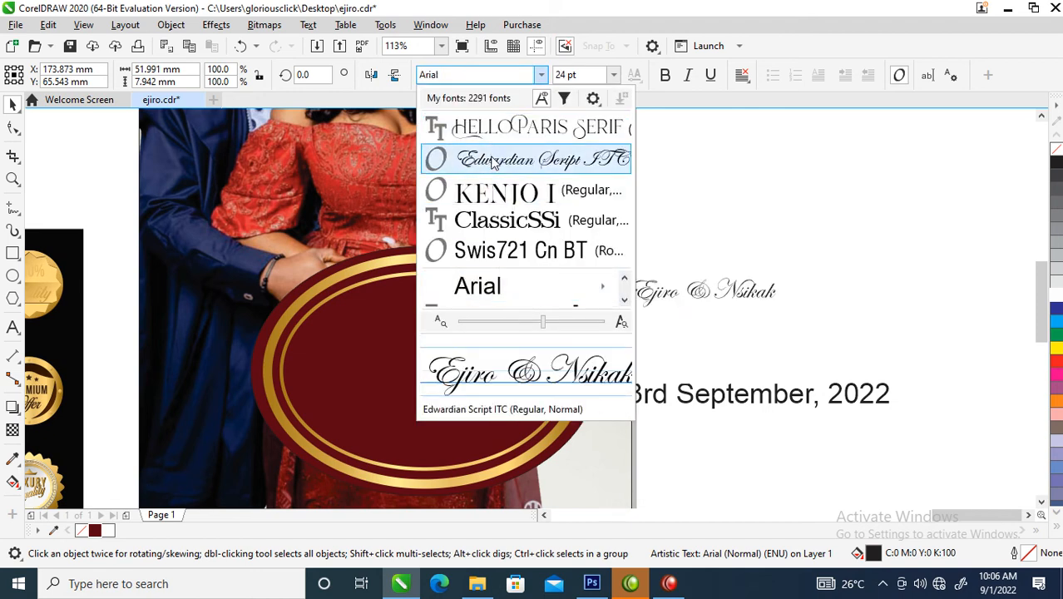
click(494, 126)
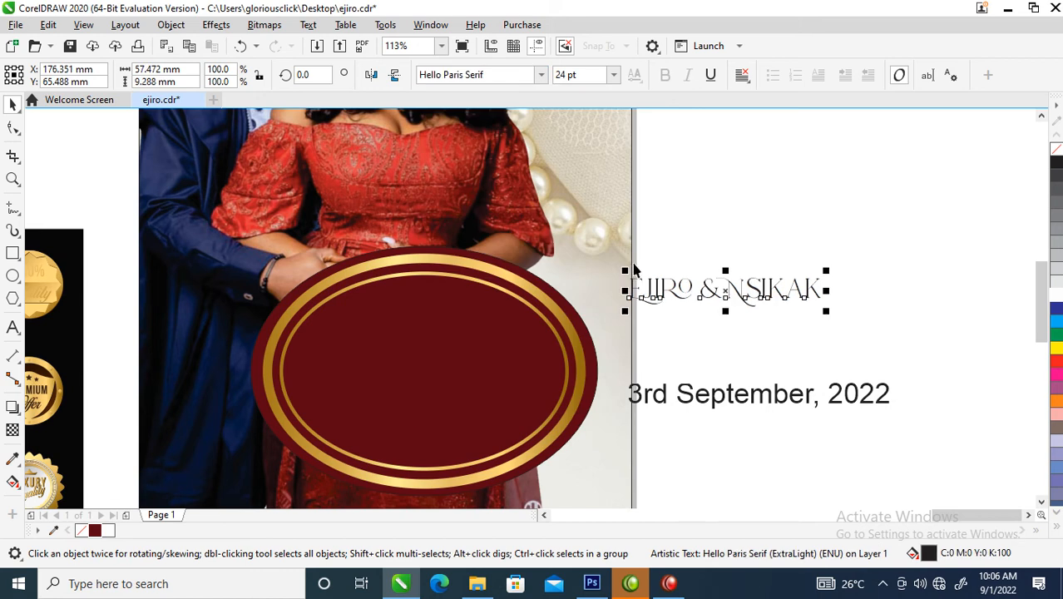
Place the couple's names inside the dark red oval and colour them white
drag(675, 291, 407, 330)
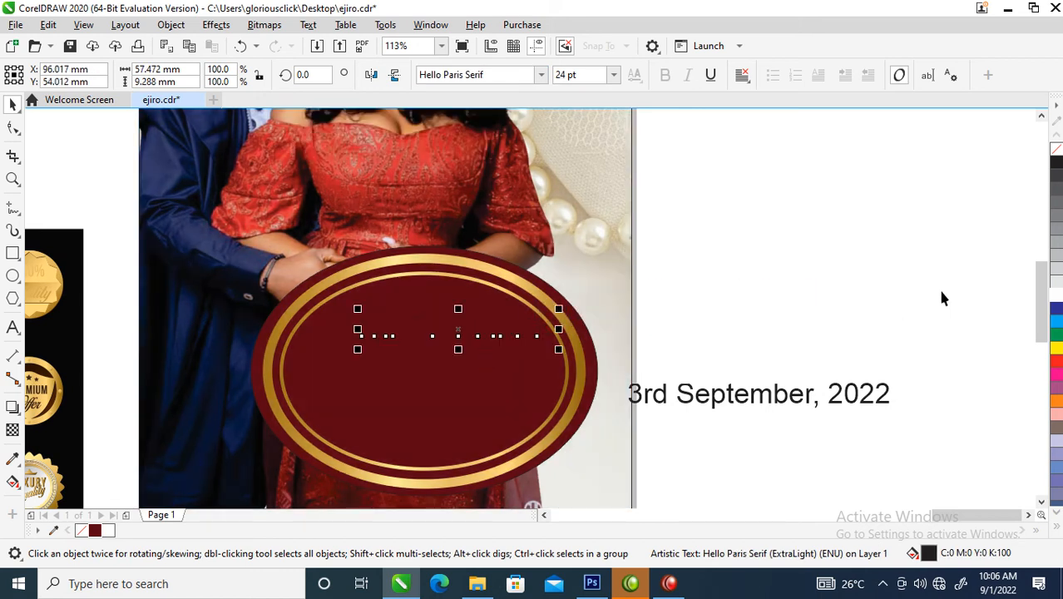
click(1057, 296)
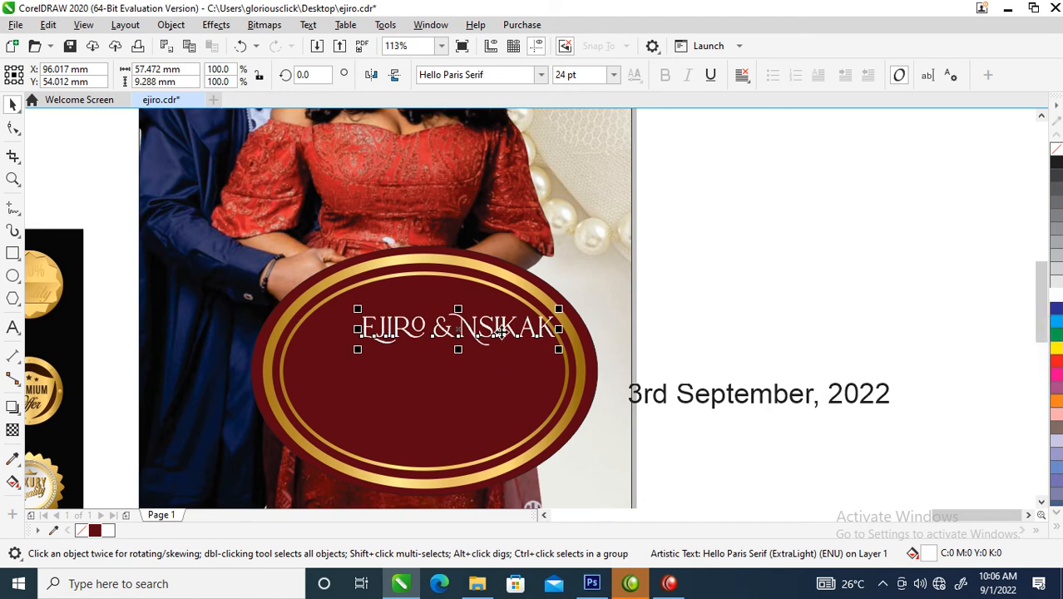
drag(502, 331, 475, 356)
mouse_move(515, 410)
mouse_down()
mouse_move(509, 428)
mouse_move(503, 404)
mouse_up()
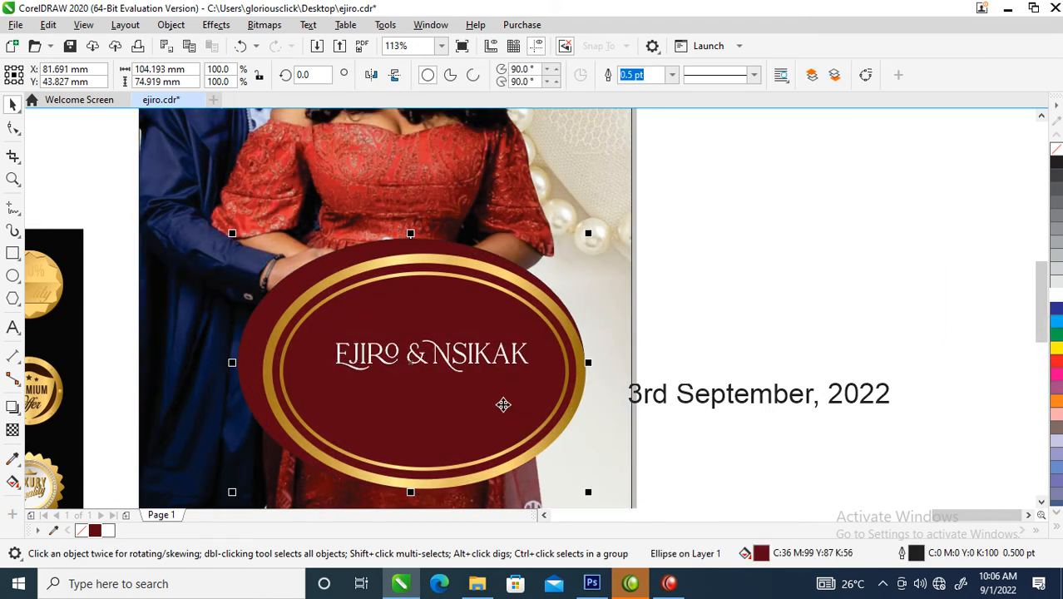
key(ctrl+z)
Break the names text into single words and set the first name in Edwardian Script ITC at about 85 pt in the oval's upper part
click(523, 365)
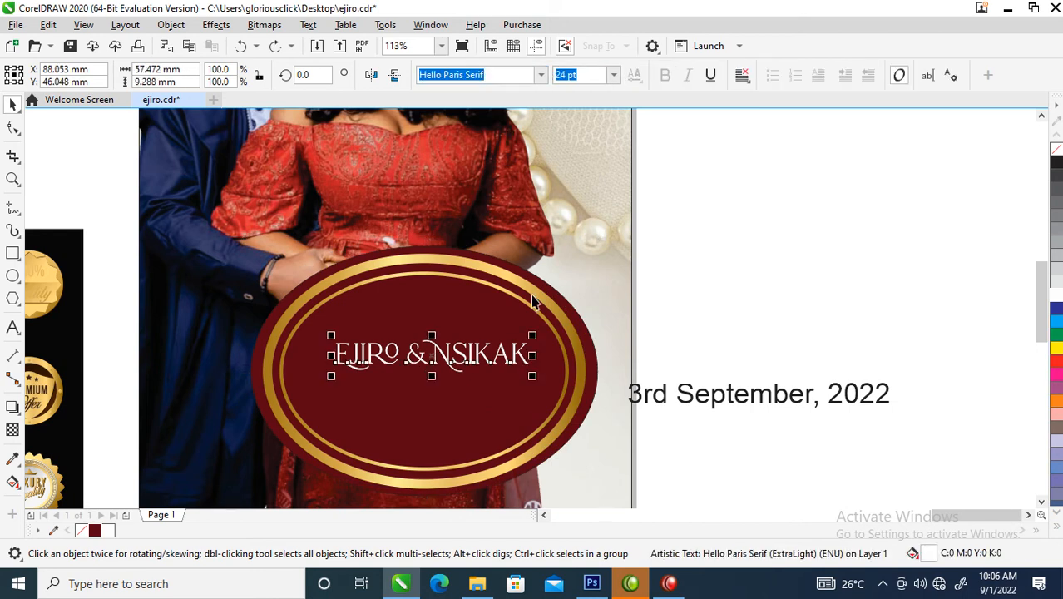
key(ctrl+k)
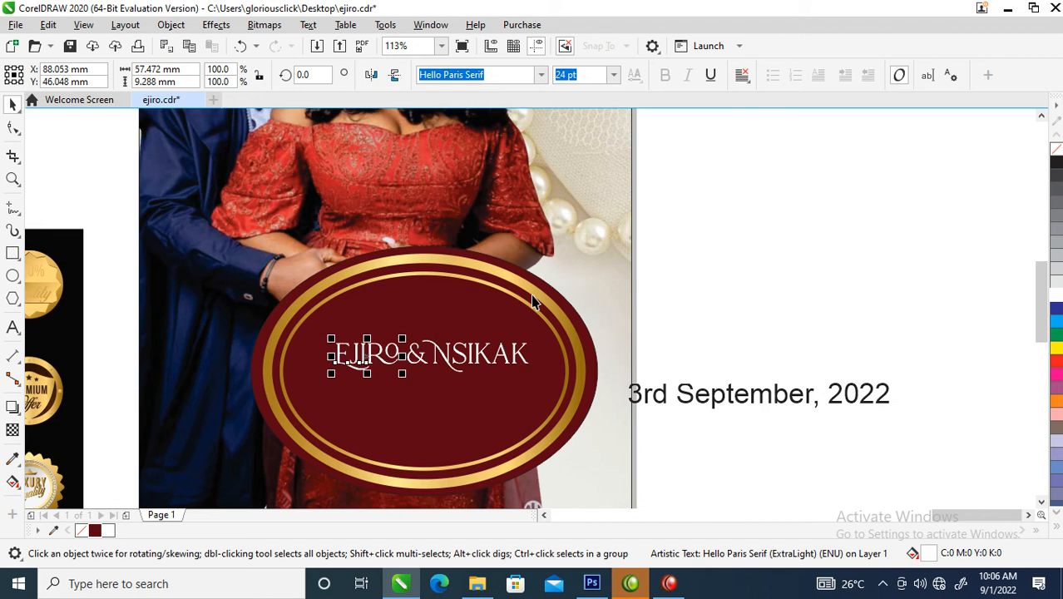
click(543, 75)
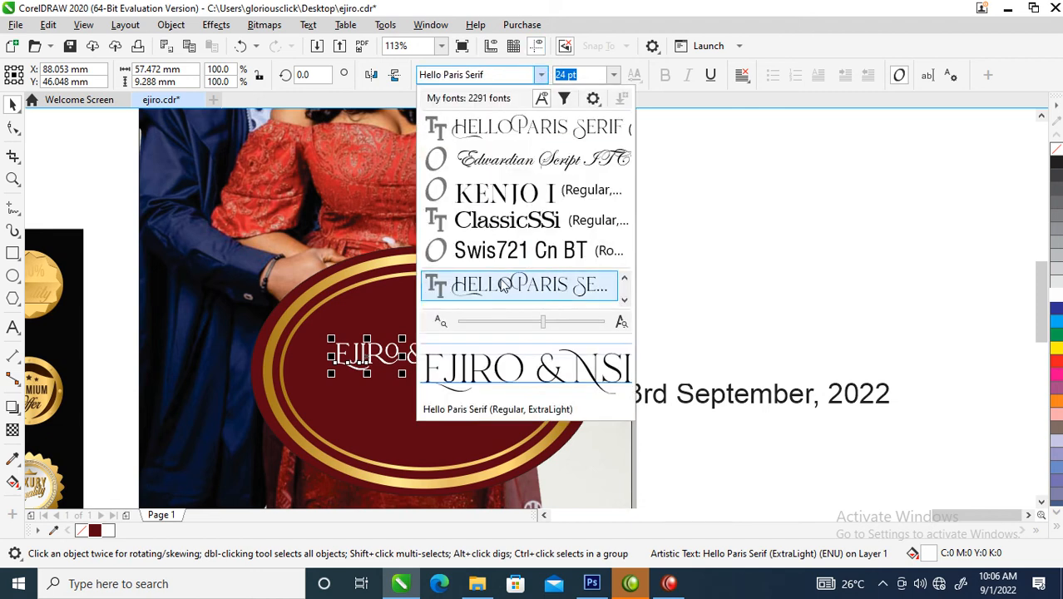
click(499, 157)
drag(390, 341, 456, 301)
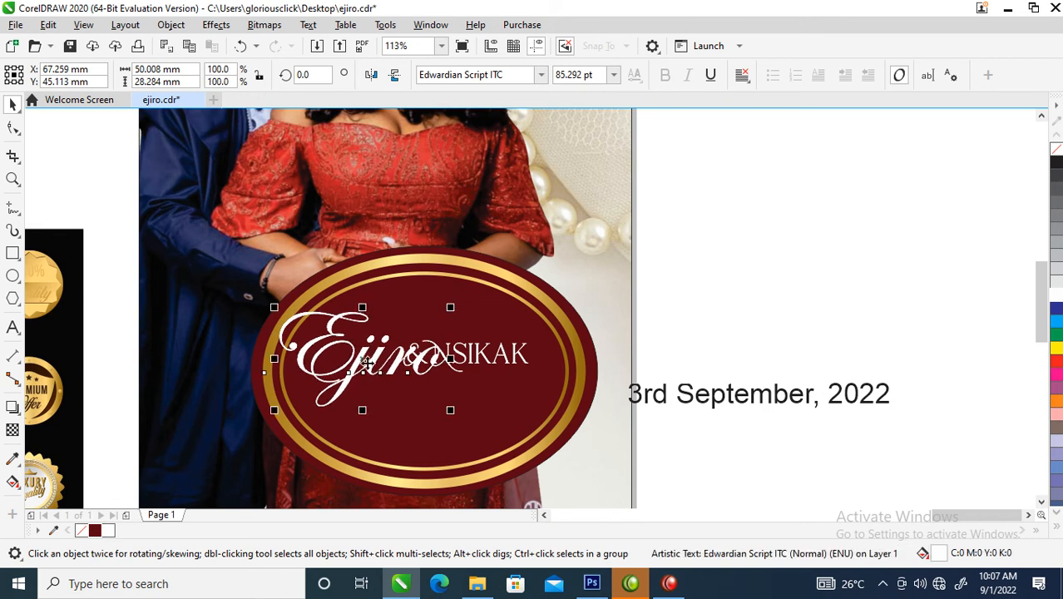
drag(374, 357, 424, 317)
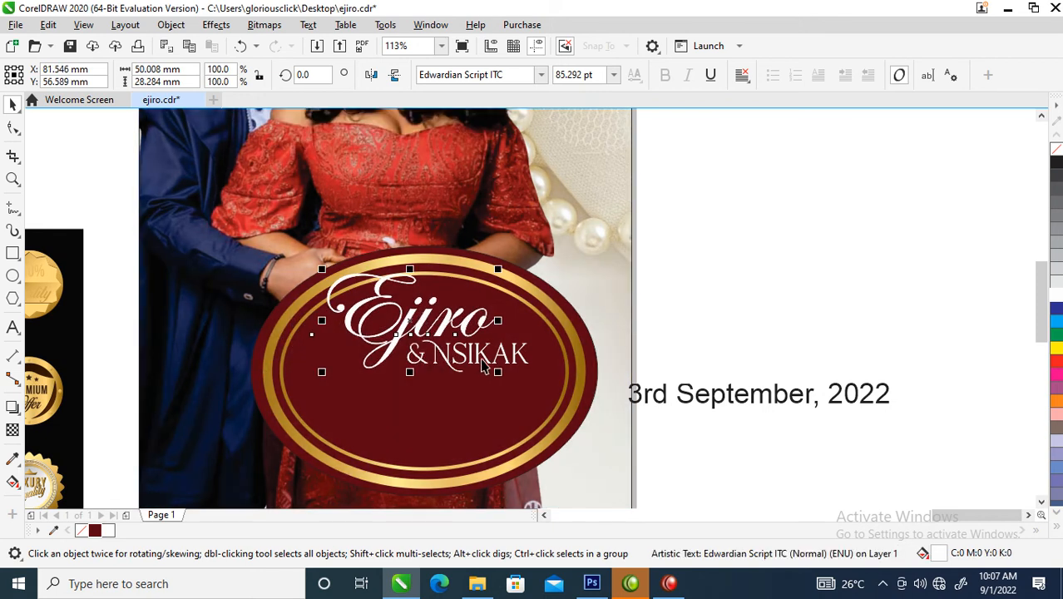
Set the second name in Edwardian Script ITC at about 85 pt and stack it below the first, with the ampersand between them
drag(484, 357, 467, 415)
drag(471, 327, 499, 404)
click(553, 352)
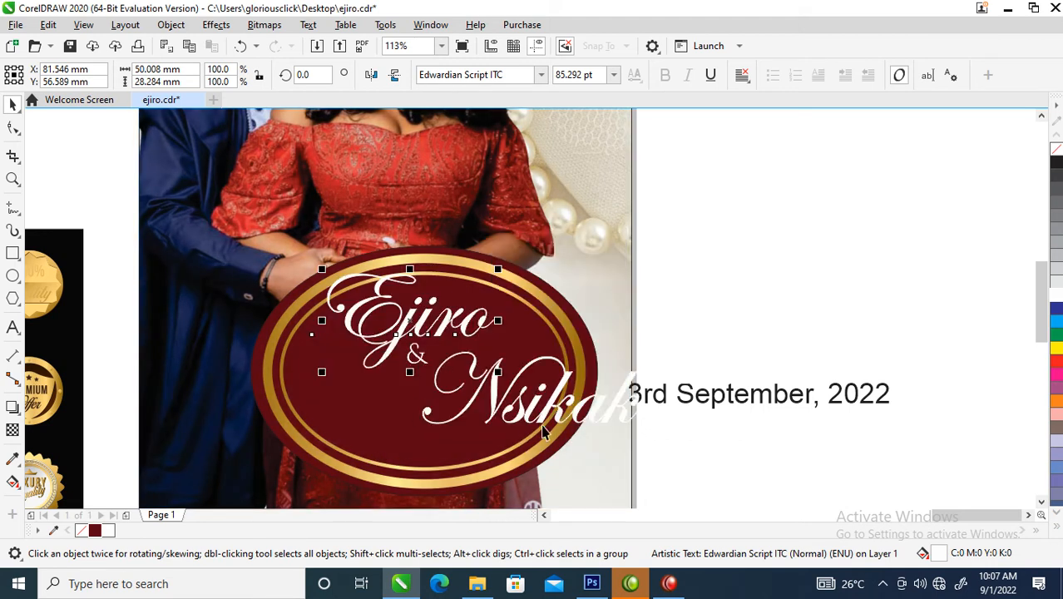
drag(549, 415, 435, 424)
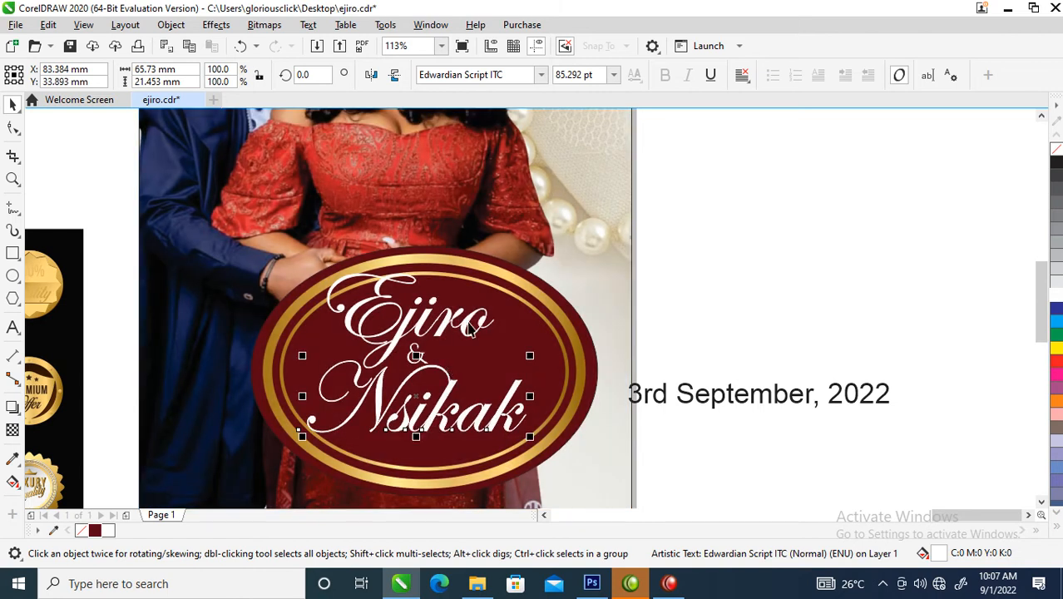
drag(469, 330, 480, 334)
drag(422, 363, 443, 372)
Copy all properties of the gold ring onto both script names to give them its gold fountain fill
key(z)
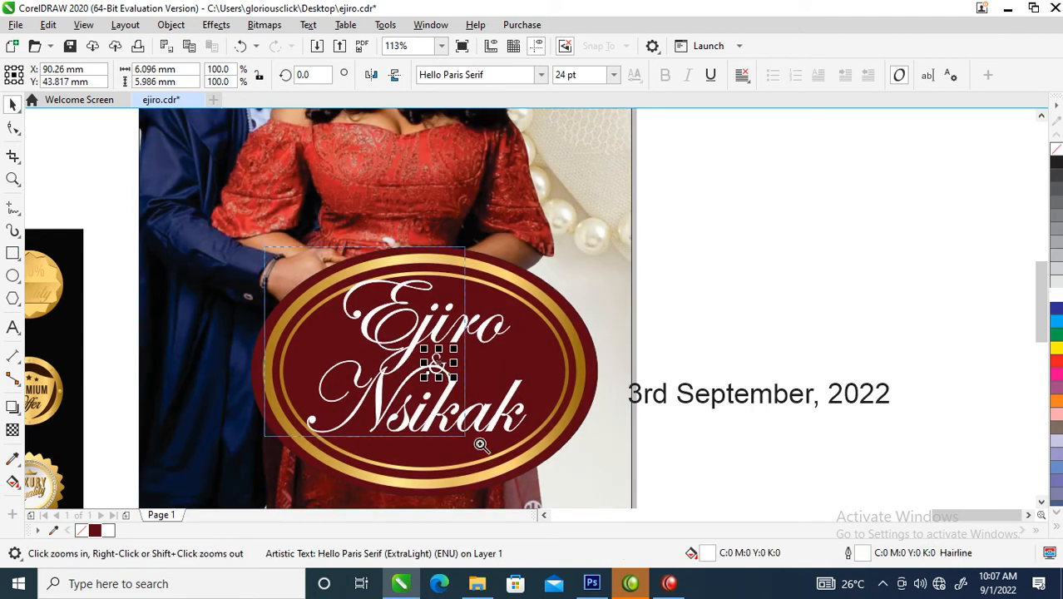
drag(340, 342, 609, 479)
drag(737, 230, 705, 434)
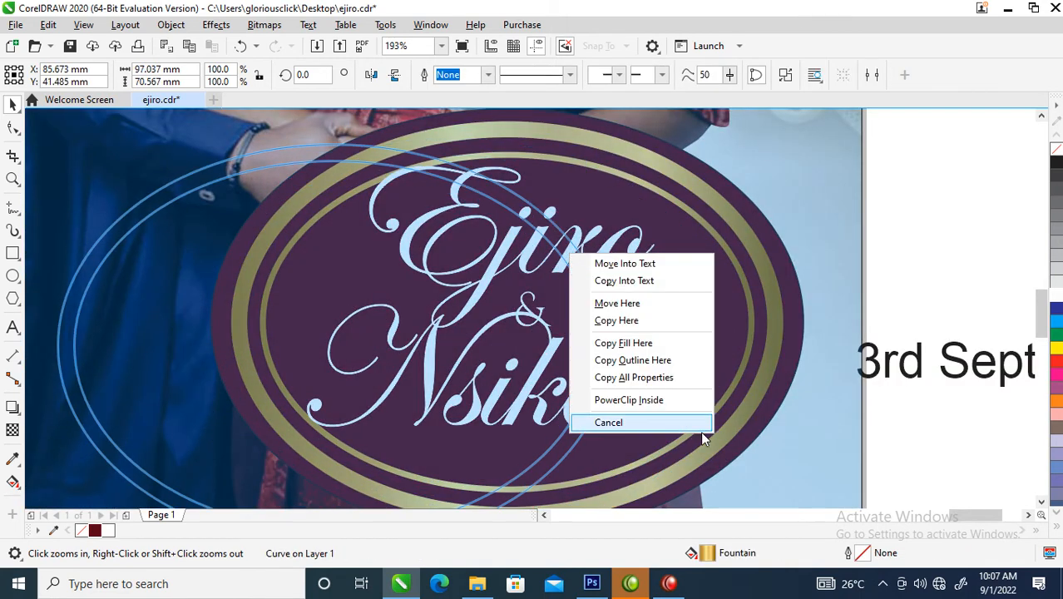
click(630, 378)
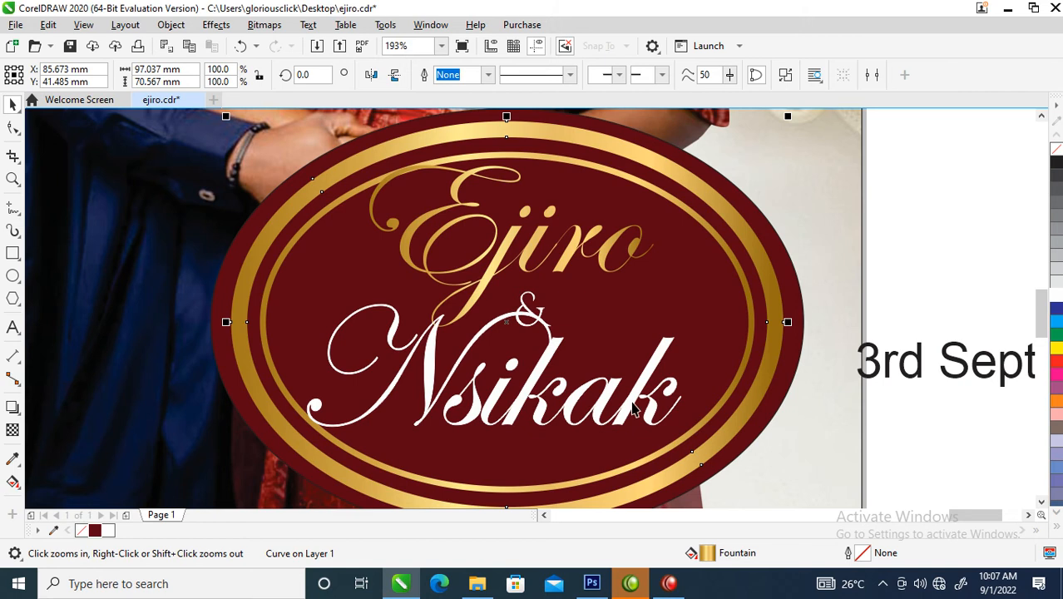
click(632, 407)
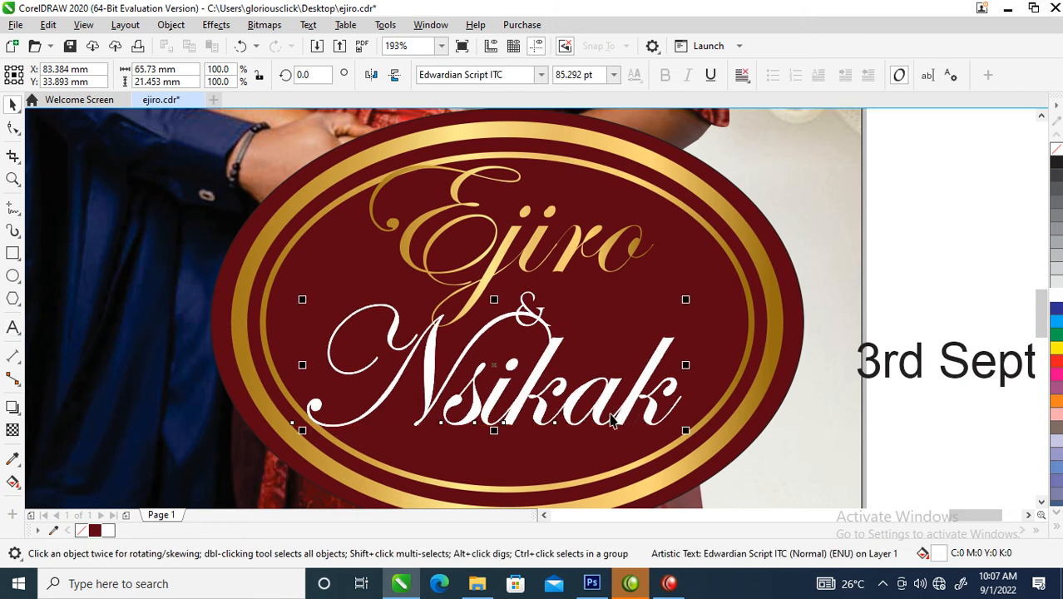
key(ctrl+z)
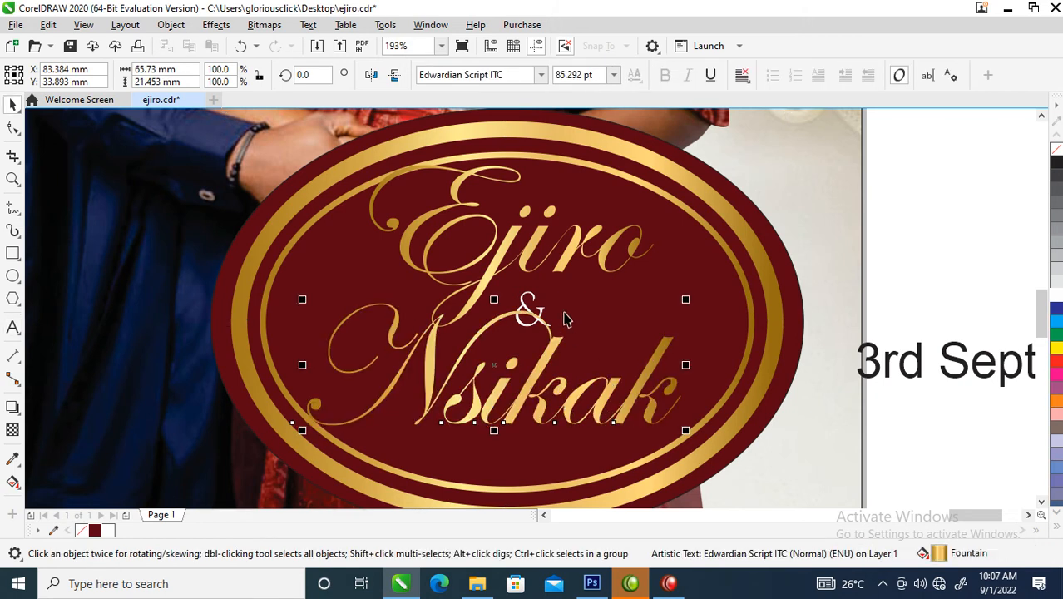
Give both gold script names a white outline 2 points wide
shift+click(562, 266)
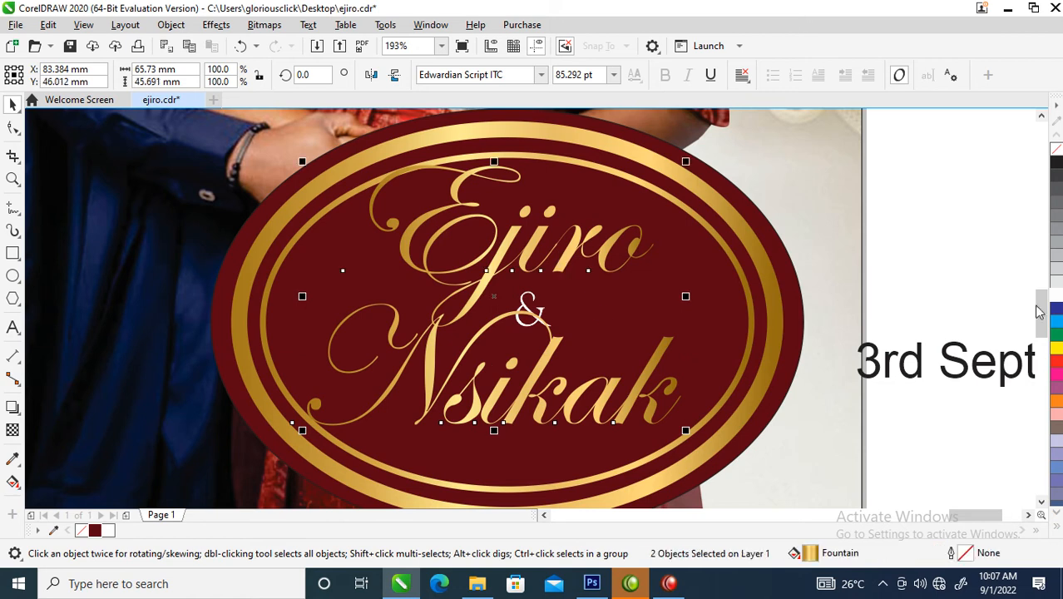
right_click(1055, 256)
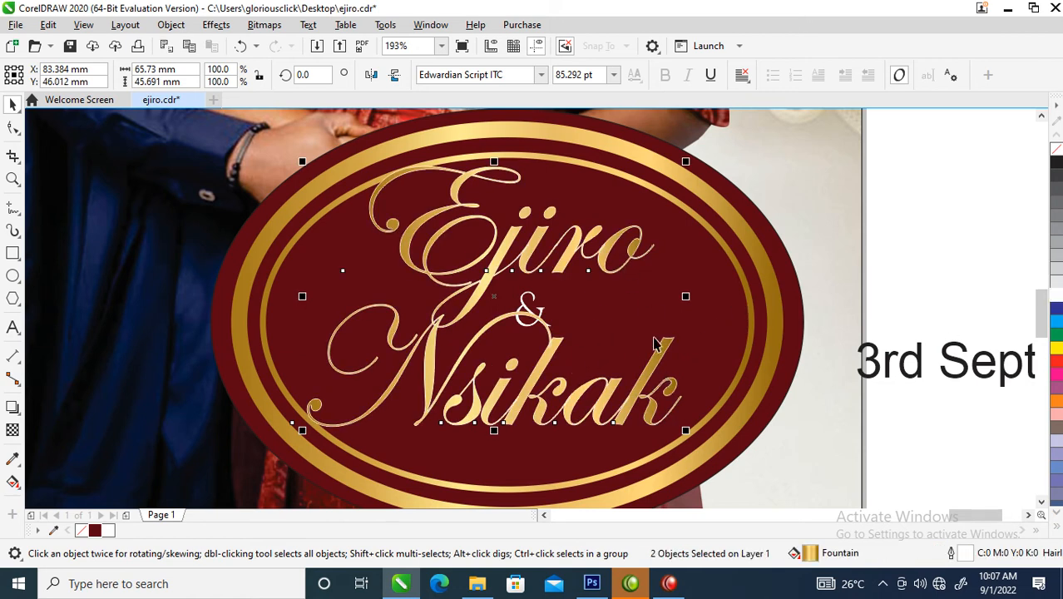
key(F12)
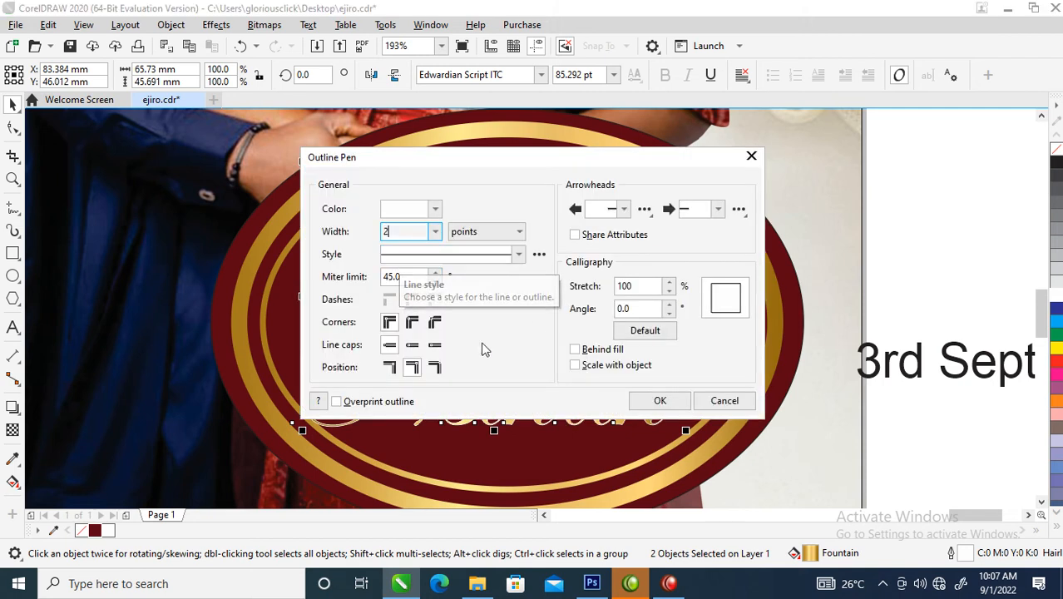
click(659, 400)
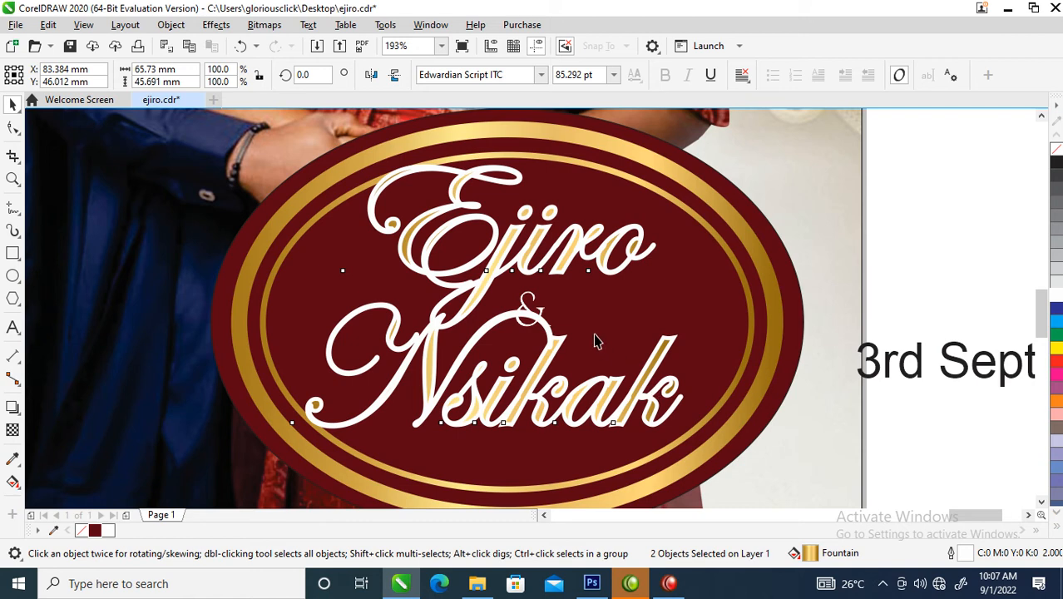
Convert the white outlines of both script names into separate objects
click(170, 26)
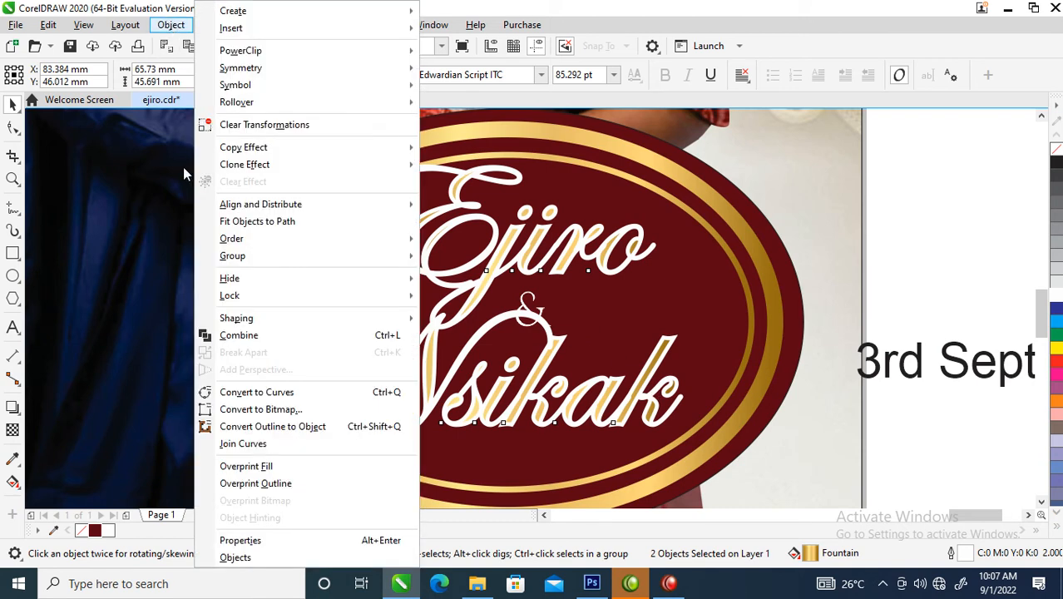
click(255, 428)
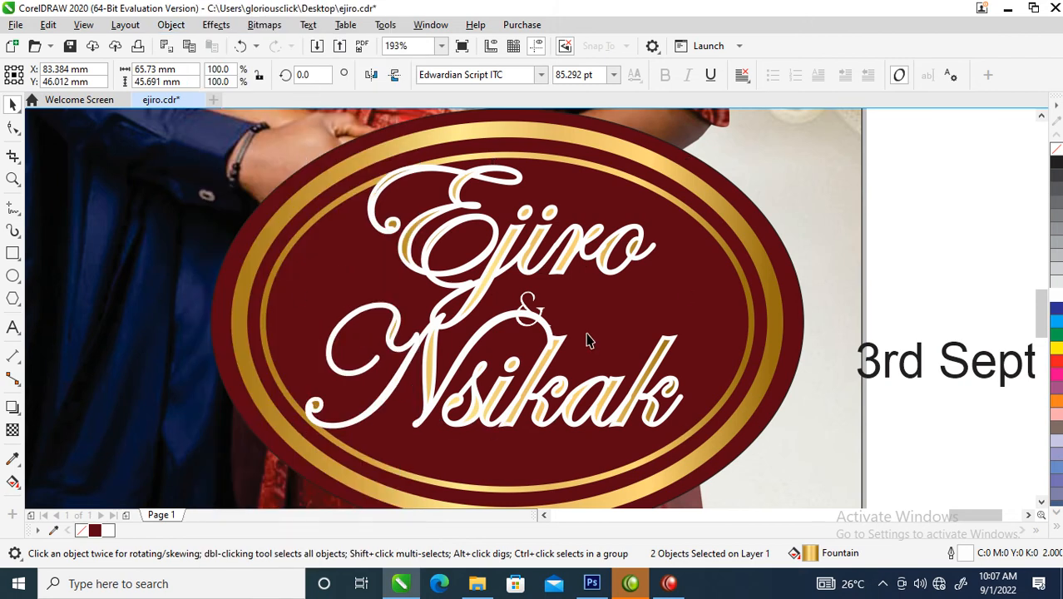
double_click(723, 189)
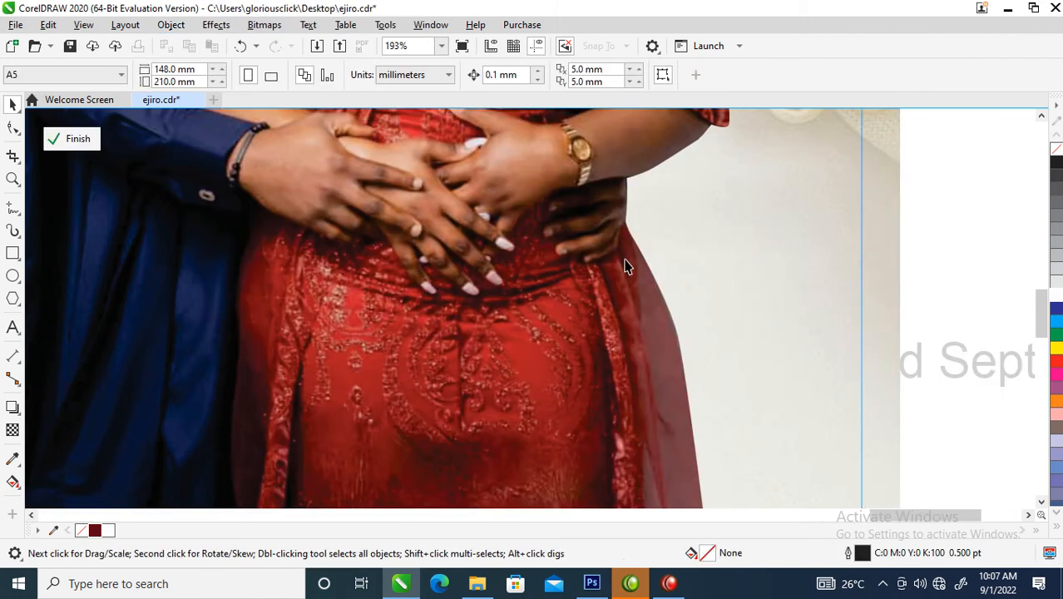
click(923, 218)
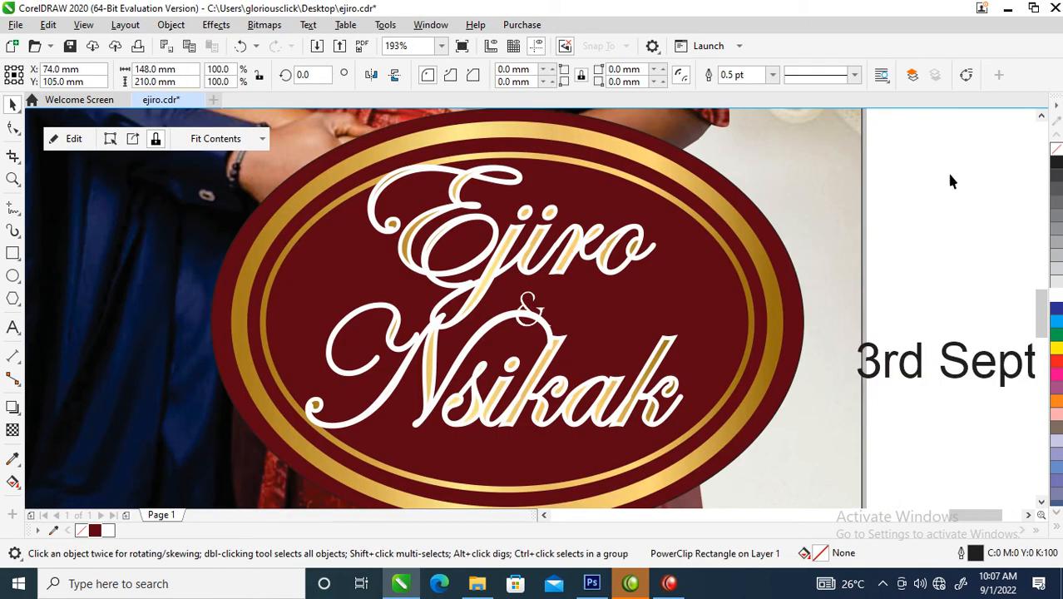
Weld the first name in the oval to its outline object to make one gold curve
drag(956, 152, 280, 303)
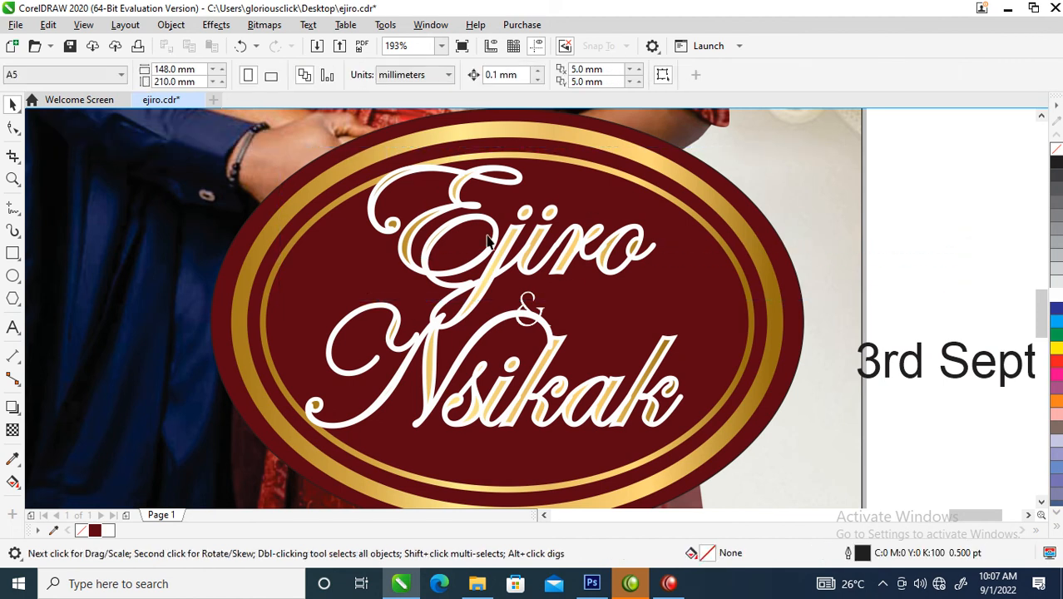
click(498, 262)
shift+click(499, 262)
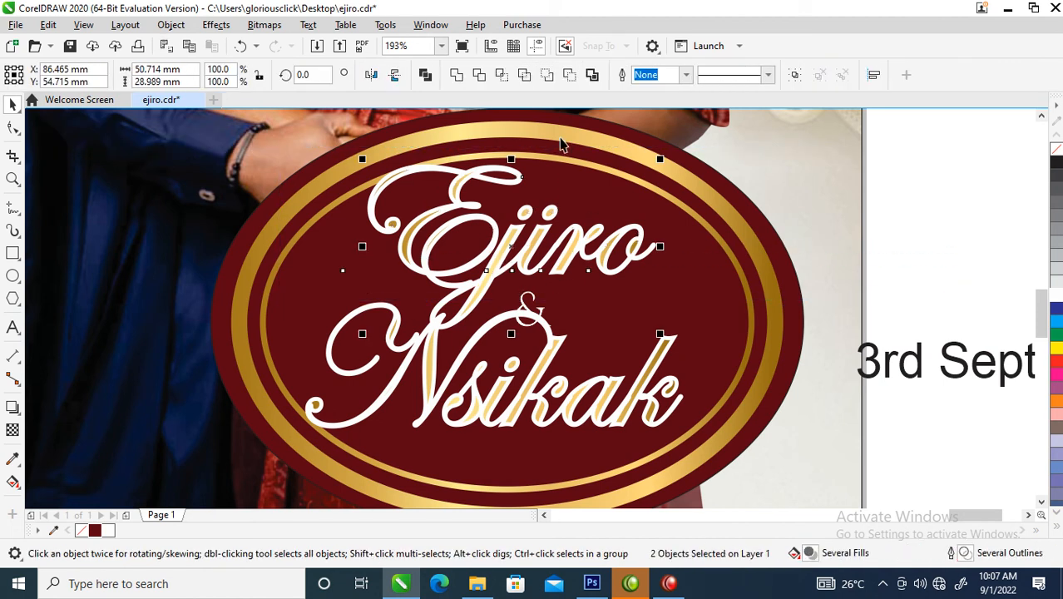
click(456, 74)
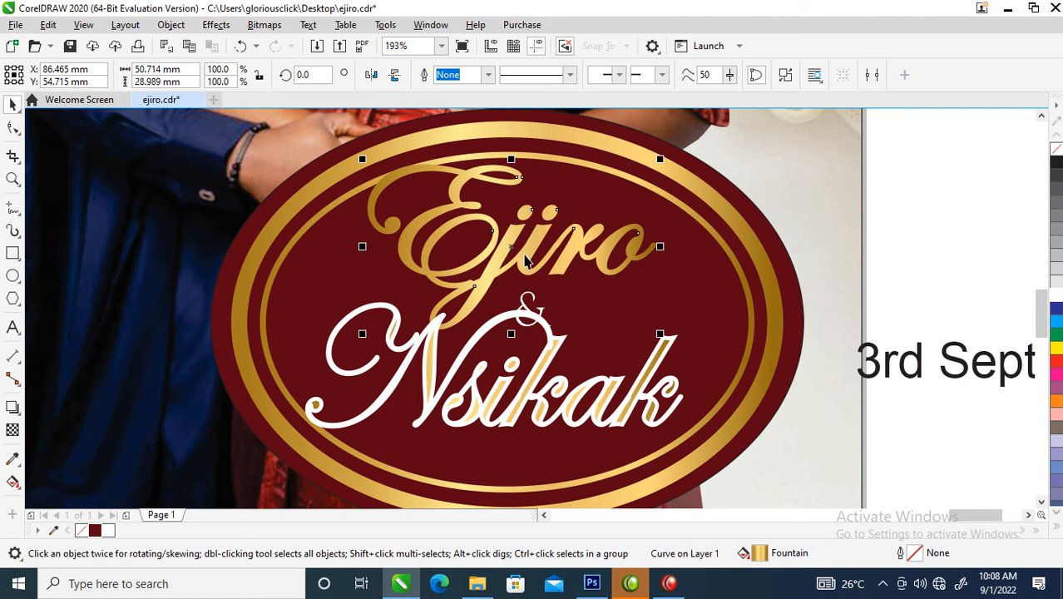
Weld the second name to its outline object to make one gold curve
click(549, 355)
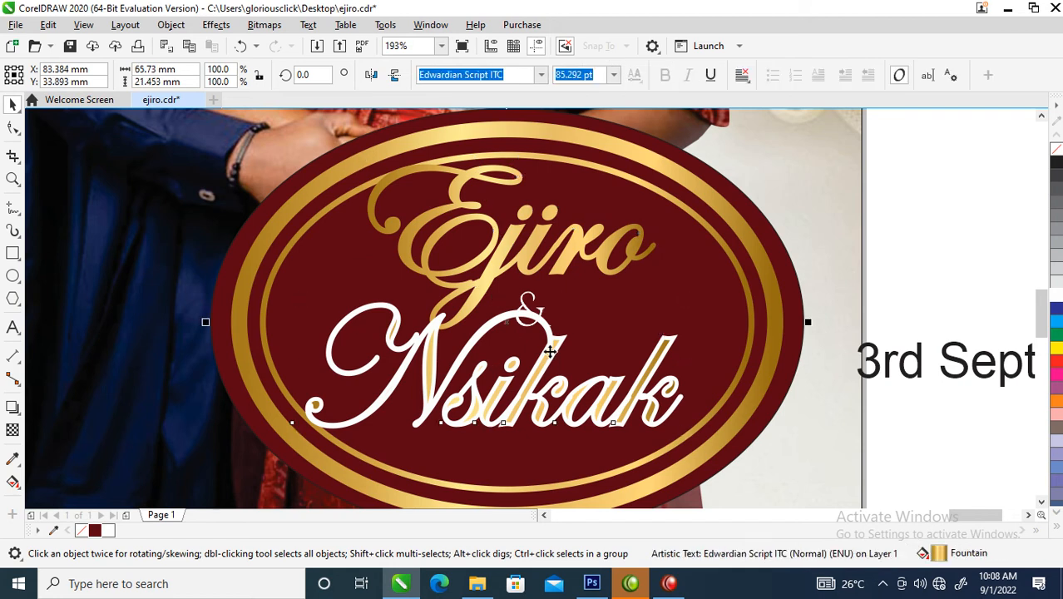
shift+click(301, 364)
drag(278, 292, 754, 485)
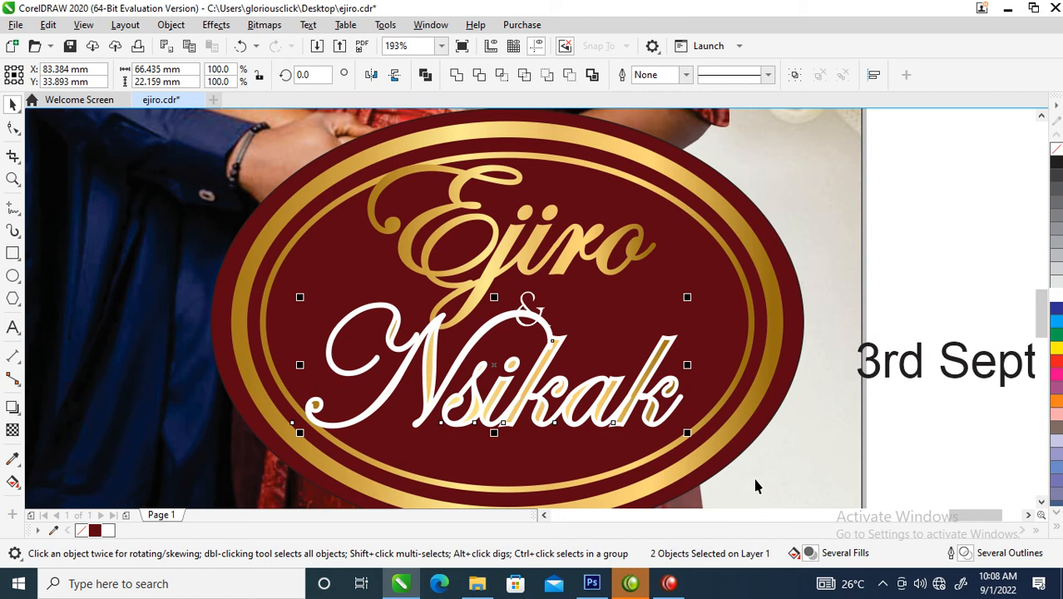
click(456, 75)
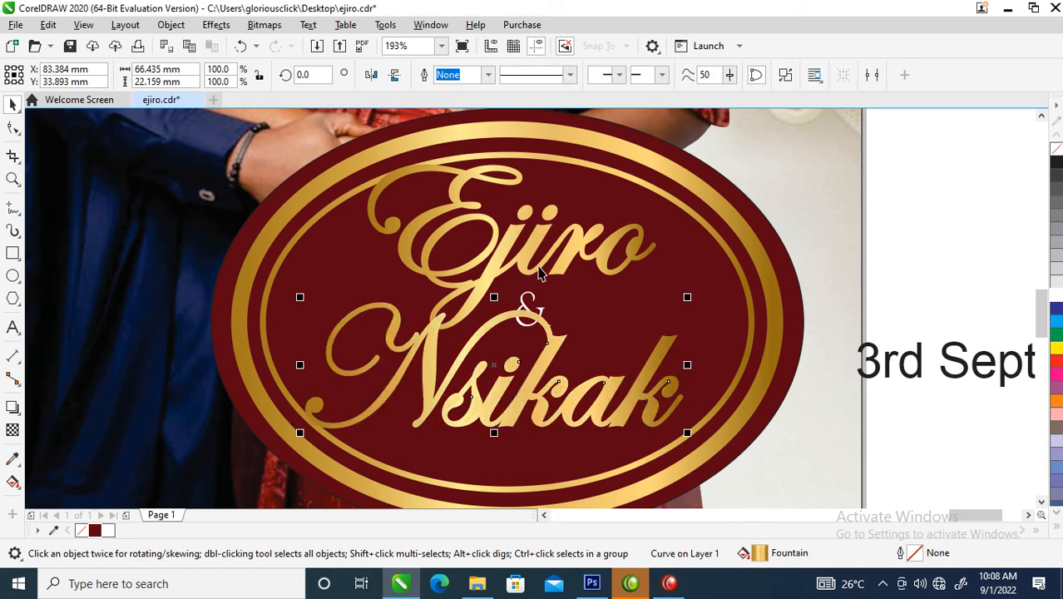
Draw a circle about 10.5 mm across around the ampersand and use it to trim the second name's overlapping swash
click(539, 312)
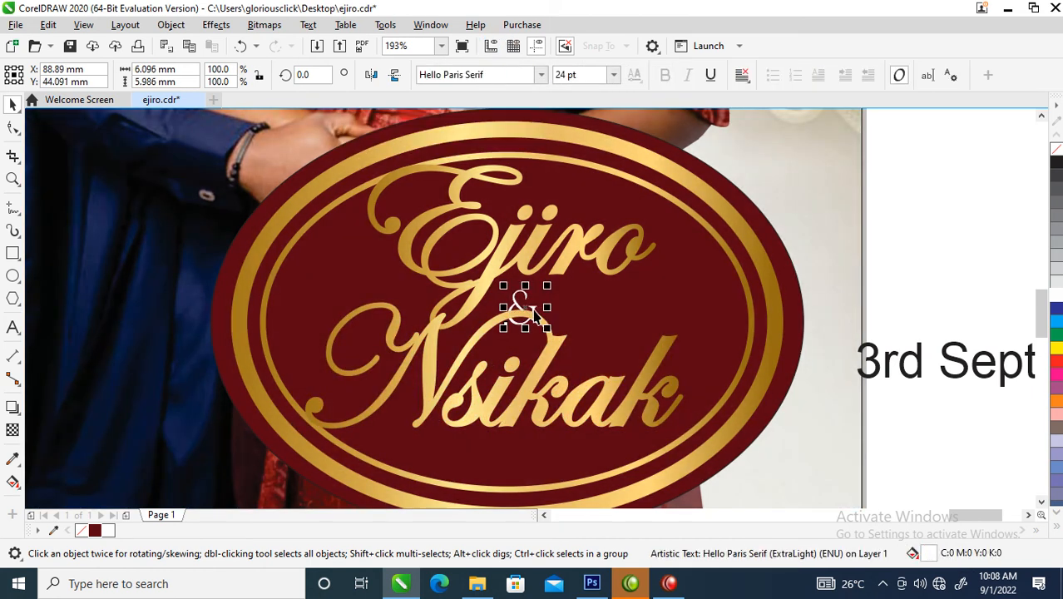
key(z)
drag(347, 210, 685, 416)
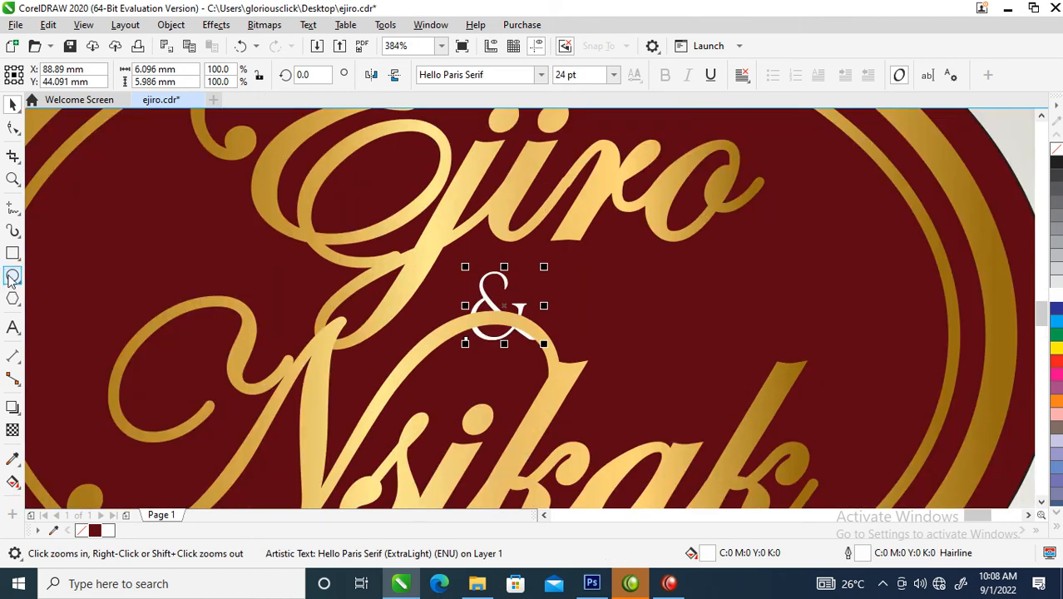
click(13, 277)
drag(455, 248, 576, 372)
shift+click(549, 371)
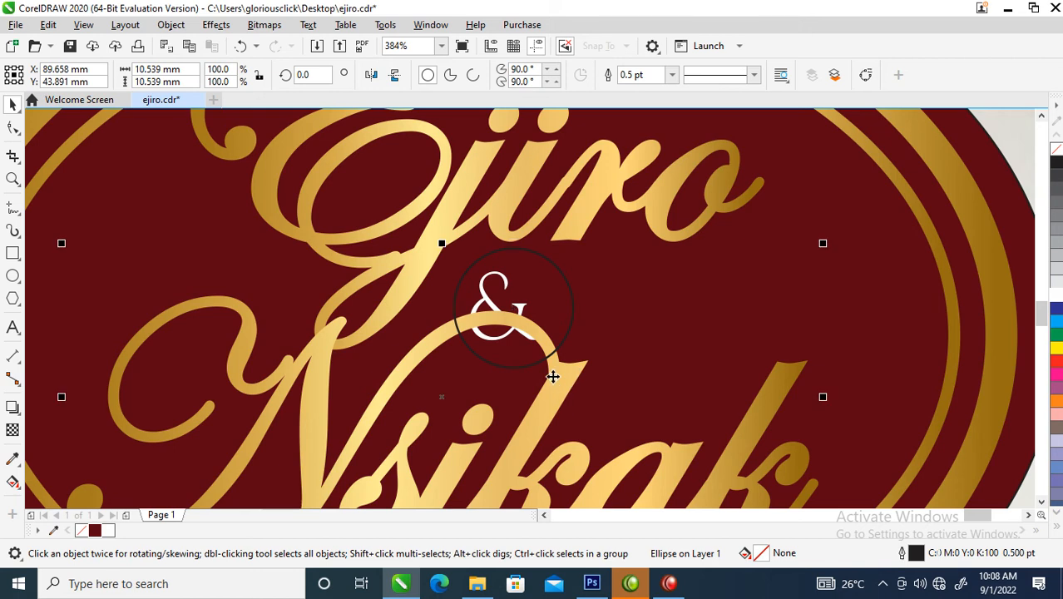
click(480, 76)
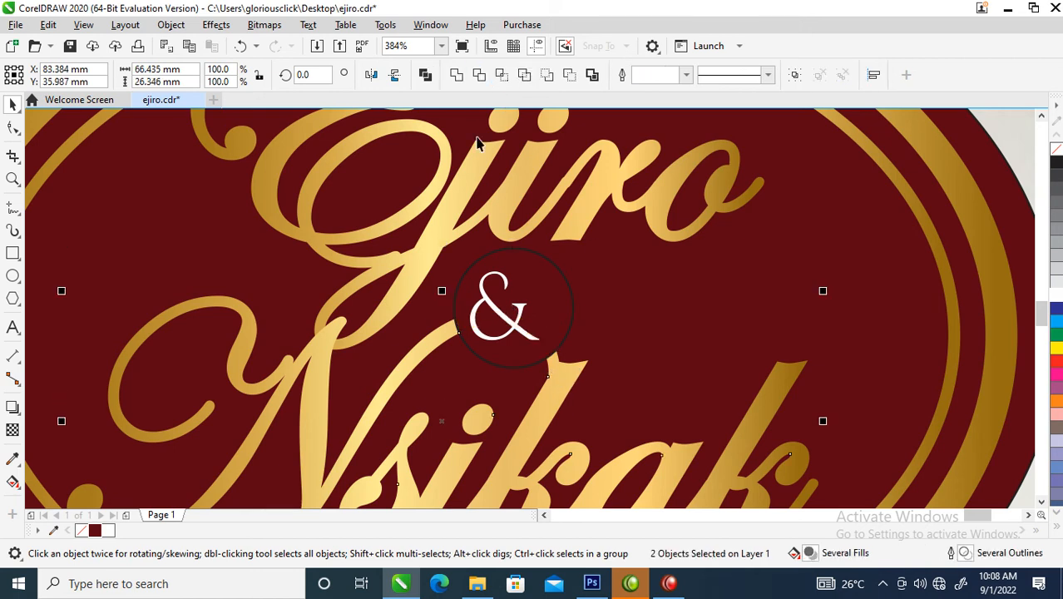
Delete the trimming circle and shift the ampersand slightly up and right into the gap between the names
click(536, 291)
key(Delete)
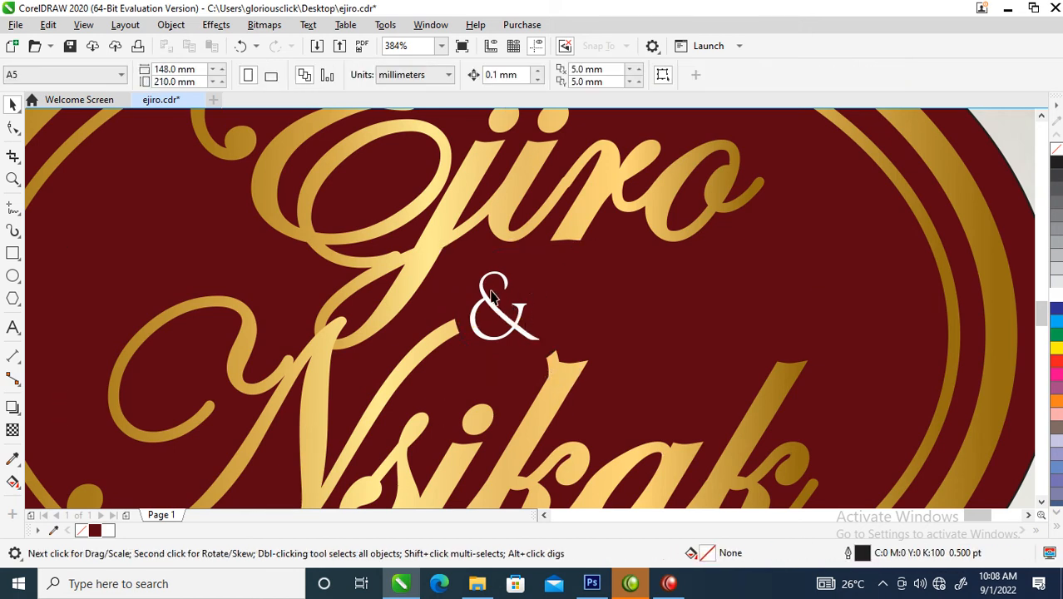
drag(535, 317, 550, 304)
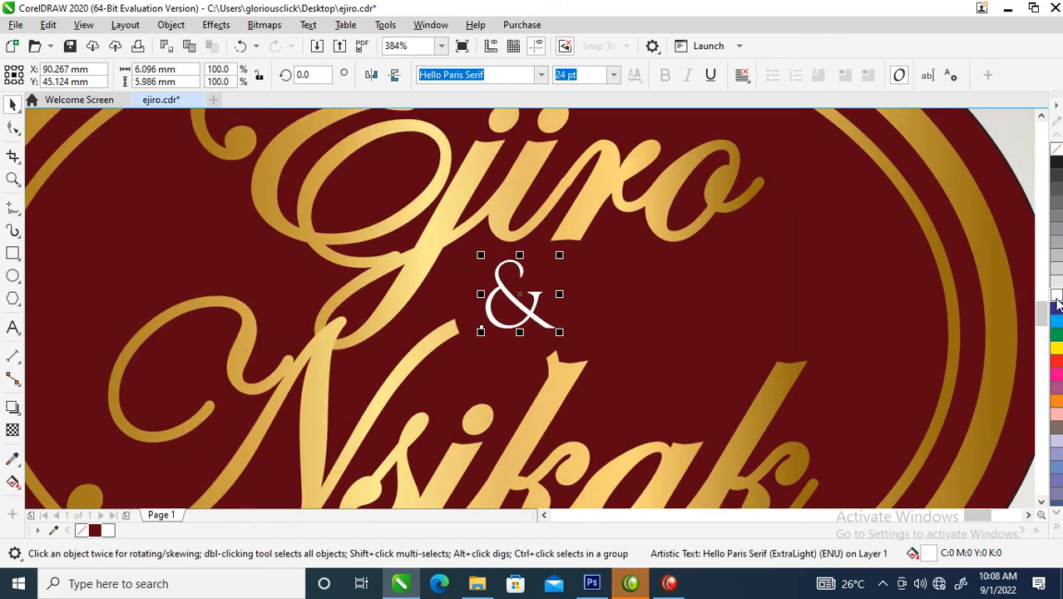
Scale the whole oval emblem with its names down to about 82 mm wide and position it in the cover's lower-right area
scroll(757, 315, down, 5)
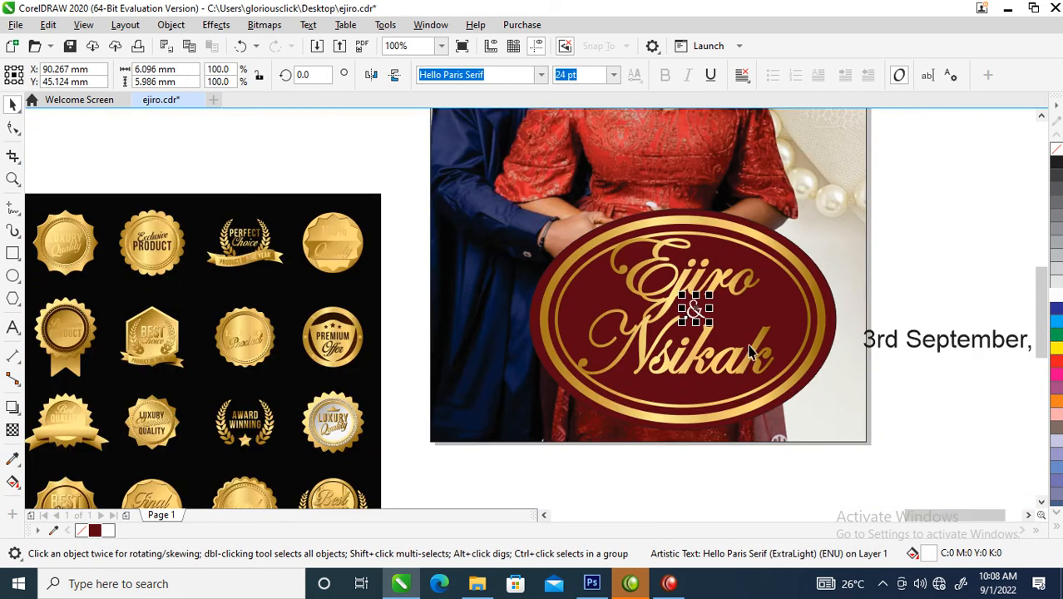
scroll(751, 353, down, 1)
drag(612, 238, 821, 404)
drag(791, 270, 774, 287)
drag(740, 341, 766, 343)
drag(800, 287, 808, 284)
drag(757, 341, 774, 362)
key(z)
drag(570, 249, 982, 443)
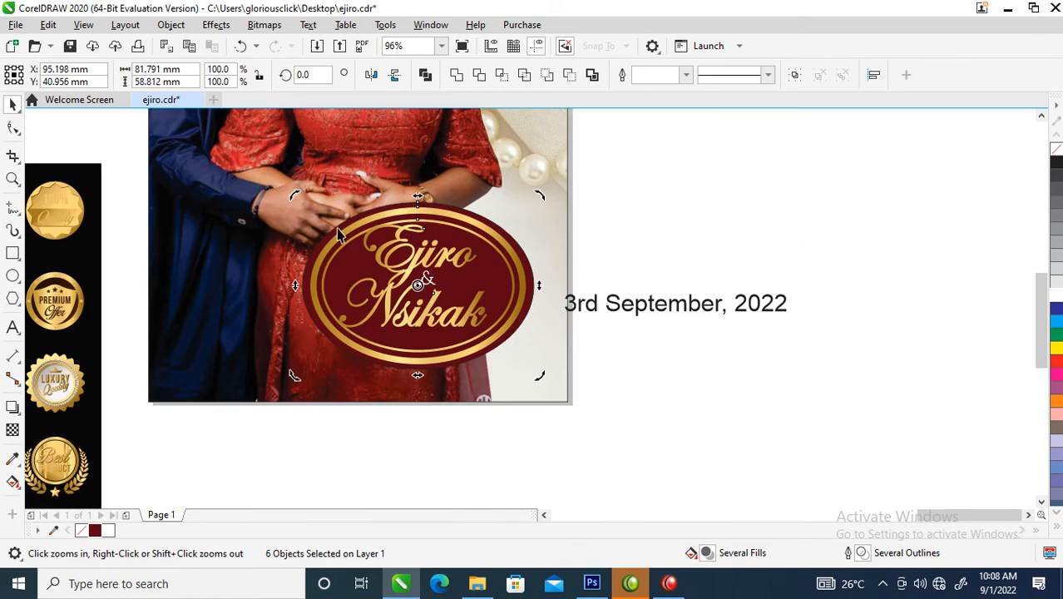
Shrink the two names and the ampersand slightly inside the oval, leaving room beneath them
click(493, 330)
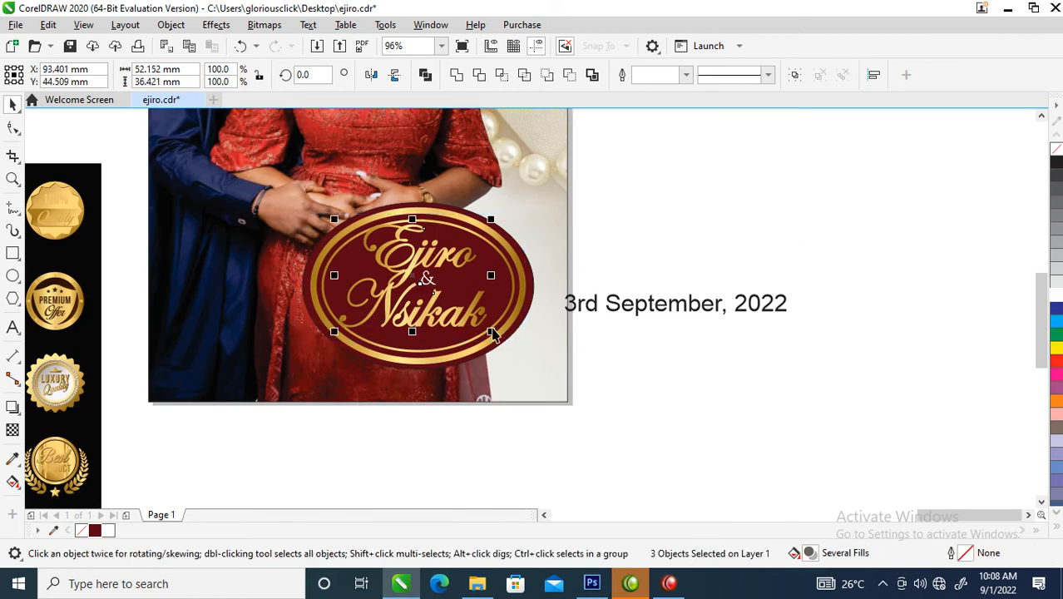
drag(493, 329, 479, 321)
click(431, 257)
click(431, 258)
key(F10)
key(space)
Place the date text below the names in the oval, fill it white and scale it down to about 11.5 pt
drag(643, 315, 418, 338)
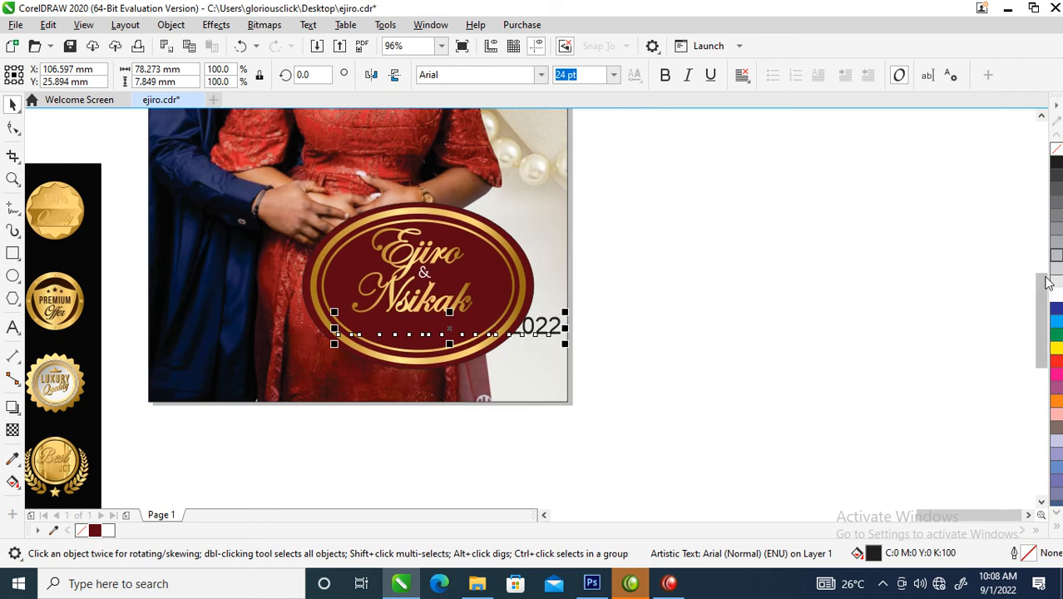
click(1056, 297)
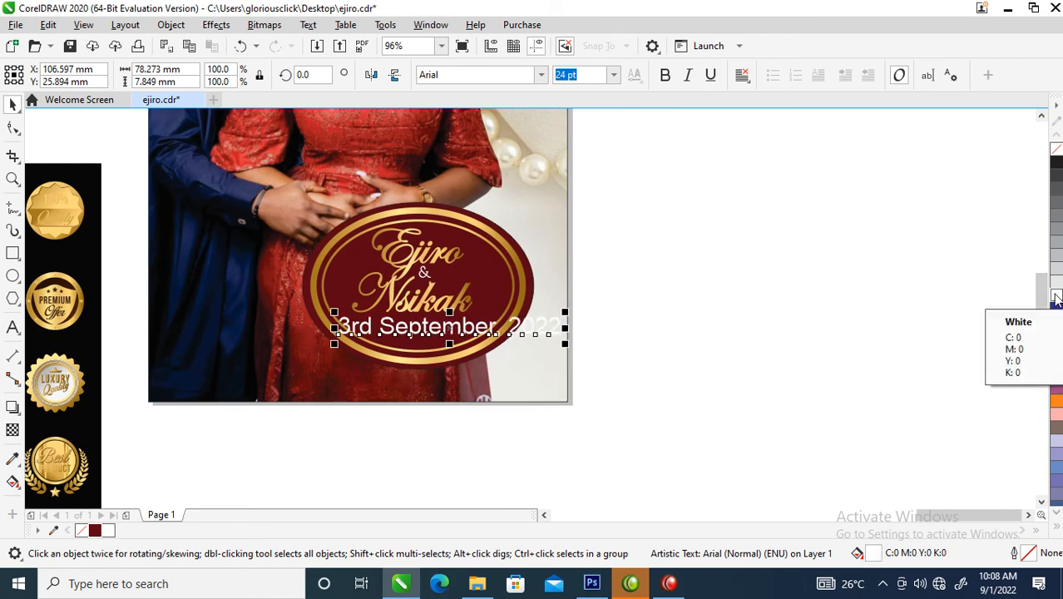
drag(560, 310, 466, 327)
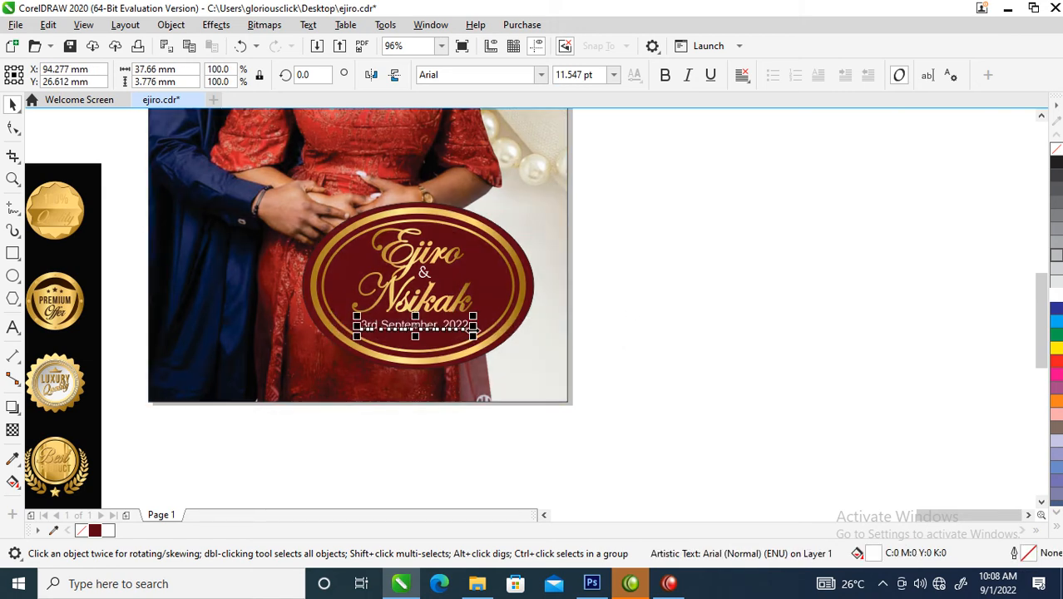
Set the date text in Trajan Pro and scale it down to fit centred beneath the names in the oval
click(540, 75)
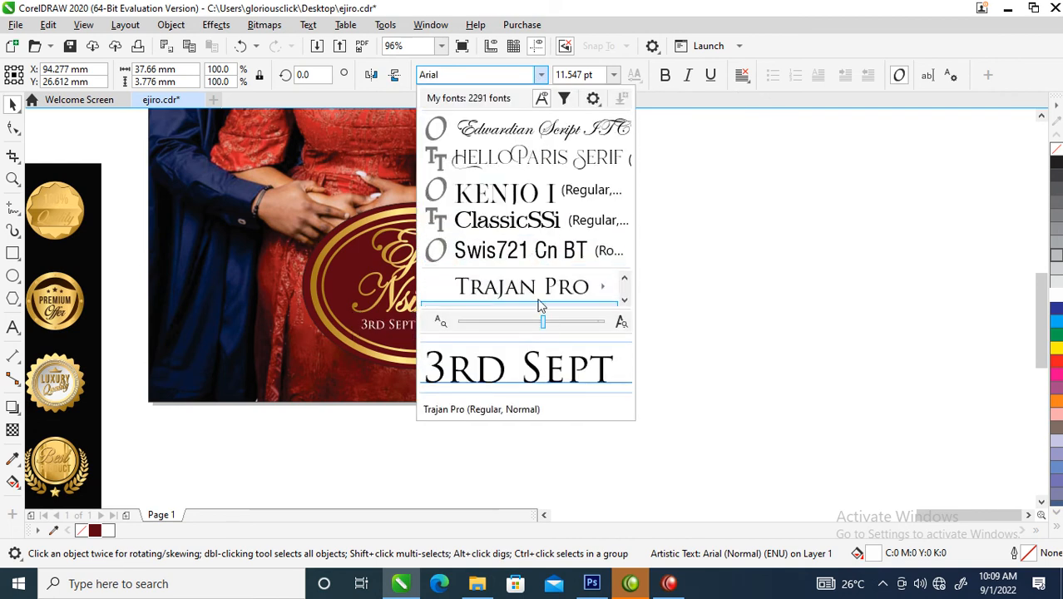
key(Return)
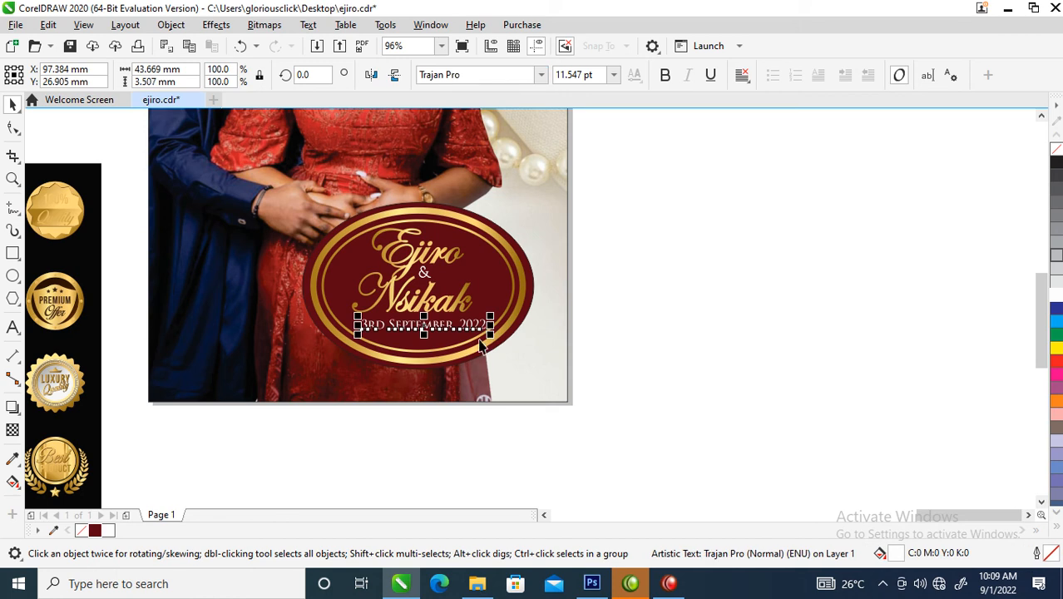
mouse_move(472, 330)
mouse_down()
mouse_move(469, 339)
mouse_move(488, 336)
mouse_up()
shift+click(493, 288)
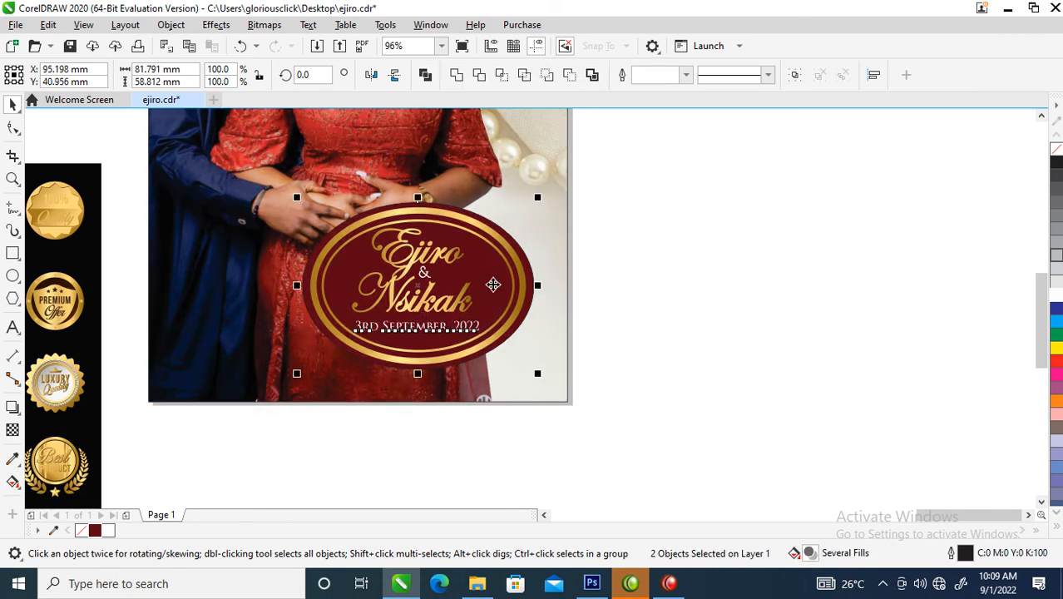
Move the black sheet of gold badges to the empty area right of the page
scroll(482, 293, down, 5)
key(z)
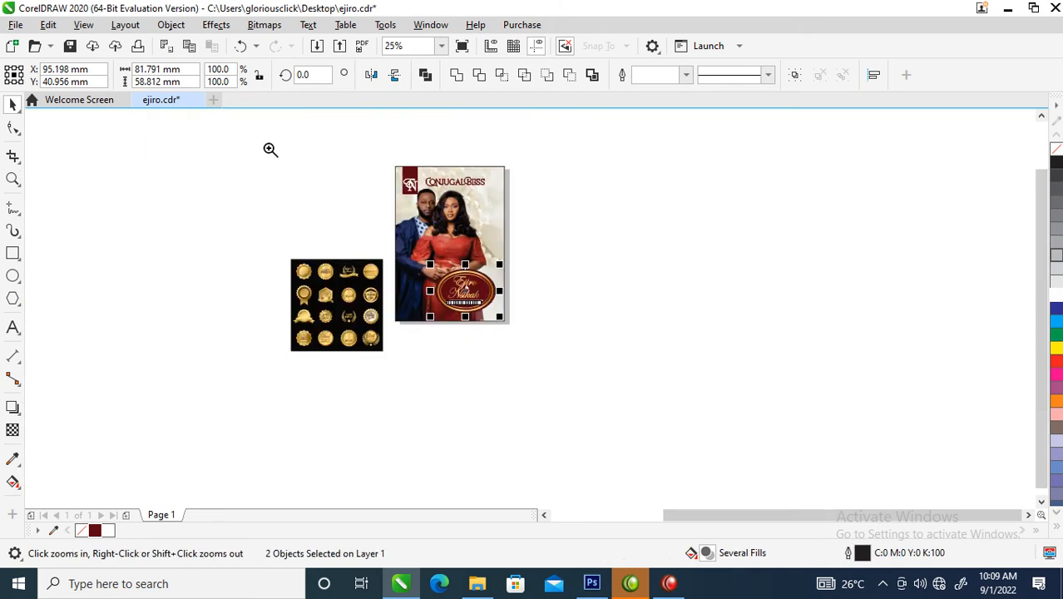
scroll(556, 313, up, 2)
drag(284, 285, 533, 491)
drag(503, 404, 986, 304)
Create a mirrored copy of the cover's PowerClip background directly against the page's left edge
click(702, 190)
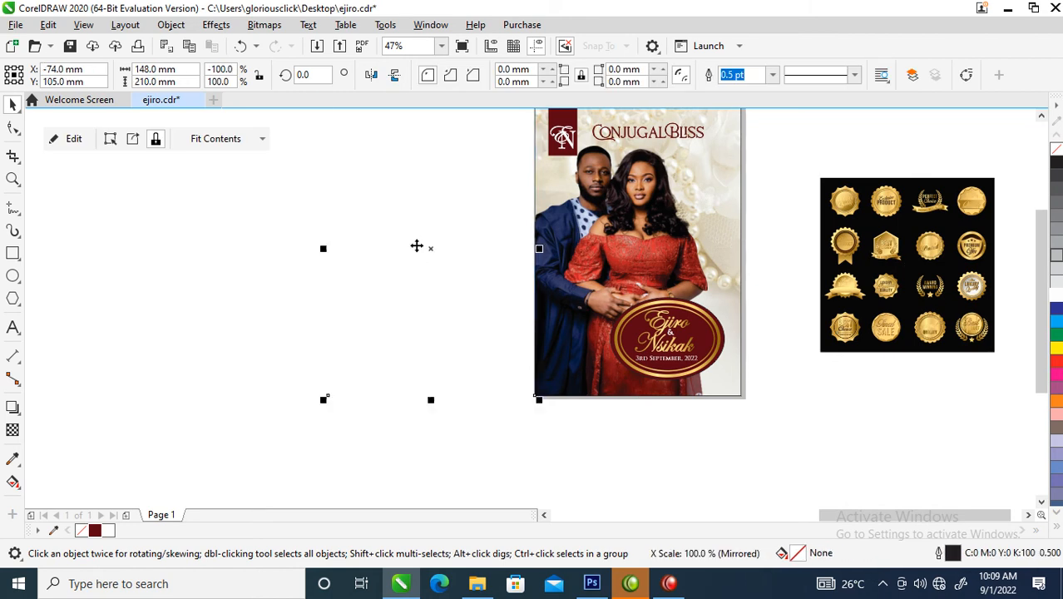
right_click(416, 252)
click(214, 209)
scroll(393, 195, down, 2)
key(z)
drag(340, 159, 768, 332)
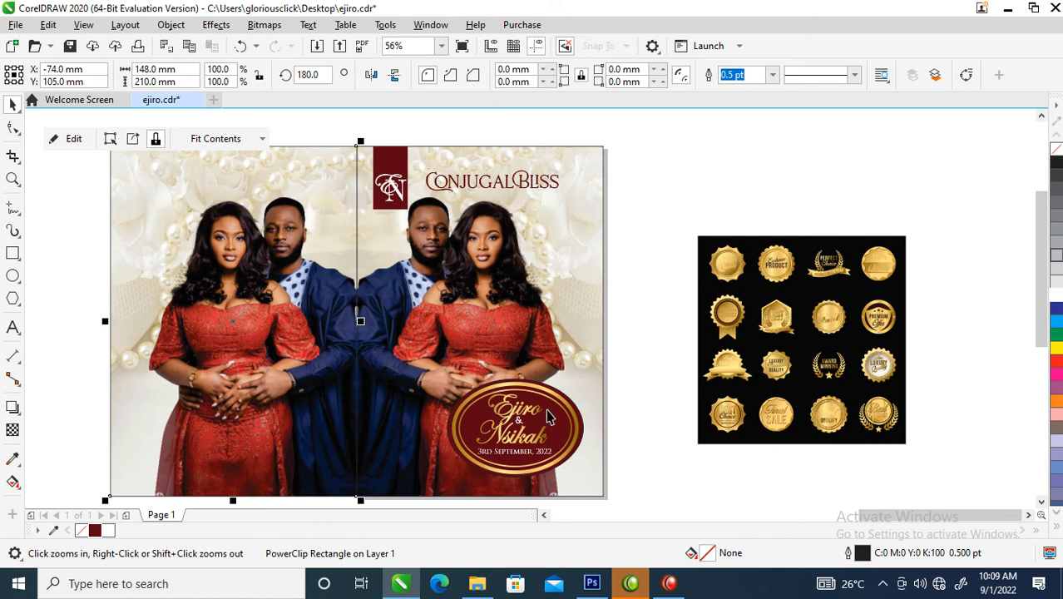
Fill the mirrored panel with the dark red C36 M99 Y87 K56, then extract its contents and delete them
click(234, 263)
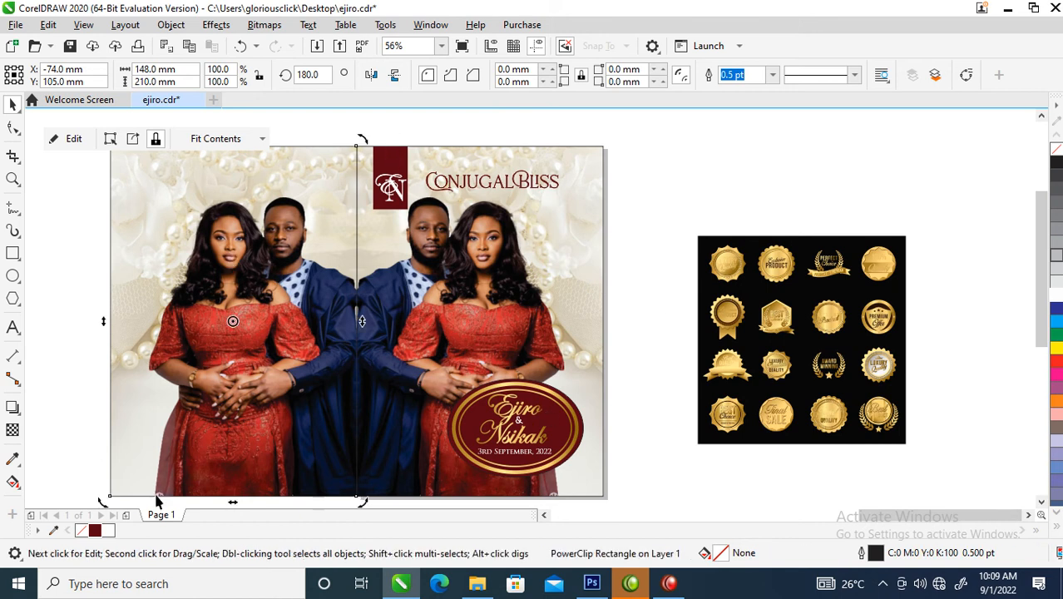
click(97, 530)
right_click(253, 274)
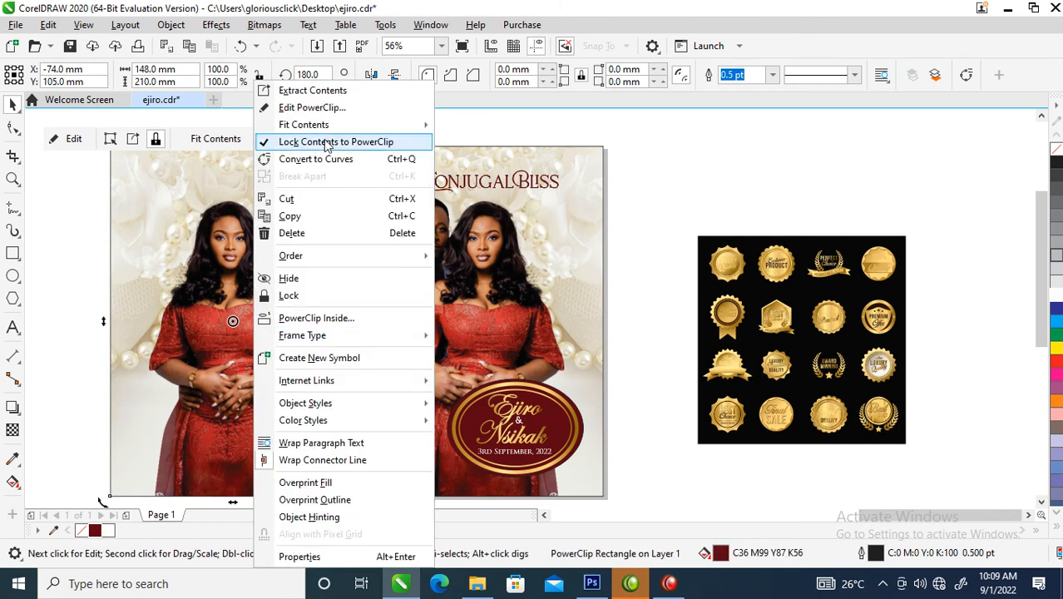
click(317, 90)
key(Delete)
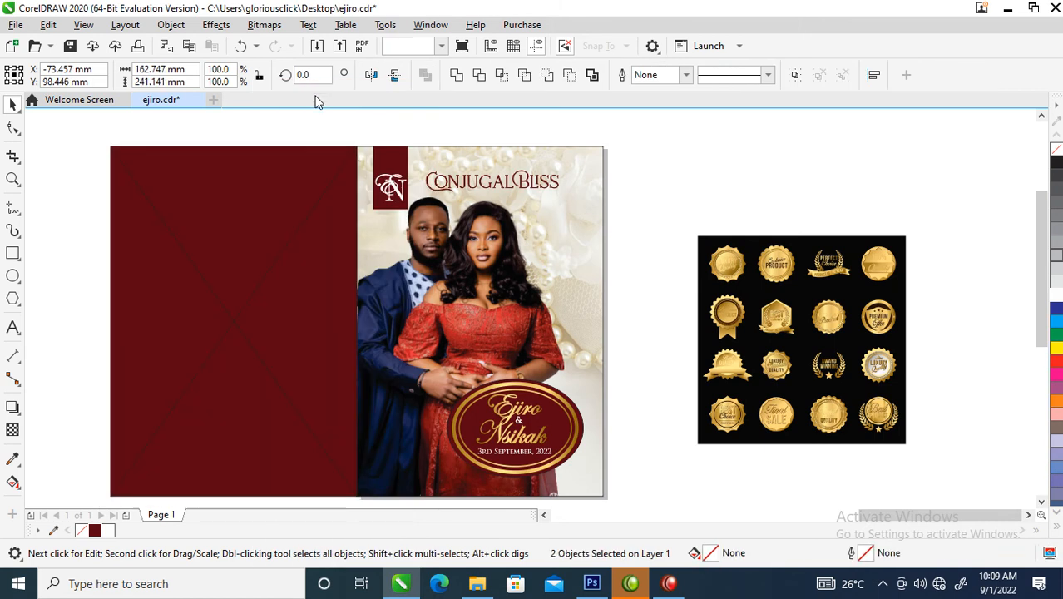
Remove the empty PowerClip frame from the dark red panel so it is a plain rectangle
right_click(208, 251)
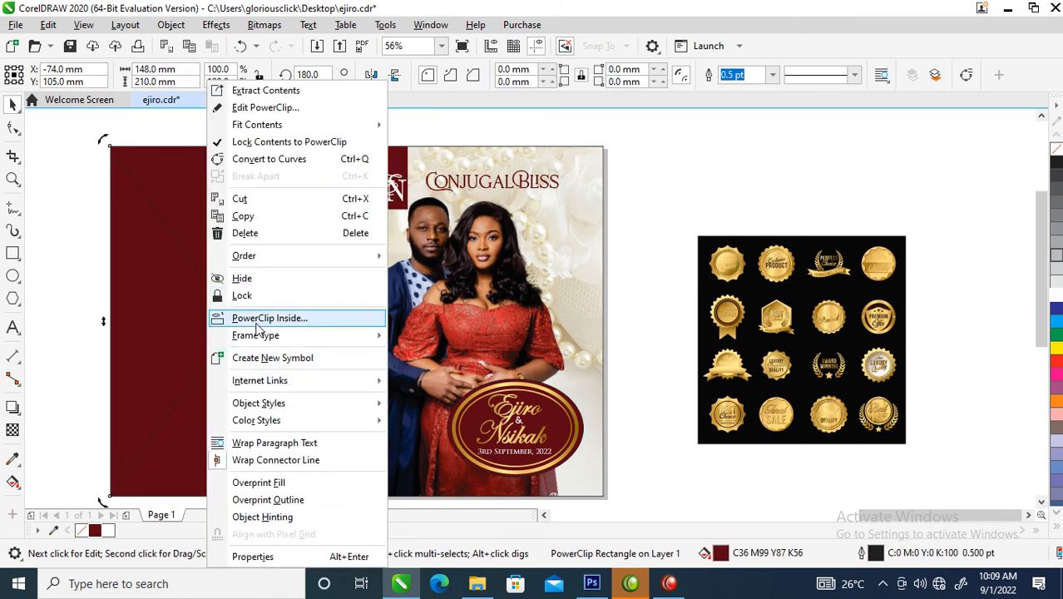
mouse_move(266, 338)
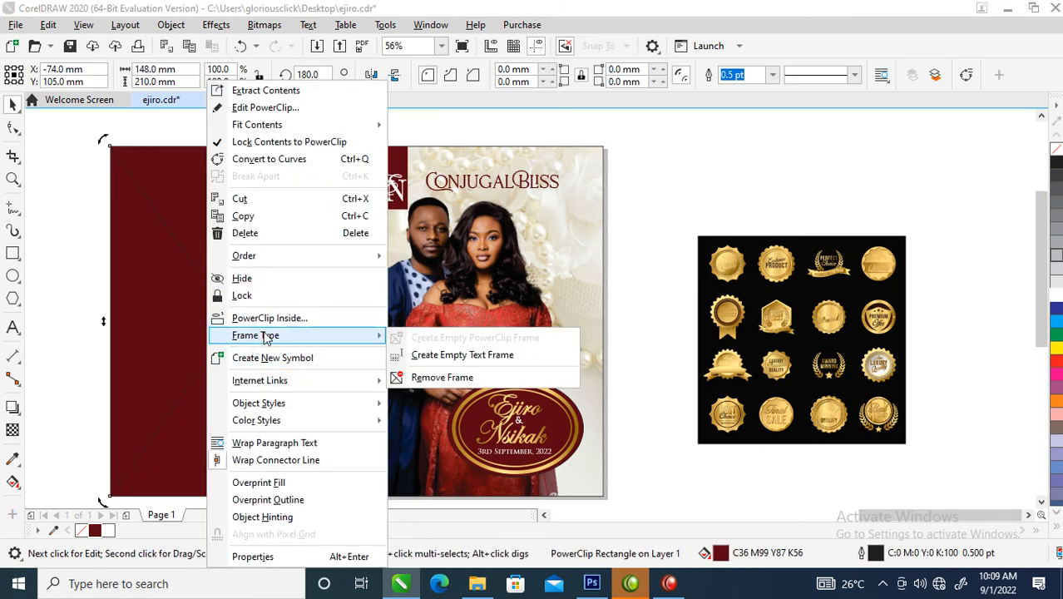
click(424, 377)
Place an enlarged copy of the gold Award Winning laurel badge on the lower half of the dark red panel
scroll(424, 378, down, 3)
drag(71, 234, 599, 414)
drag(434, 251, 948, 453)
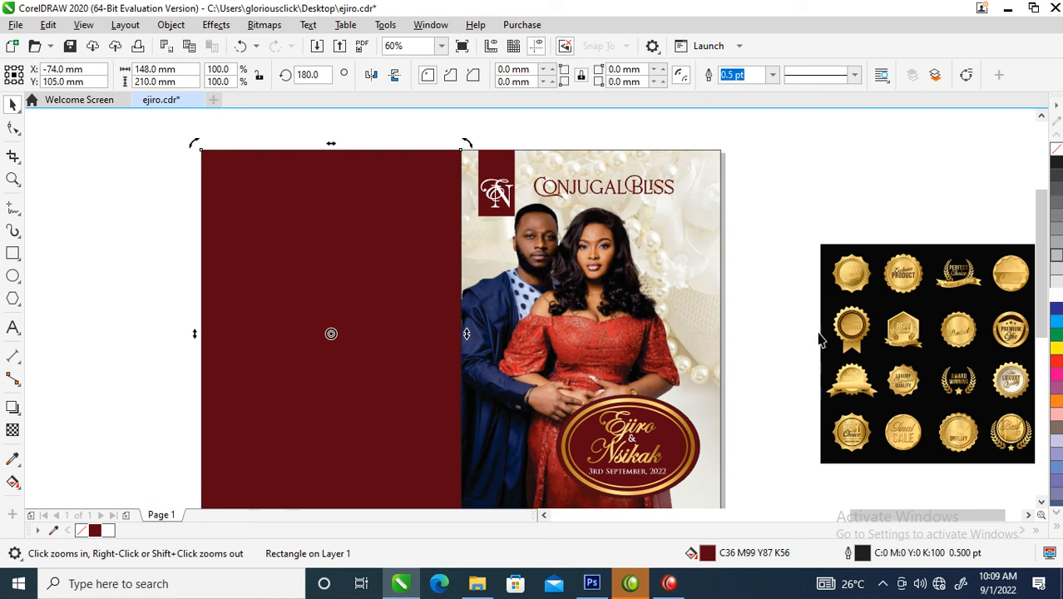
drag(815, 228, 881, 296)
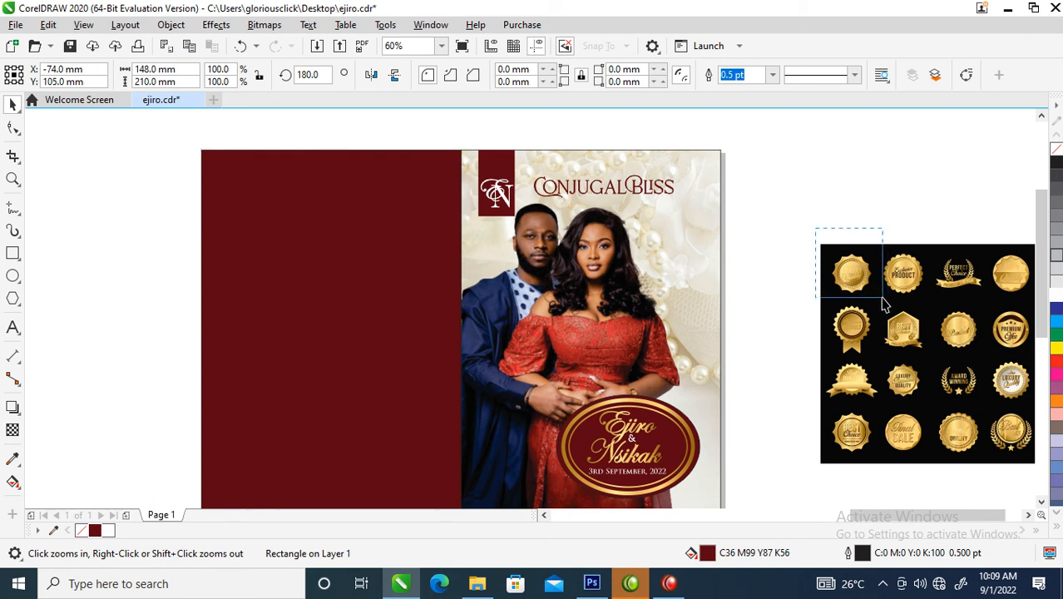
key(space)
click(848, 283)
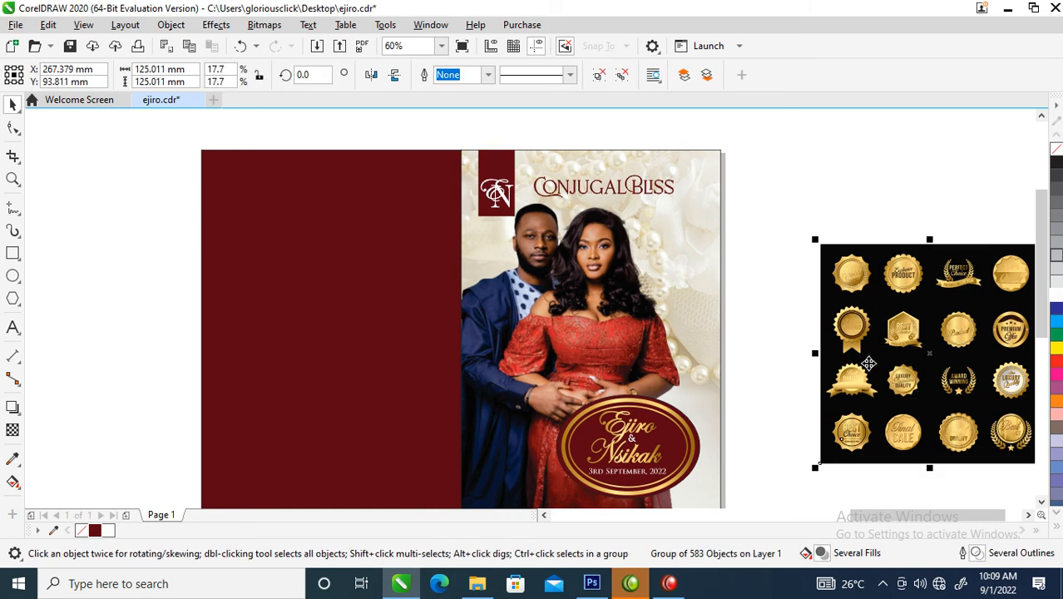
drag(778, 217, 915, 283)
drag(924, 363, 438, 369)
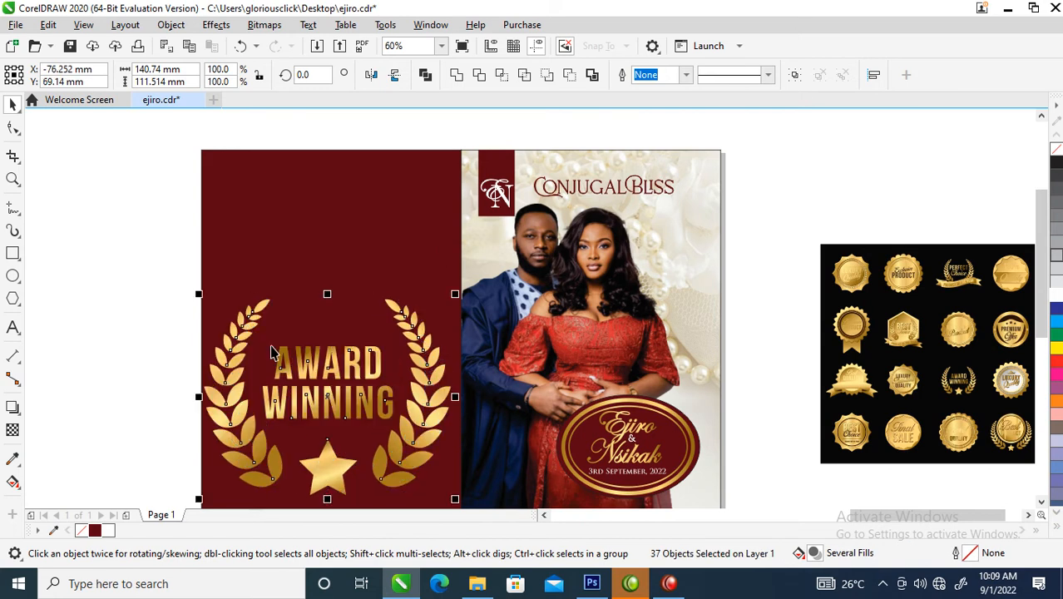
Delete the AWARD WINNING lettering from the enlarged badge and group the remaining laurels and star
drag(257, 341, 398, 424)
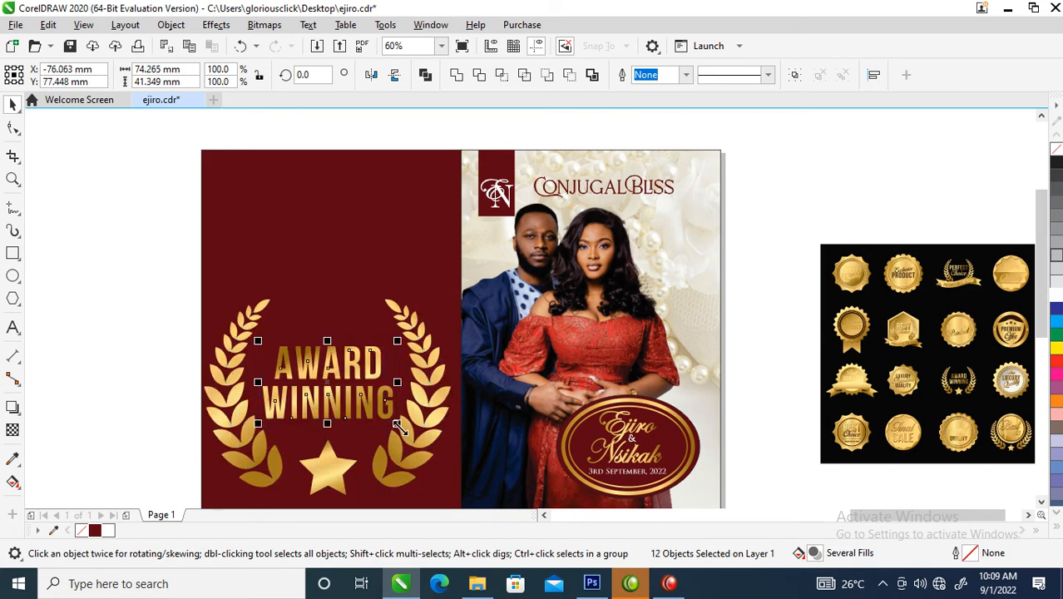
key(Delete)
drag(143, 270, 449, 468)
key(ctrl+g)
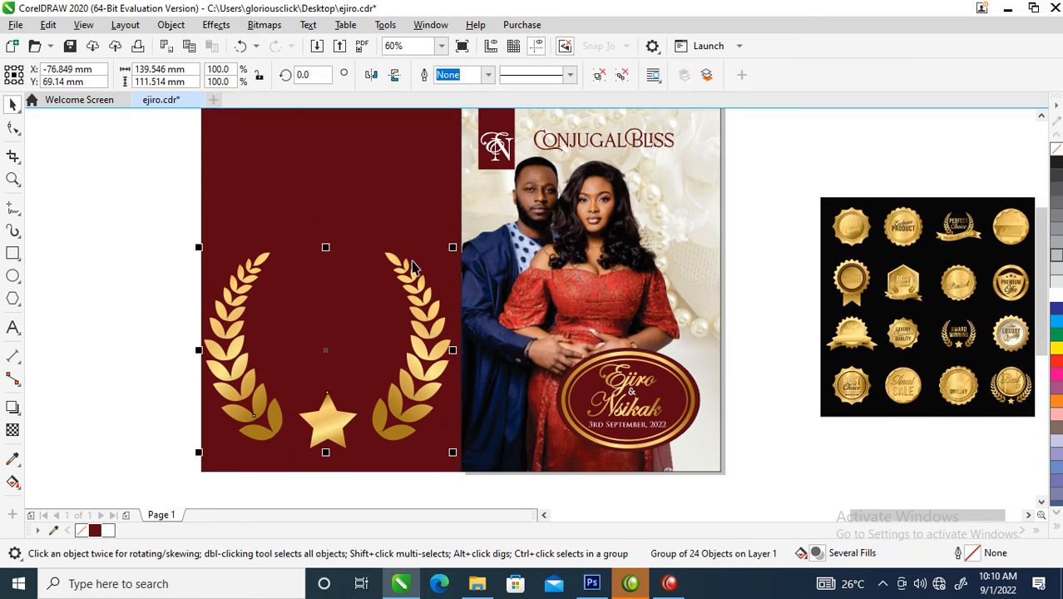
Centre the laurel group horizontally on the dark red panel and scale it down to about 123 by 98 mm
shift+click(386, 222)
key(c)
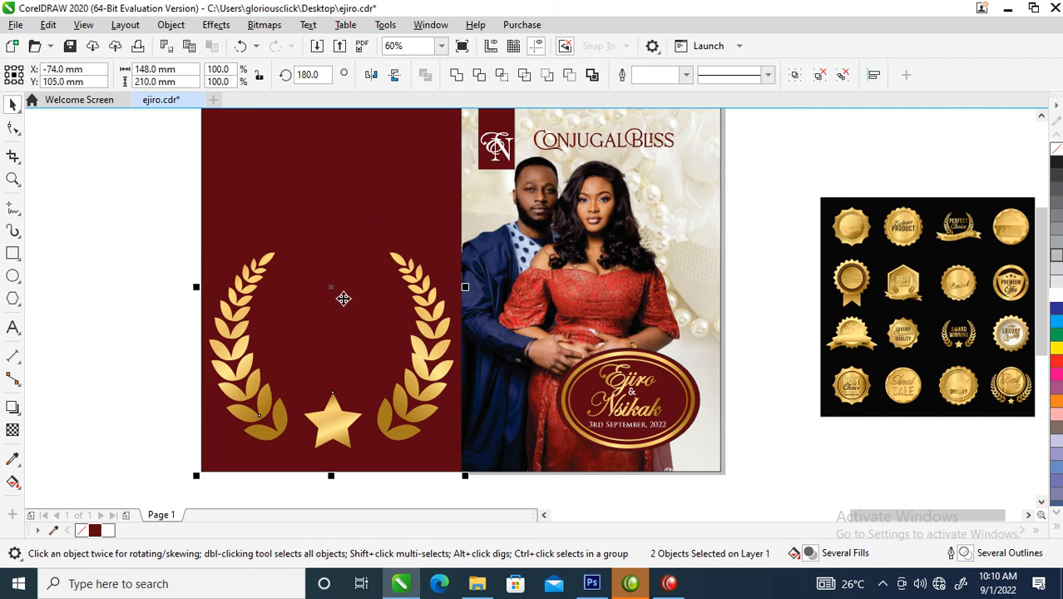
click(114, 248)
click(443, 333)
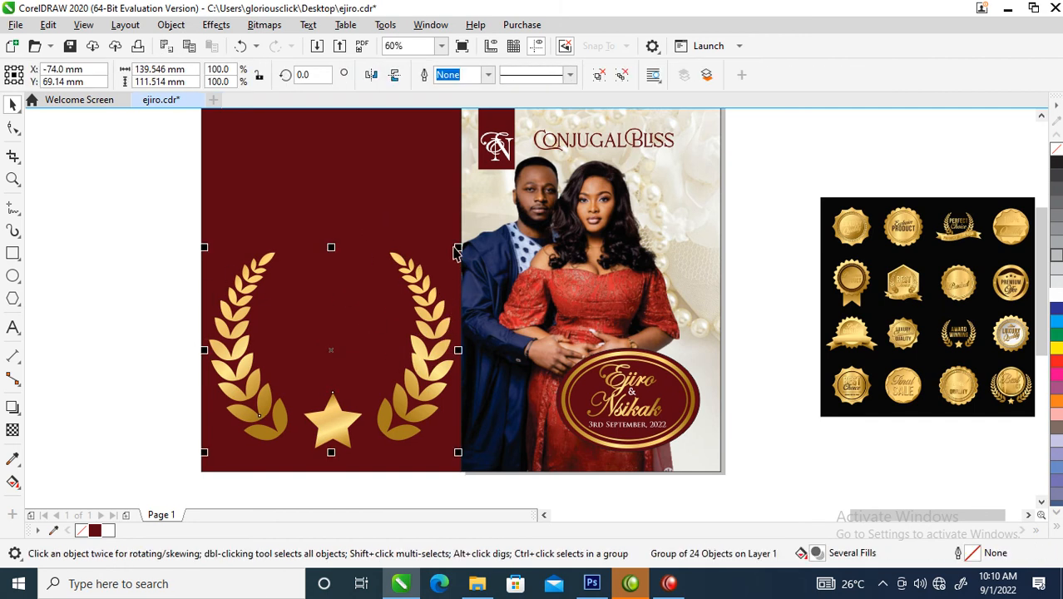
click(460, 241)
click(426, 296)
drag(459, 248, 456, 265)
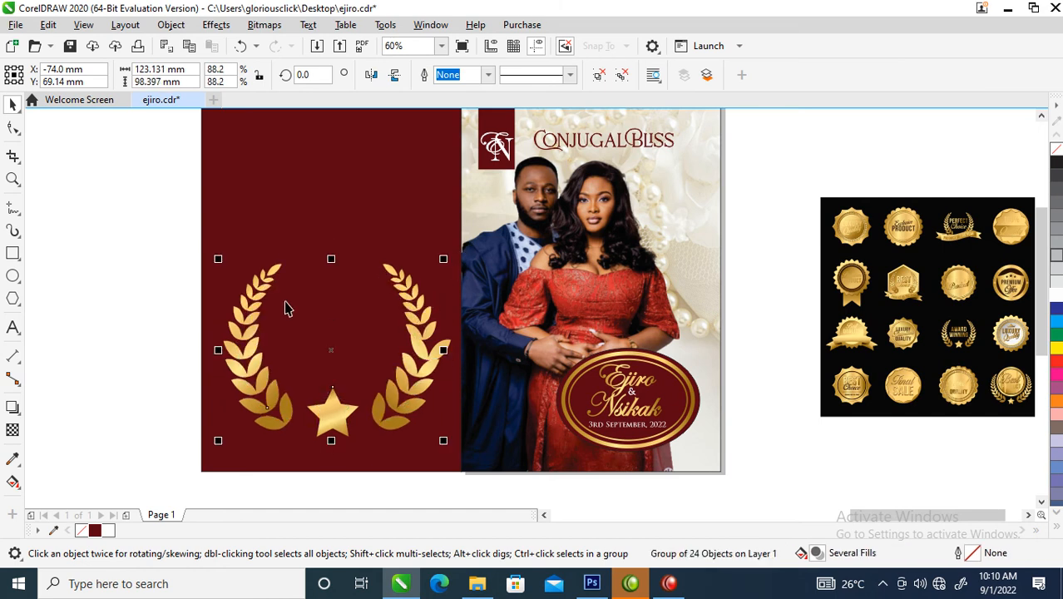
Draw a white rectangle about 35 by 40 mm on the panel and add a smaller concentric copy with the panel's dark red properties
click(12, 253)
drag(281, 232, 347, 306)
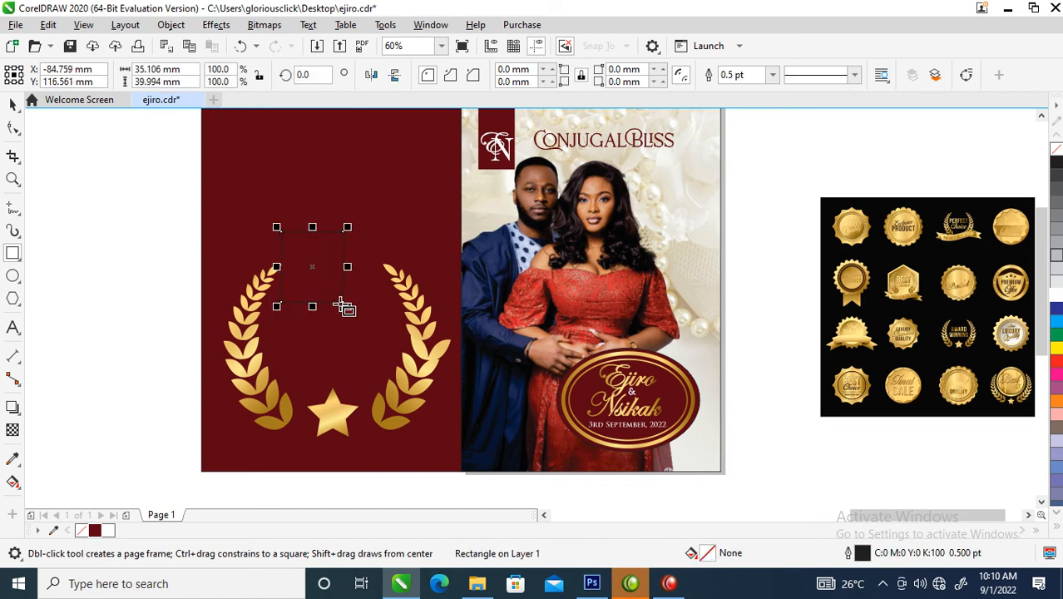
click(1056, 298)
key(space)
drag(352, 227, 357, 232)
drag(322, 149, 311, 261)
click(392, 343)
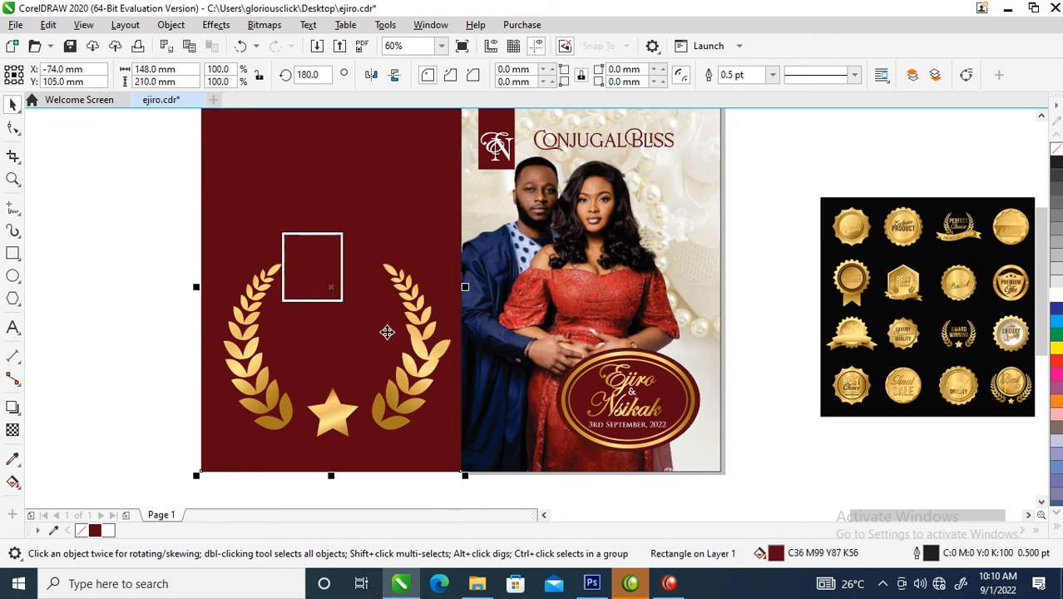
Add a smaller concentric rectangle inside the dark red one and copy the names oval's gold fountain fill onto it
click(332, 247)
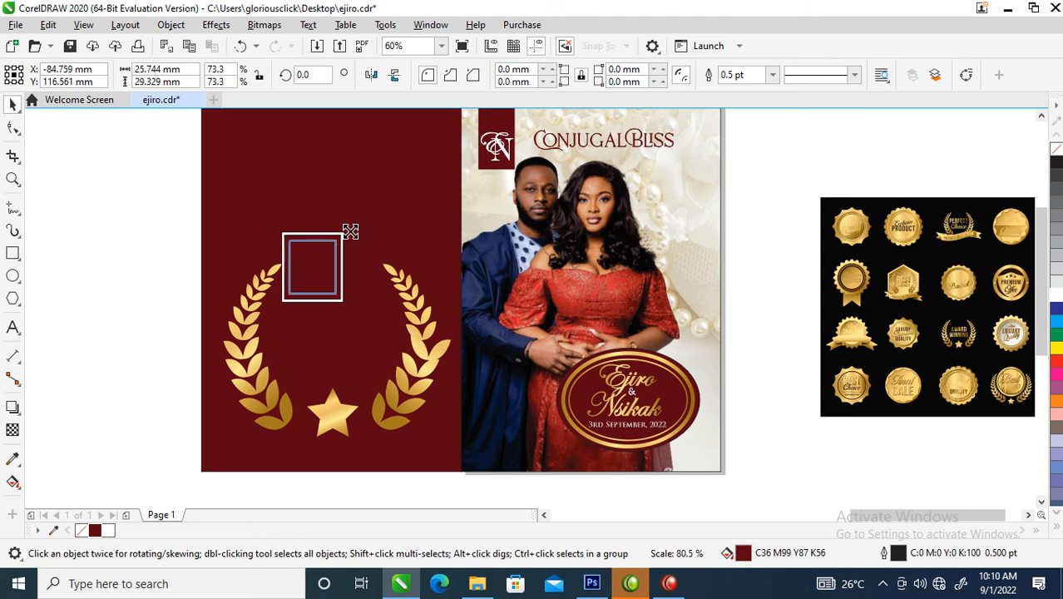
right_click(351, 237)
click(306, 263)
click(311, 266)
drag(617, 357, 305, 258)
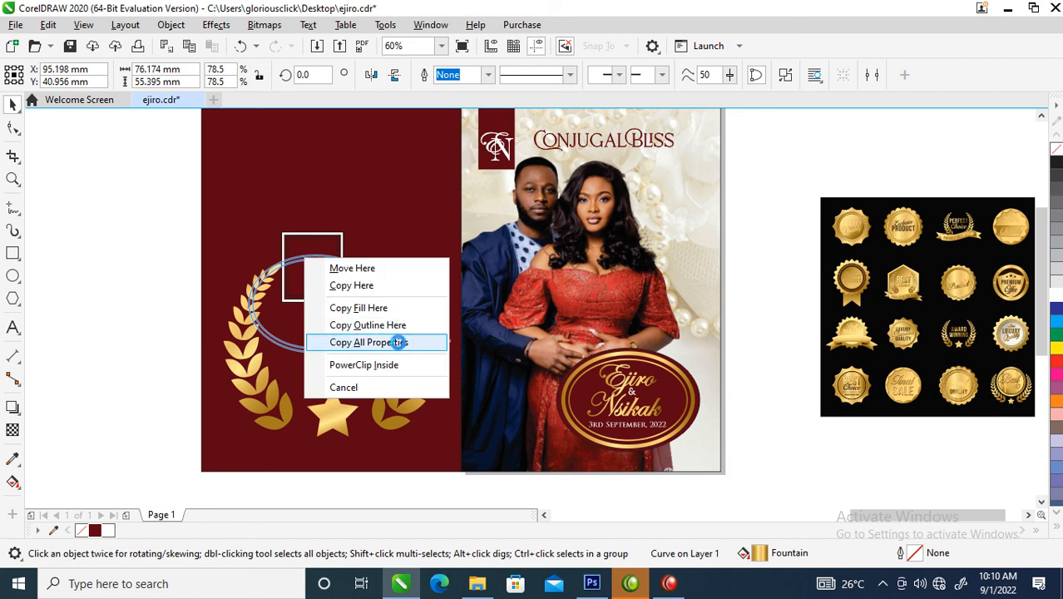
click(403, 343)
Add a slightly smaller concentric copy inside the gold rectangle and fill it white, leaving a thin gold border
key(z)
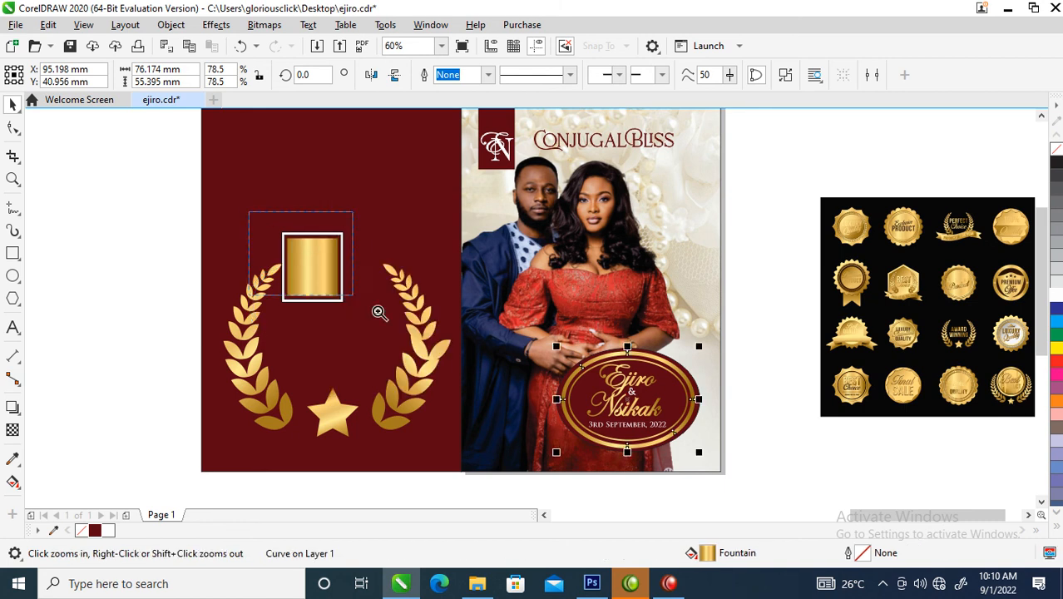
drag(258, 212, 400, 317)
key(space)
click(521, 236)
drag(557, 198, 559, 213)
right_click(559, 213)
click(456, 283)
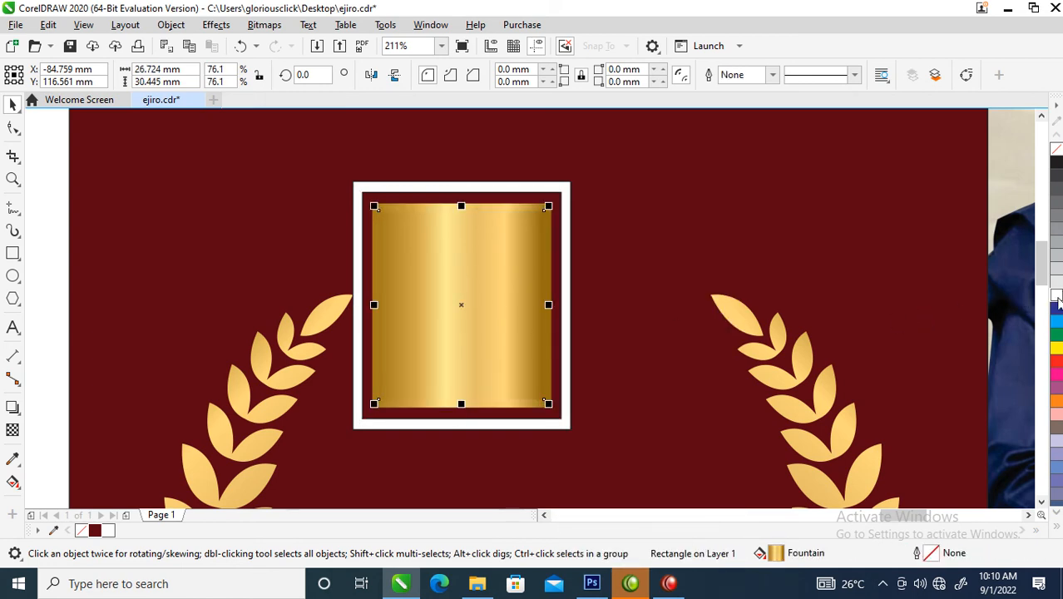
click(1056, 298)
Duplicate the nested photo frame beside the original and move both frames up near the dark red panel's upper edge
scroll(559, 348, down, 4)
drag(480, 268, 595, 390)
drag(551, 342, 584, 407)
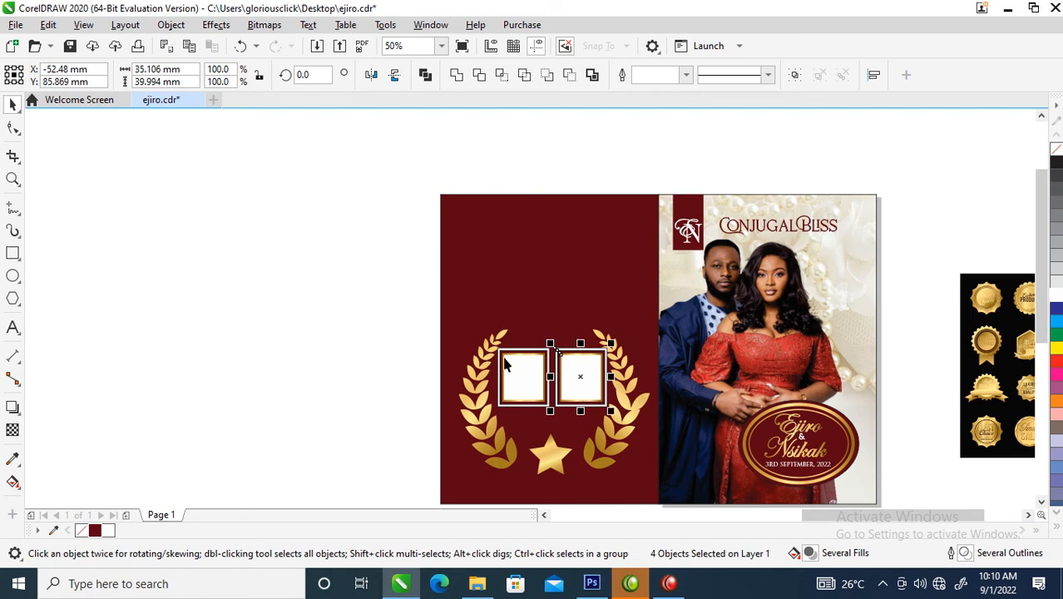
click(635, 406)
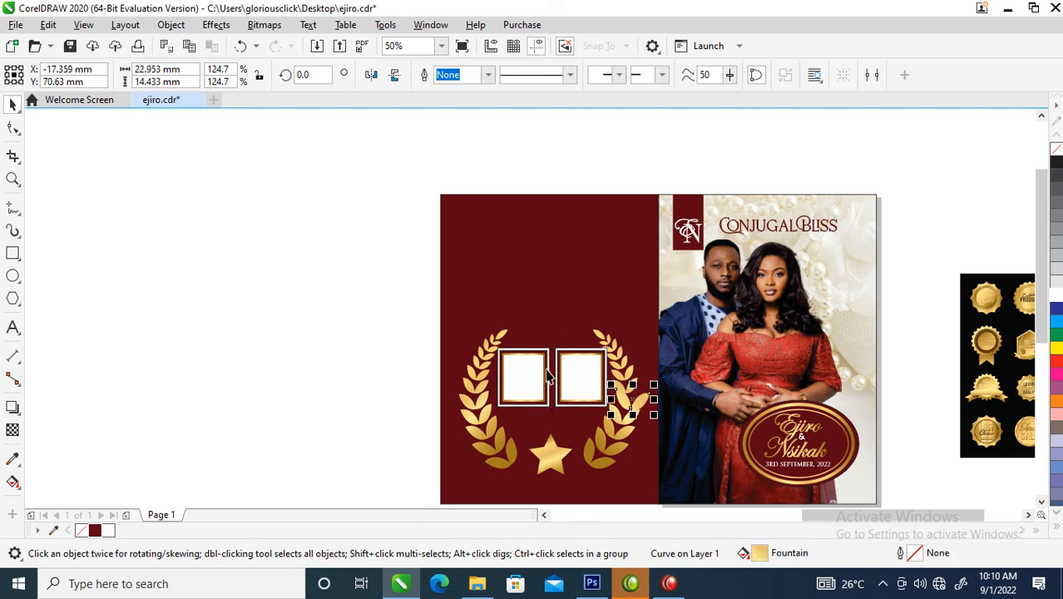
drag(496, 321, 615, 422)
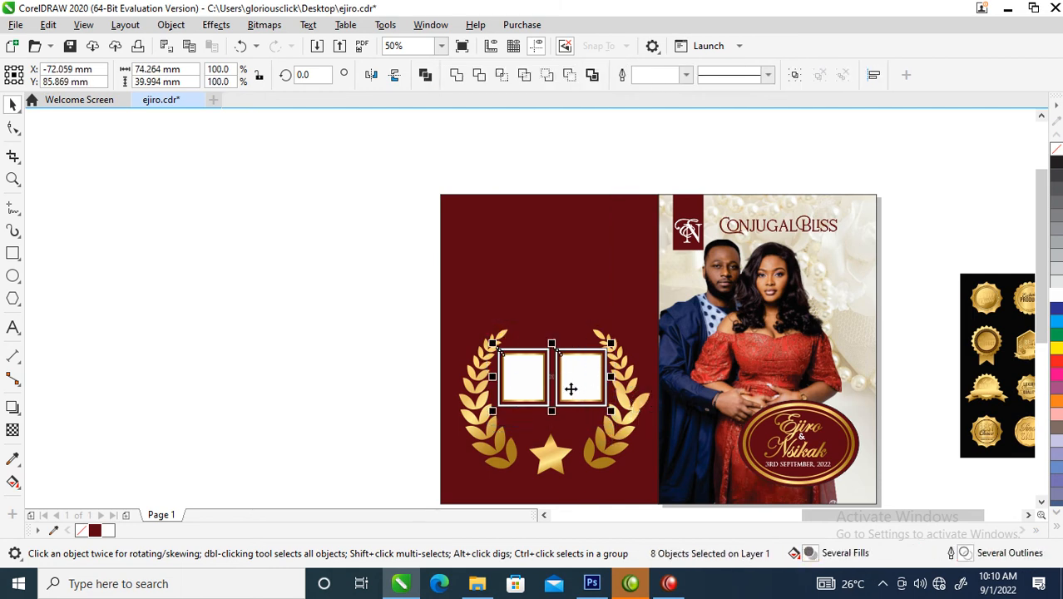
drag(547, 251, 547, 251)
Ungroup the laurel badge and delete its right-hand branch
drag(547, 309, 657, 486)
click(607, 415)
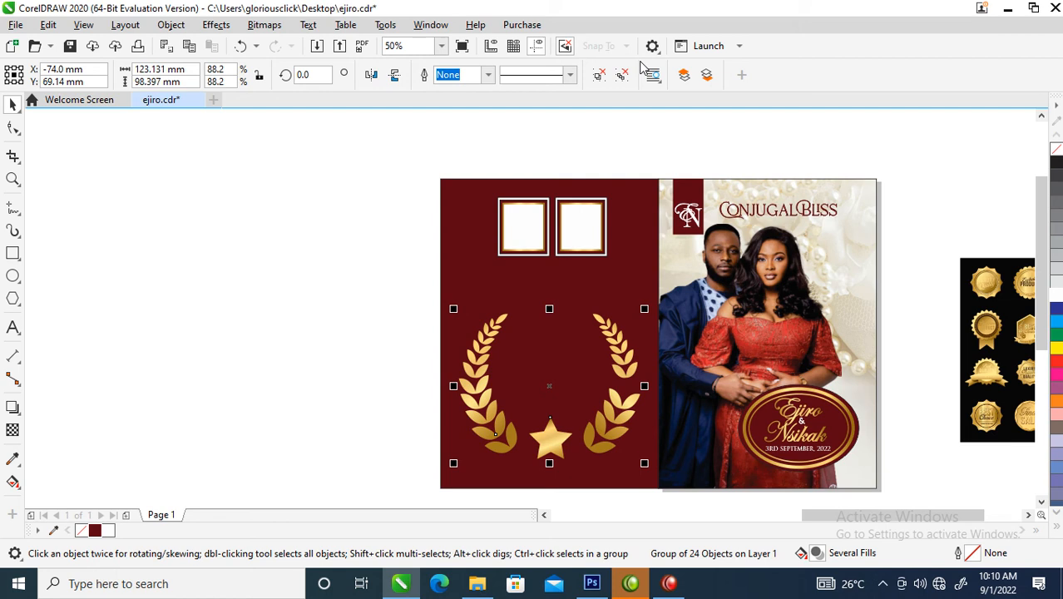
click(598, 75)
drag(556, 295, 659, 467)
key(Delete)
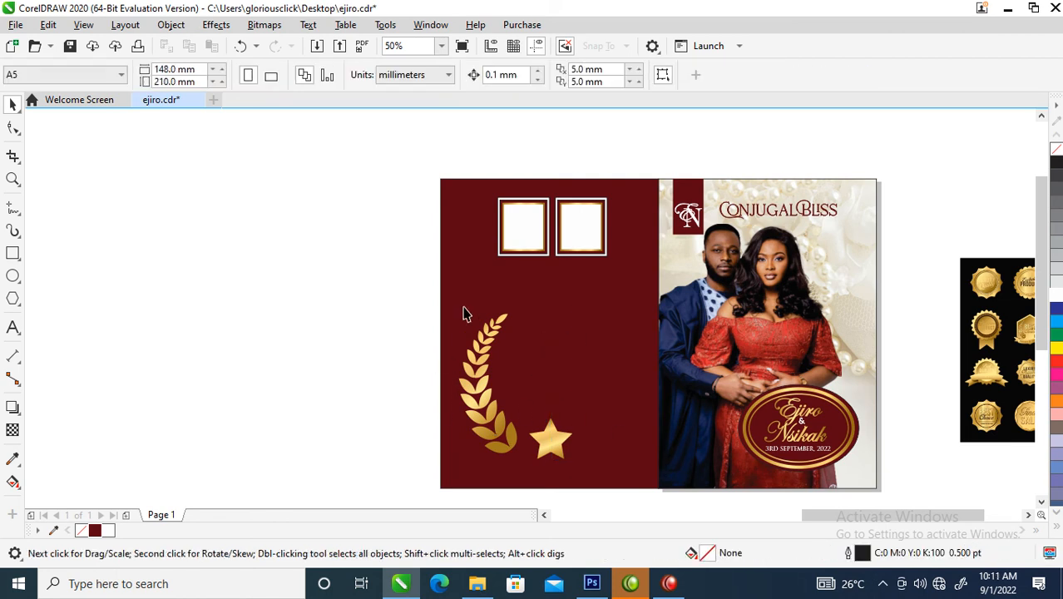
Create a mirrored copy of the left laurel branch on the other side of the star and group each branch separately
drag(370, 279, 526, 468)
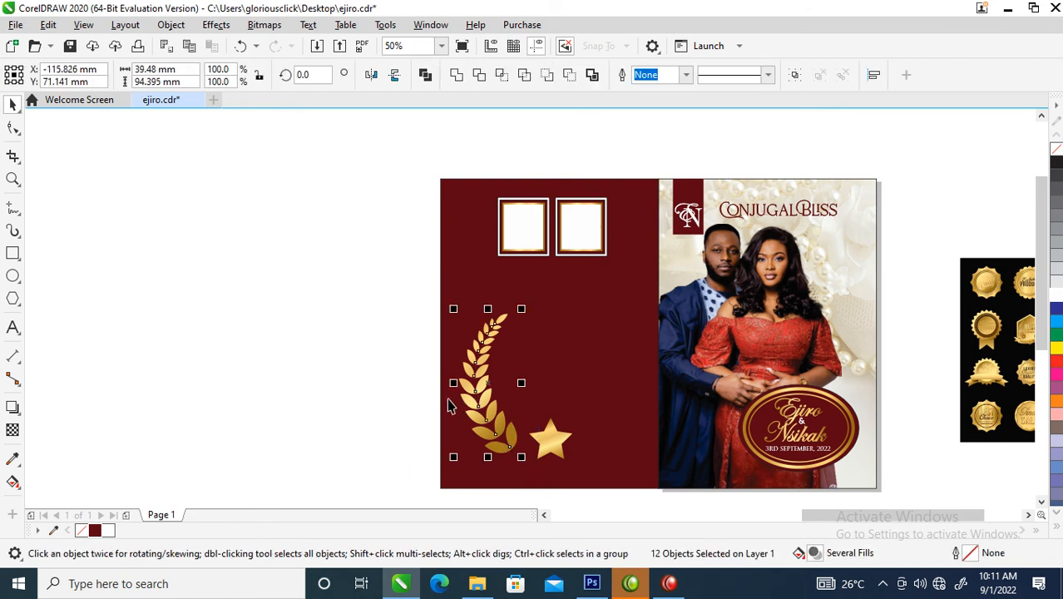
drag(451, 385, 613, 407)
right_click(531, 408)
drag(340, 278, 546, 486)
key(ctrl+g)
drag(561, 293, 651, 478)
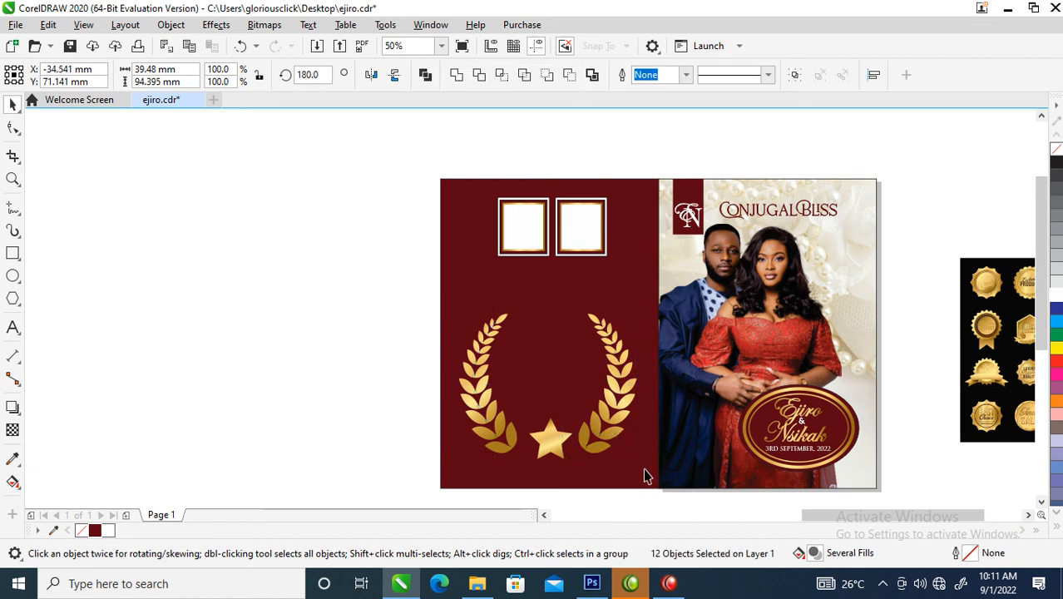
key(ctrl+g)
Group the two branches, centre them on the star, and move the wreath up below the frames as one group
shift+click(481, 356)
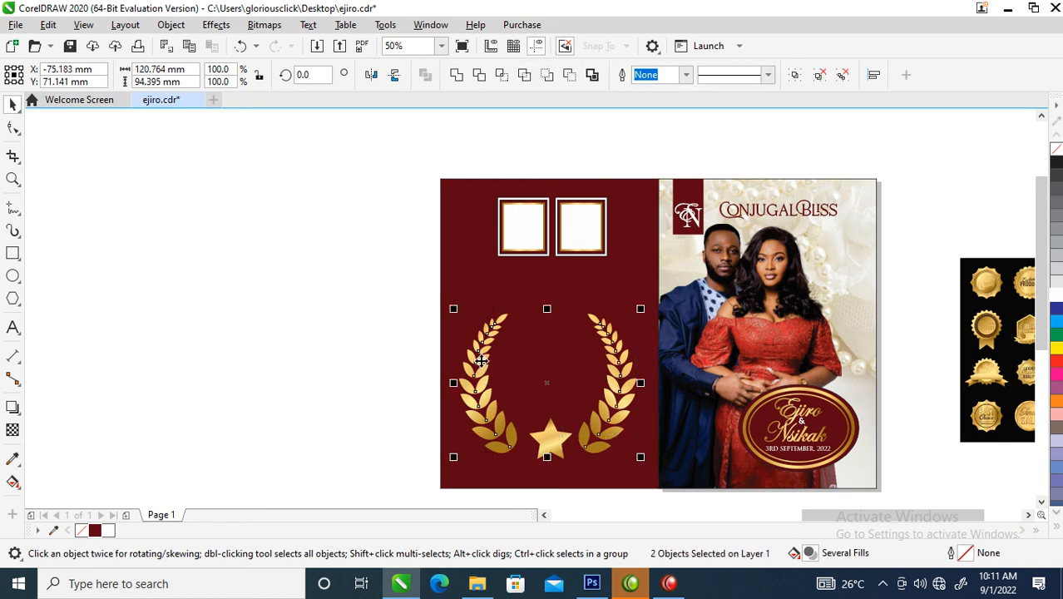
key(ctrl+g)
key(ctrl+u)
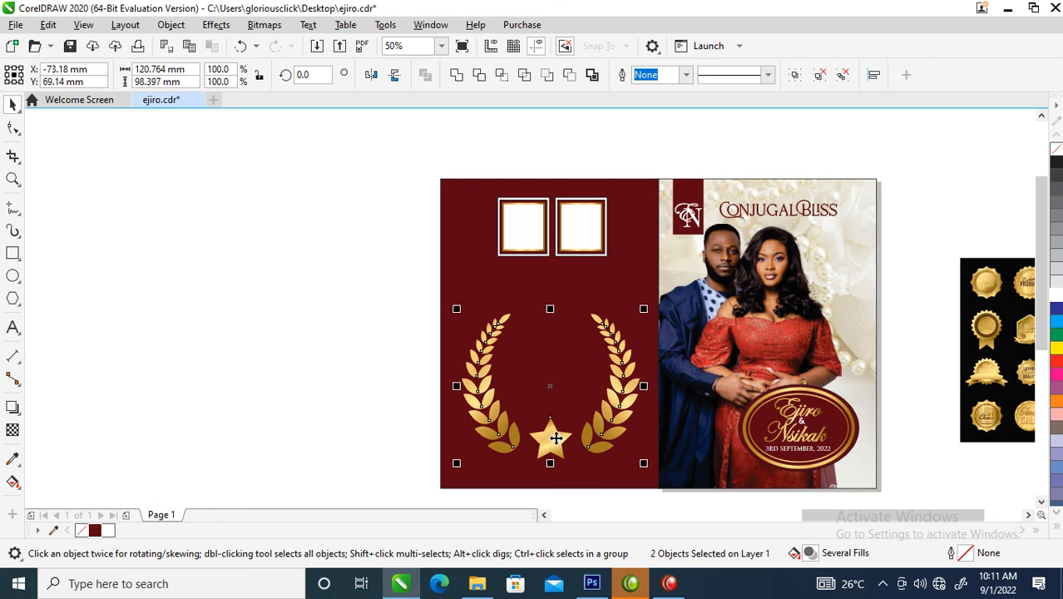
drag(559, 445, 560, 403)
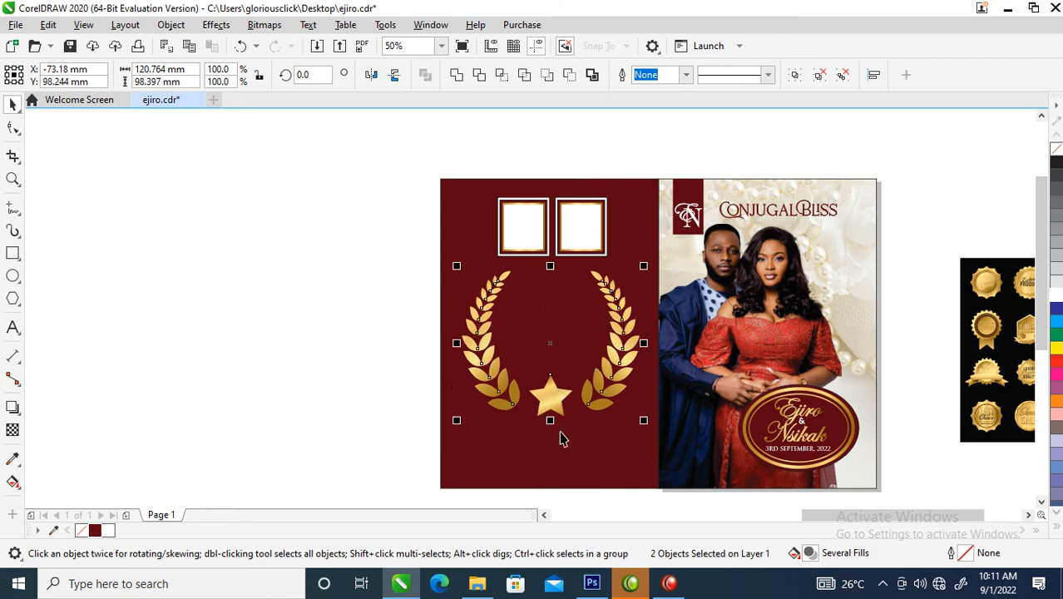
key(ctrl+g)
Move the two frames to the panel's lower edge and the wreath above them, scaled down to about 73 by 59 mm
drag(449, 164, 563, 444)
drag(628, 353, 629, 273)
drag(642, 182, 607, 195)
Duplicate the pair of frames upward into three rows and nudge the wreath up to the panel's upper edge
drag(444, 364, 629, 492)
drag(593, 445, 602, 386)
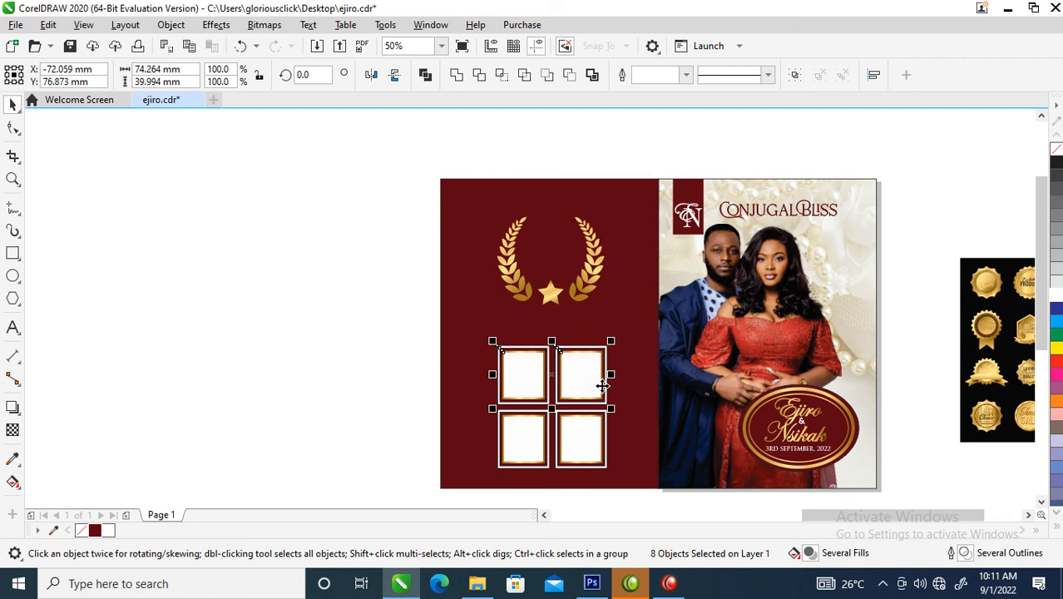
click(596, 266)
key(Up)
key(Up)
key(Up)
key(Up)
key(Up)
key(Up)
key(Up)
key(Up)
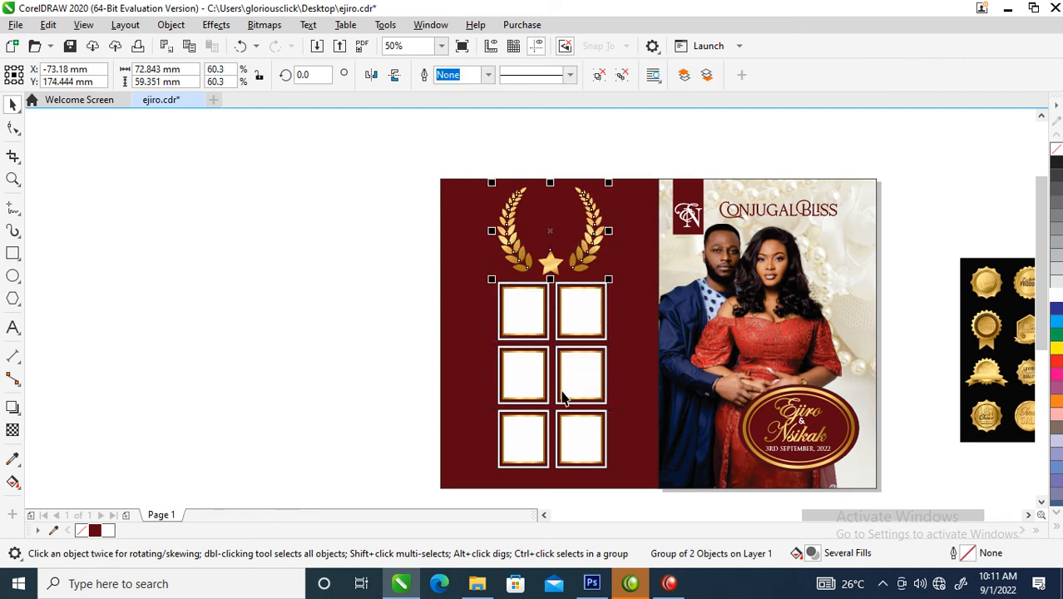
drag(406, 338, 556, 501)
drag(538, 463, 480, 463)
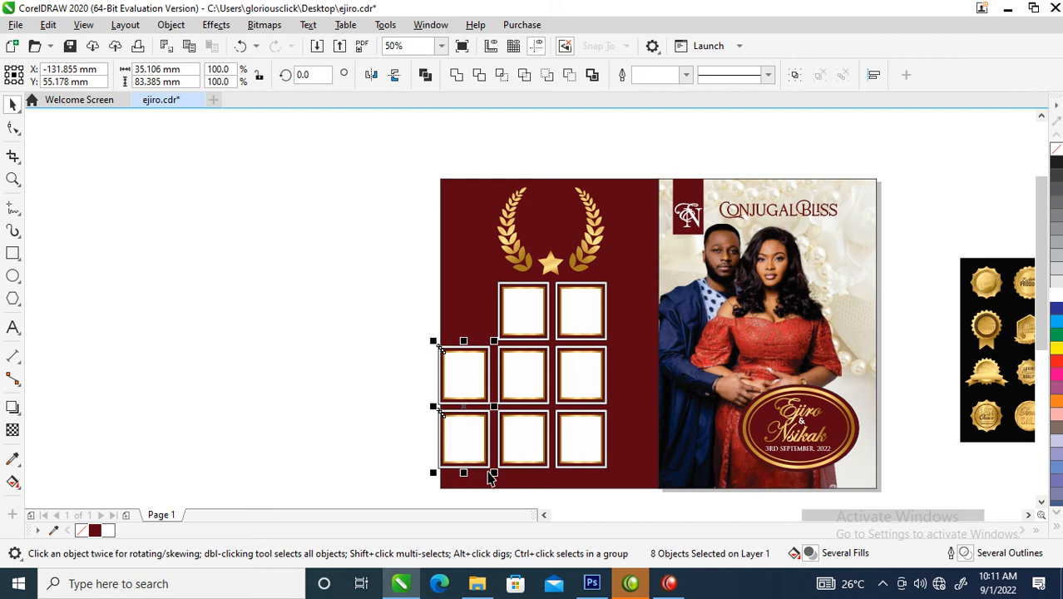
key(ctrl+z)
Widen all six photo frames together horizontally about their common centre
drag(423, 277, 637, 504)
drag(613, 375, 626, 383)
Copy the Conjugal Bliss title from the front cover onto the wreath and fill the copy white
key(z)
drag(474, 169, 726, 334)
drag(845, 204, 358, 228)
right_click(358, 228)
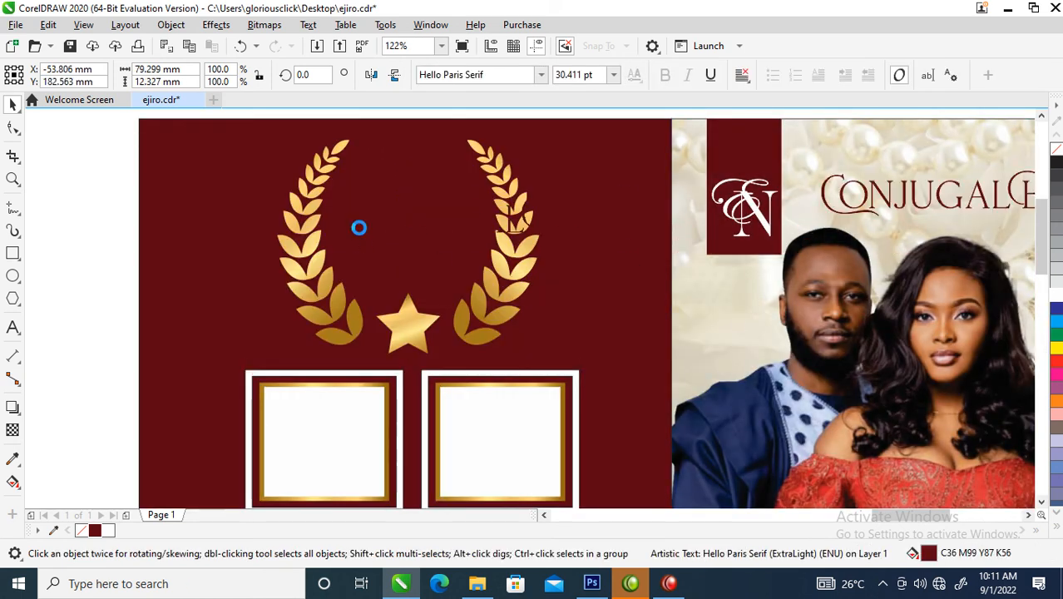
click(1055, 297)
Replace the copied title's text with THANKS FOR COMING on three lines and move it up inside the wreath
double_click(470, 229)
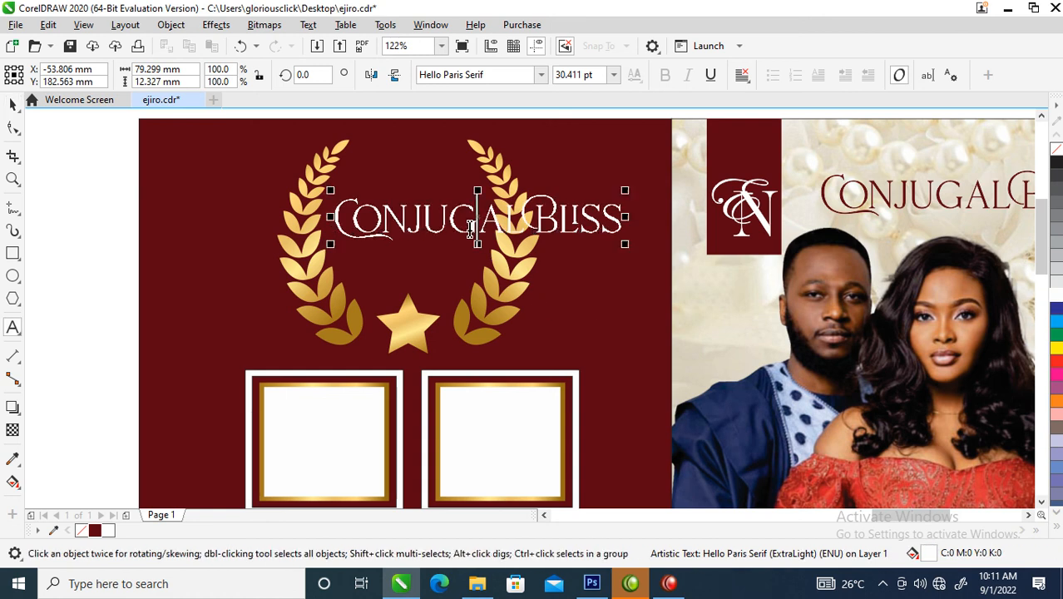
key(ctrl+a)
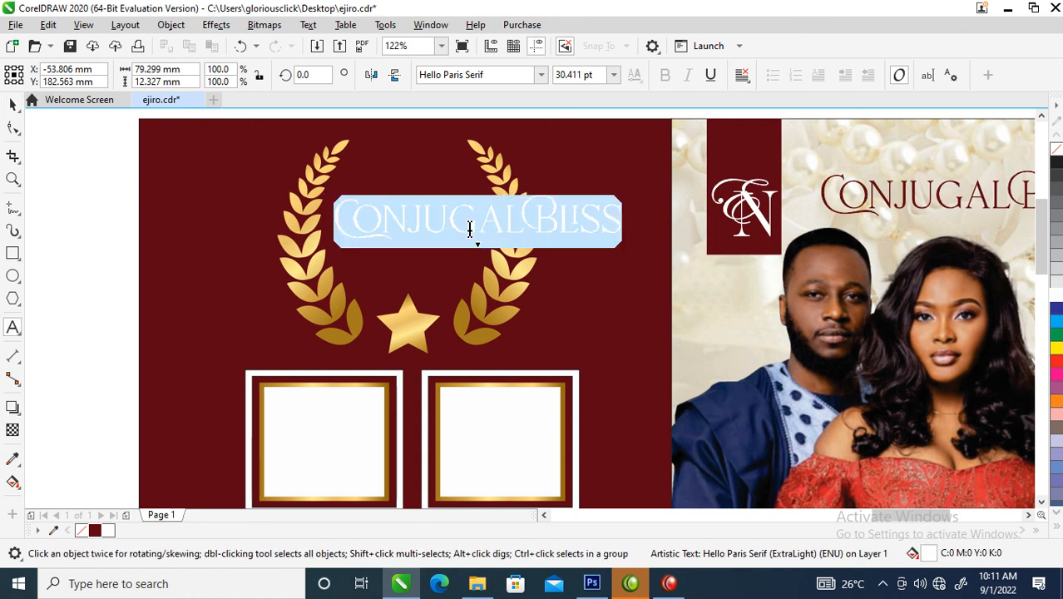
text(THA)
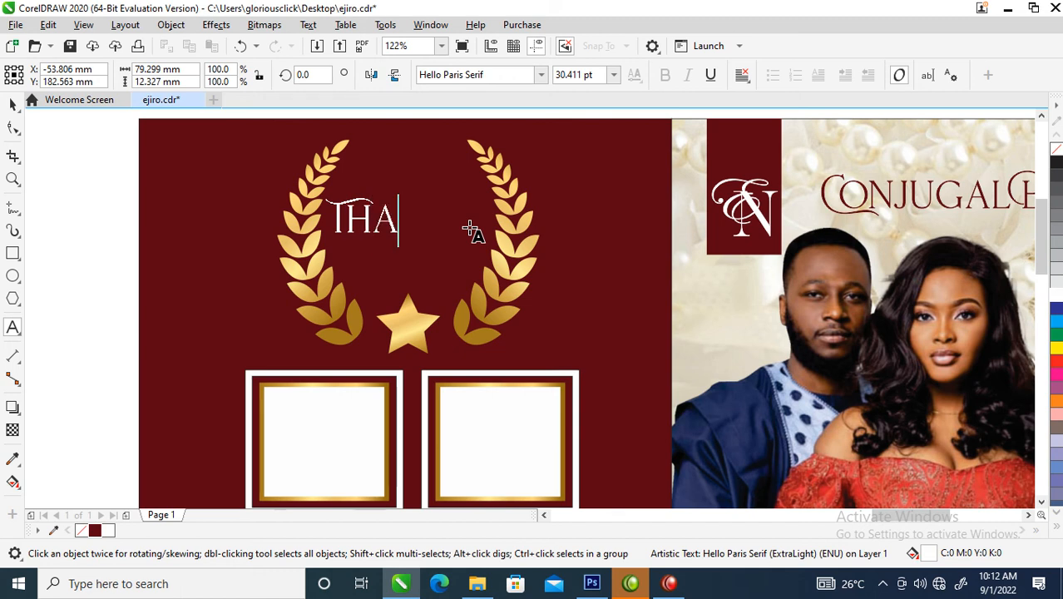
text(NKS)
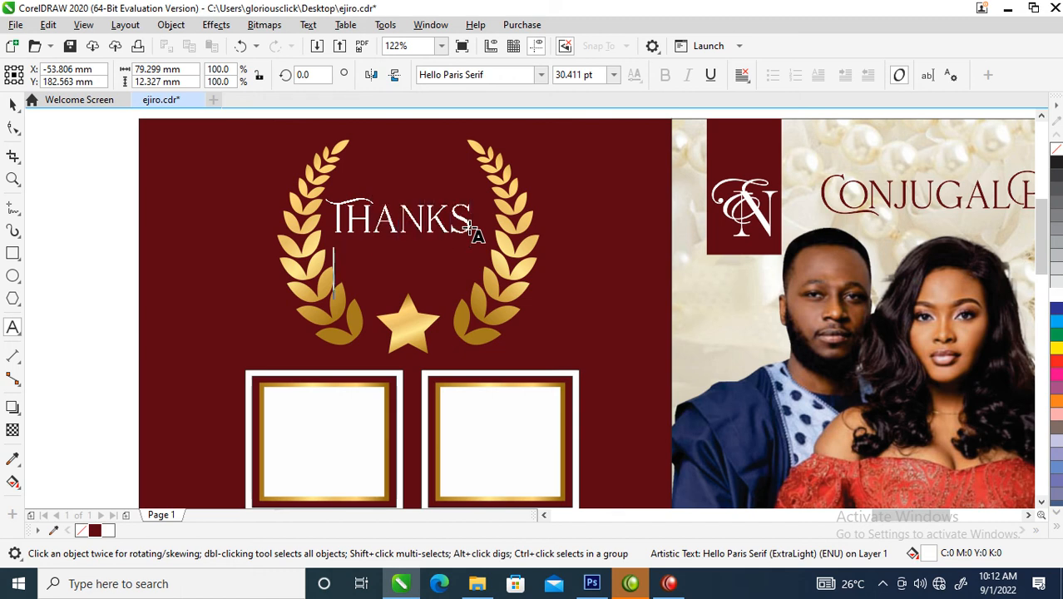
key(Return)
text(FO)
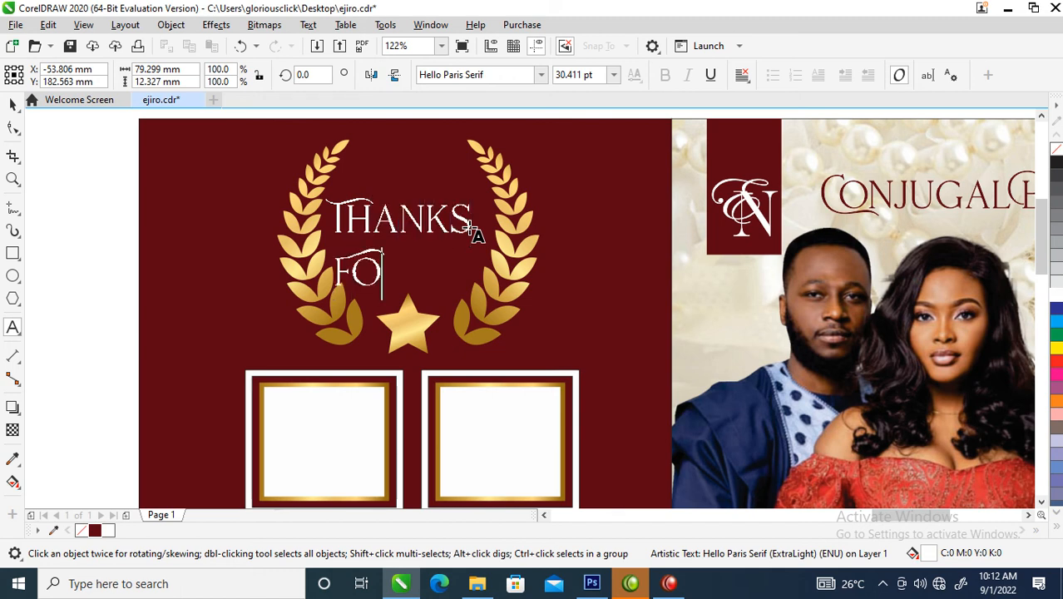
text(R)
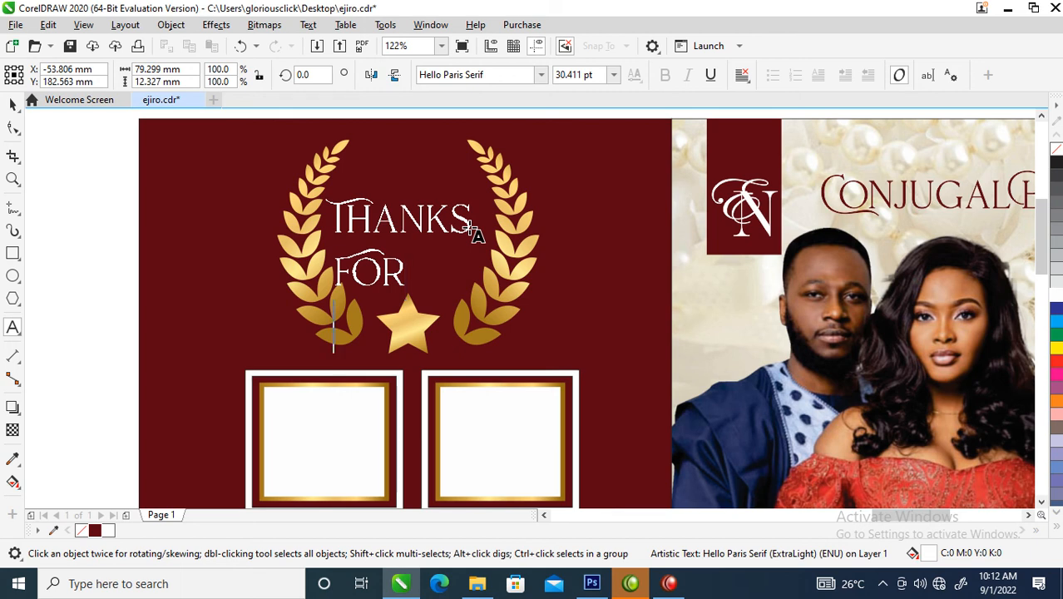
key(Return)
text(COMING)
key(ctrl+space)
drag(470, 225, 476, 178)
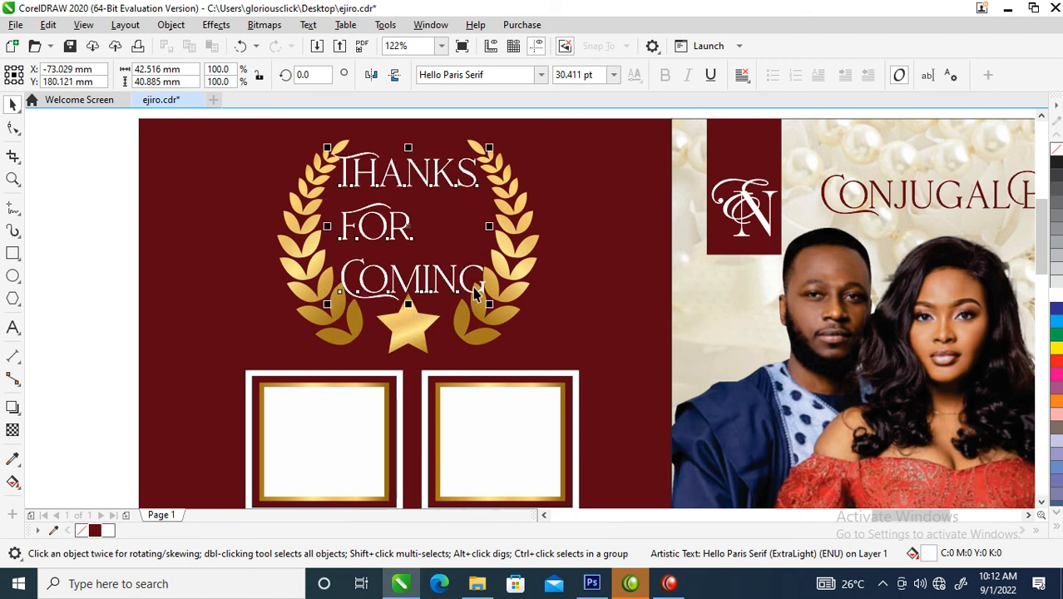
Break the text into separate lines, shrink FOR to about 9 mm wide beneath THANKS, and move COMING up below it
key(ctrl+k)
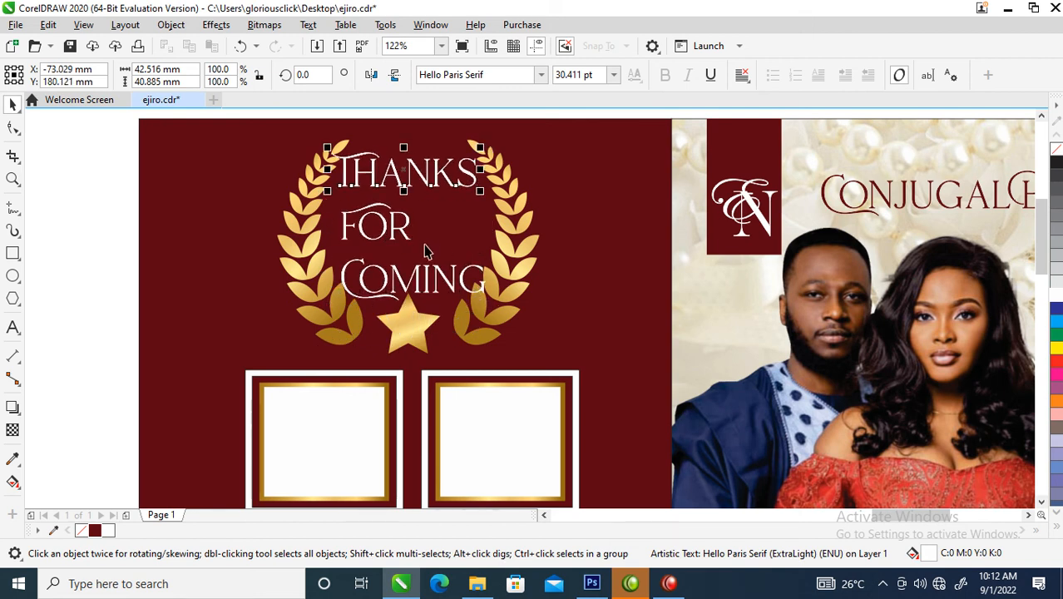
drag(405, 235, 453, 228)
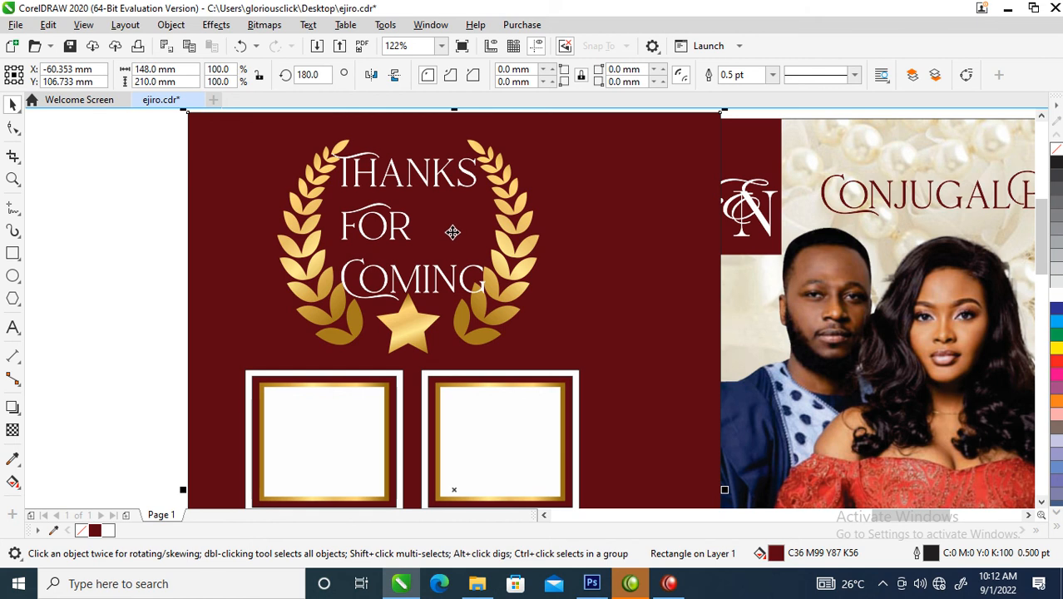
key(ctrl+z)
click(415, 244)
drag(415, 243, 408, 212)
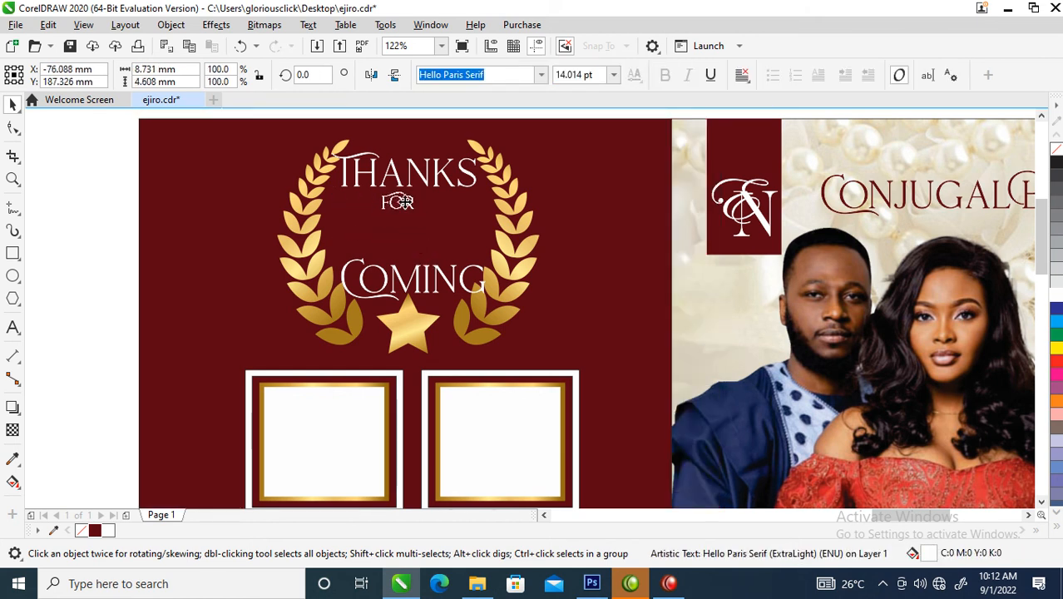
drag(438, 281, 422, 233)
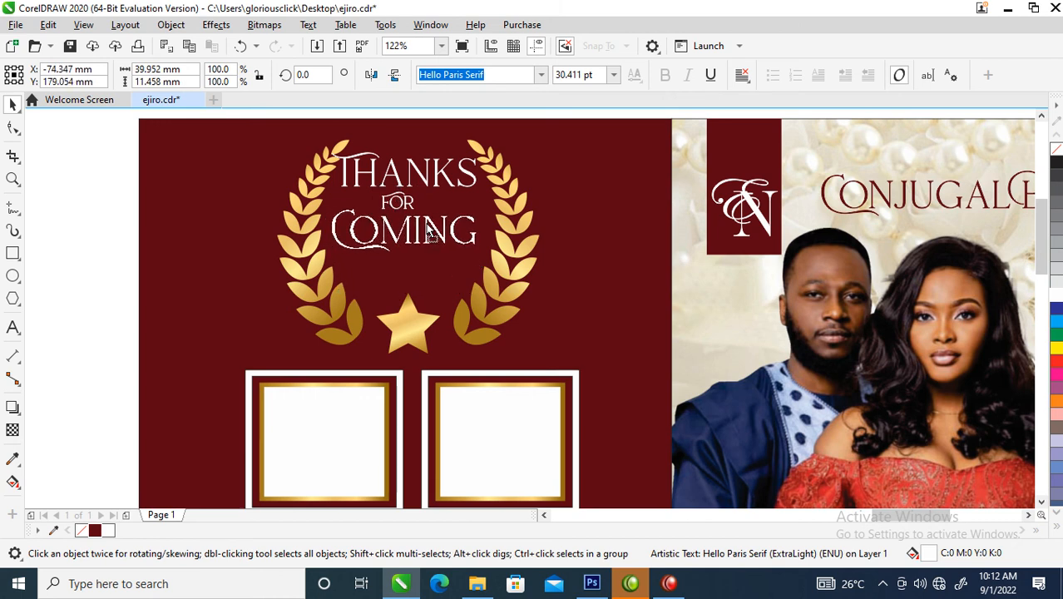
Scale THANKS down to about 29.5 mm wide and lower it to just above COMING
click(445, 181)
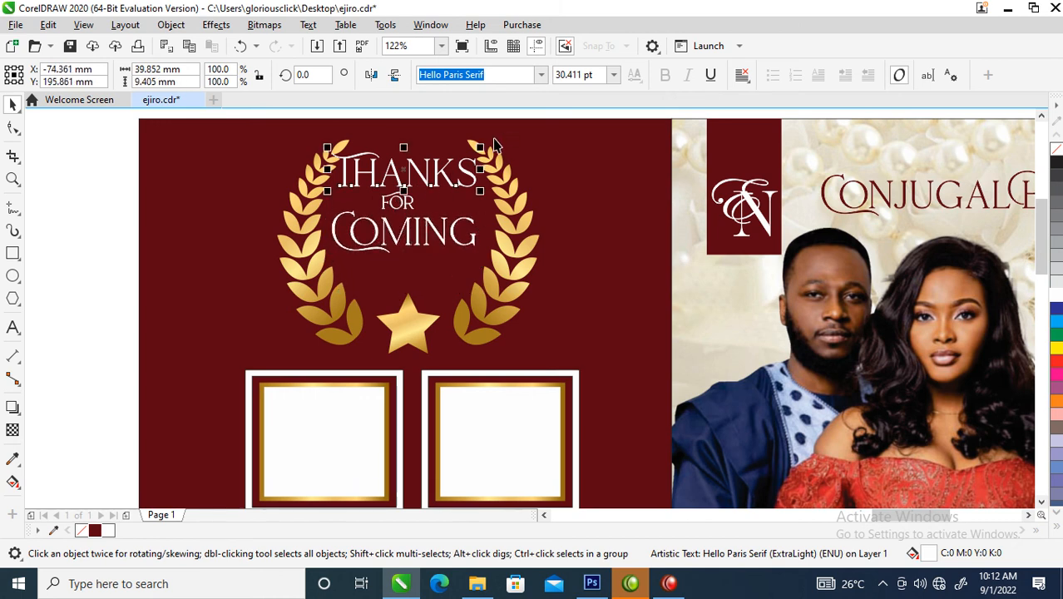
drag(484, 145, 435, 200)
click(274, 184)
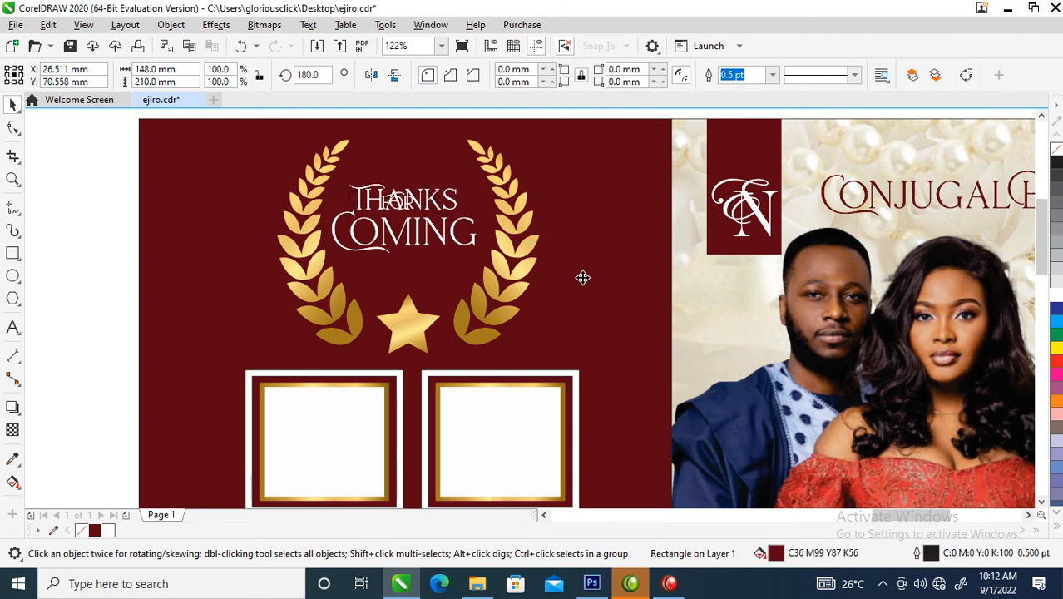
drag(593, 284, 490, 265)
key(ctrl+z)
Draw a circle about 6.7 mm across and place it overlapping both THANKS and COMING at their middle
key(z)
drag(297, 142, 539, 301)
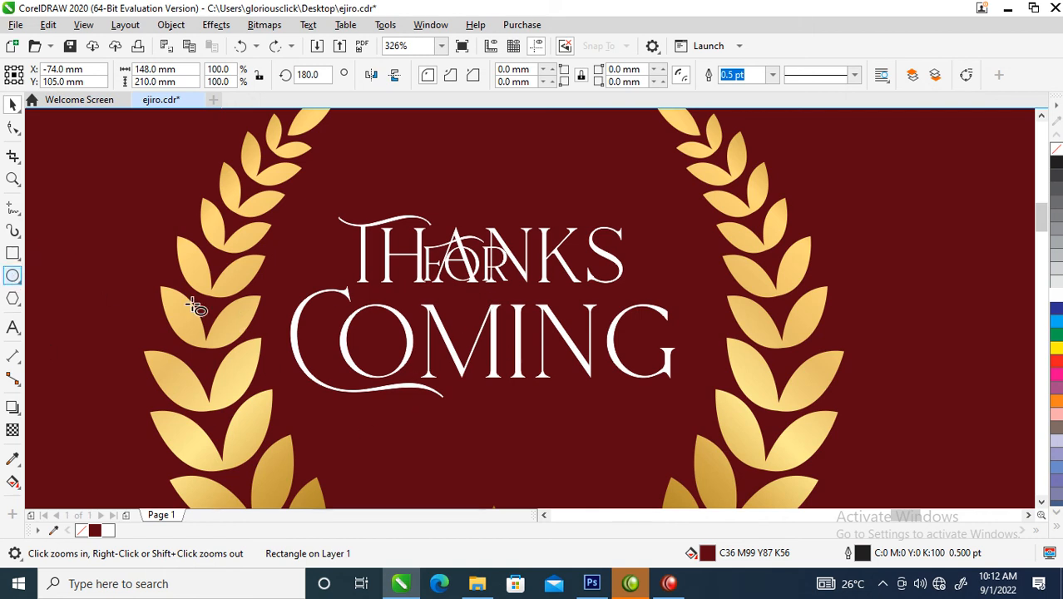
click(13, 275)
drag(443, 239, 510, 321)
key(space)
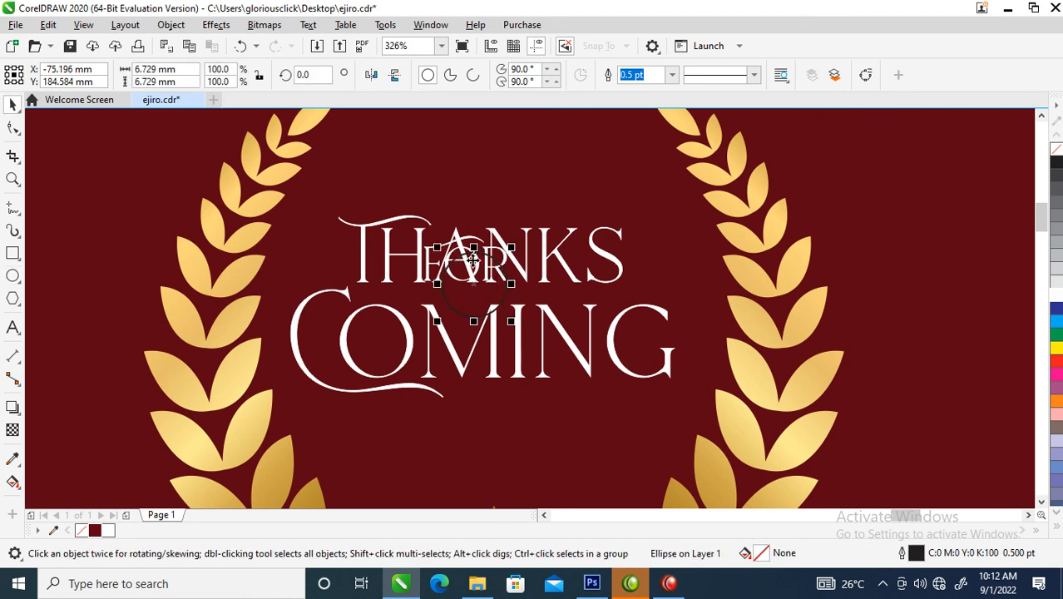
drag(475, 281, 478, 296)
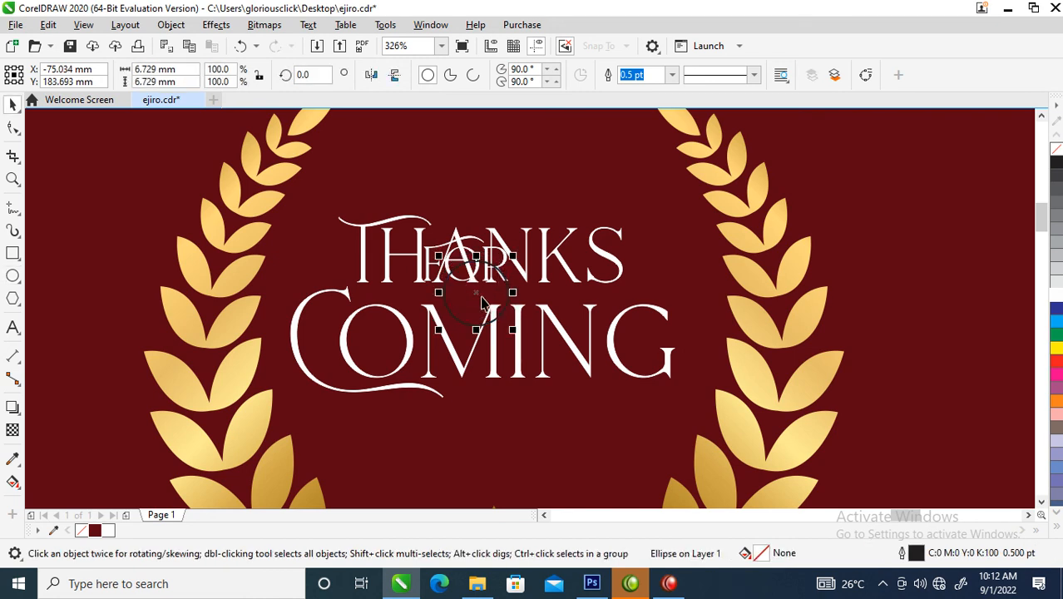
Trim COMING and THANKS with the circle so that it cuts into both words
shift+click(519, 364)
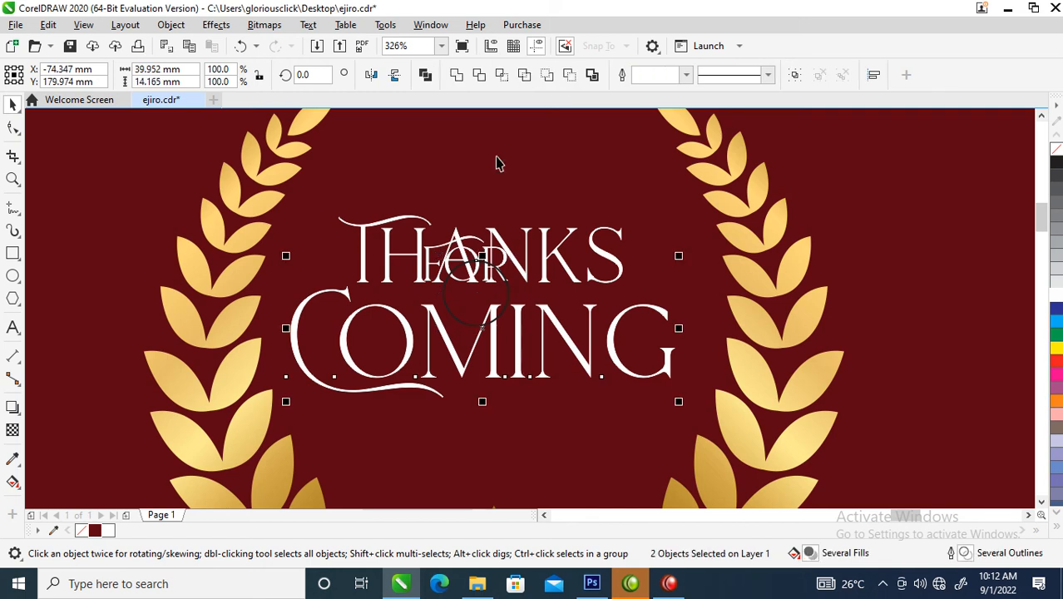
click(479, 76)
click(496, 304)
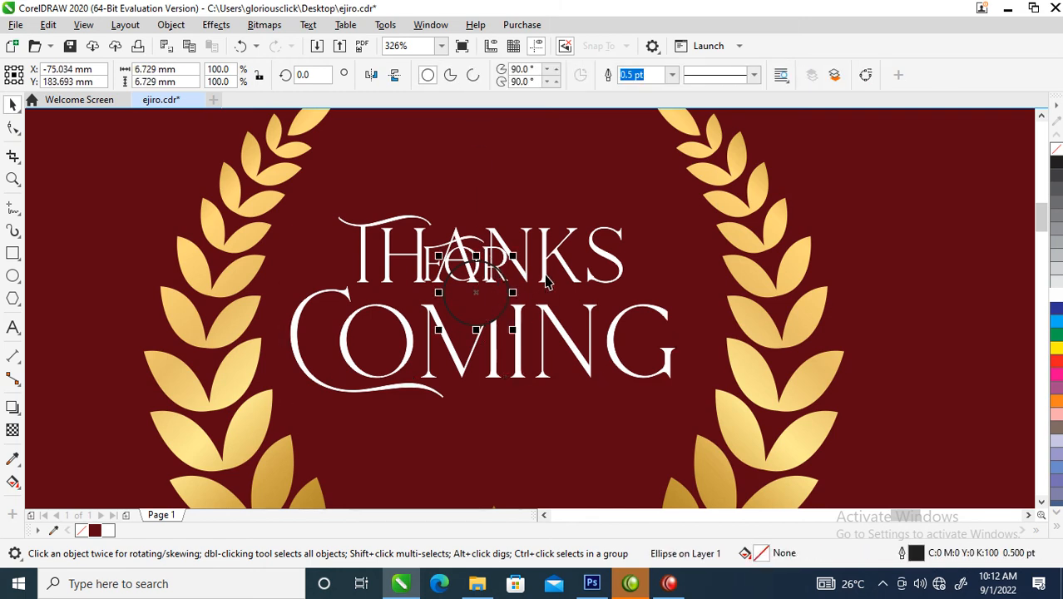
shift+click(542, 280)
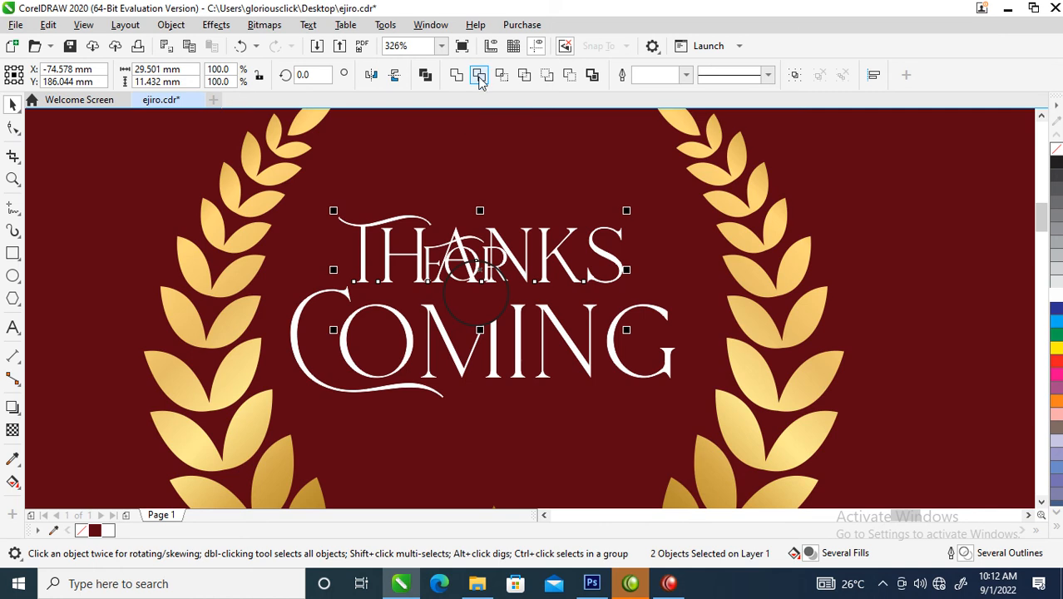
click(479, 75)
Fit FOR inside the circle at about 5 mm wide and fill the circle white
drag(505, 260, 489, 301)
click(493, 276)
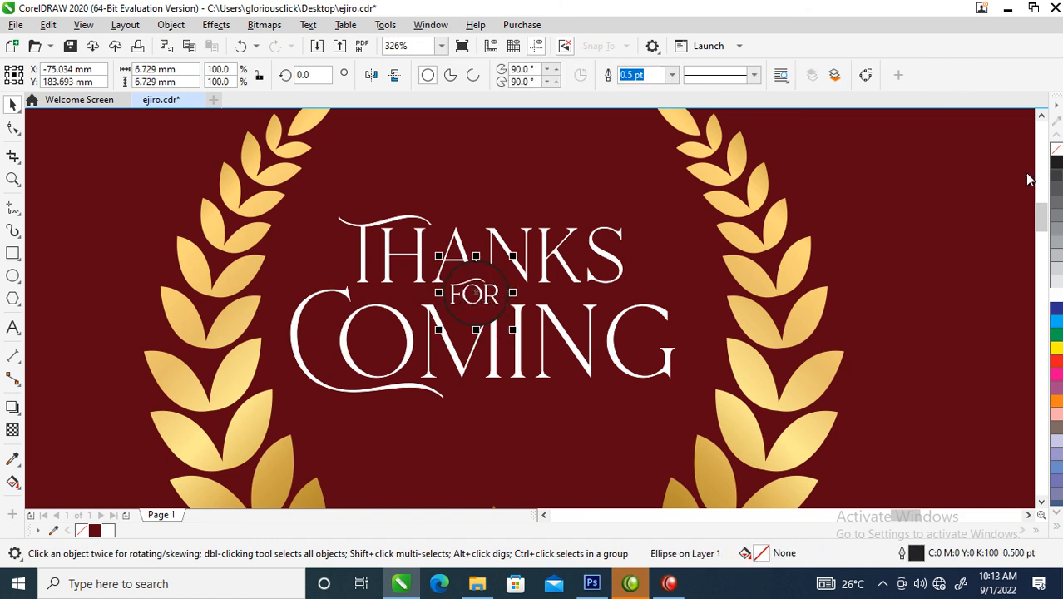
click(1056, 296)
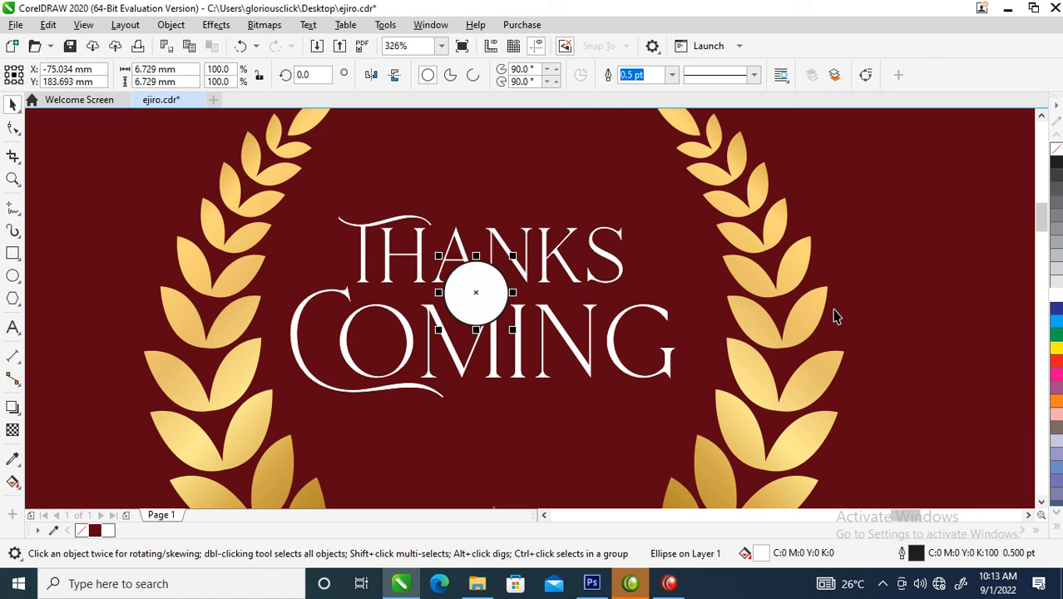
Fill the FOR hidden beneath the white circle black and bring it to the front
click(476, 290)
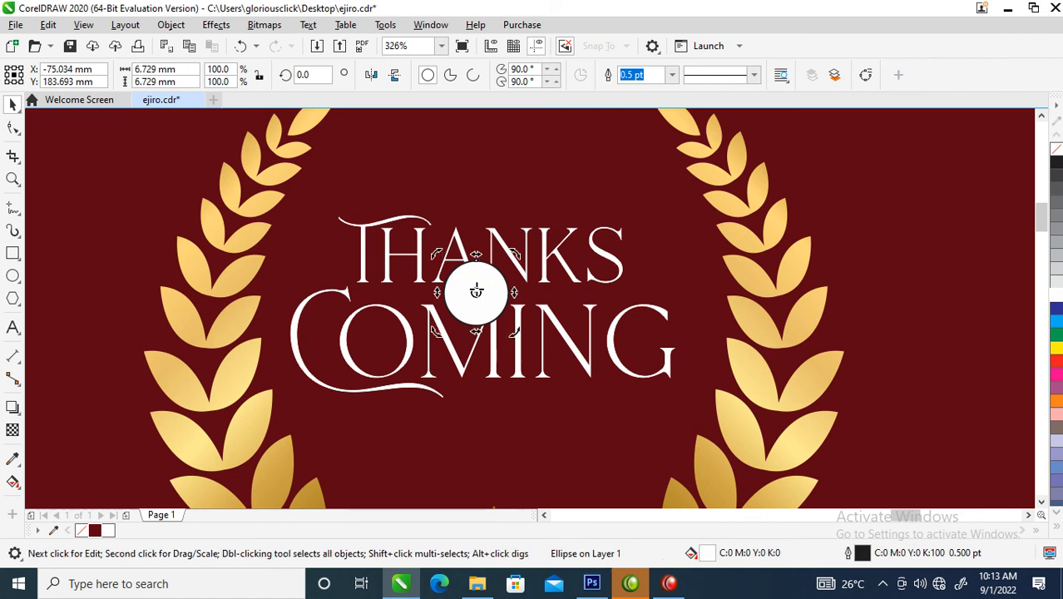
click(476, 293)
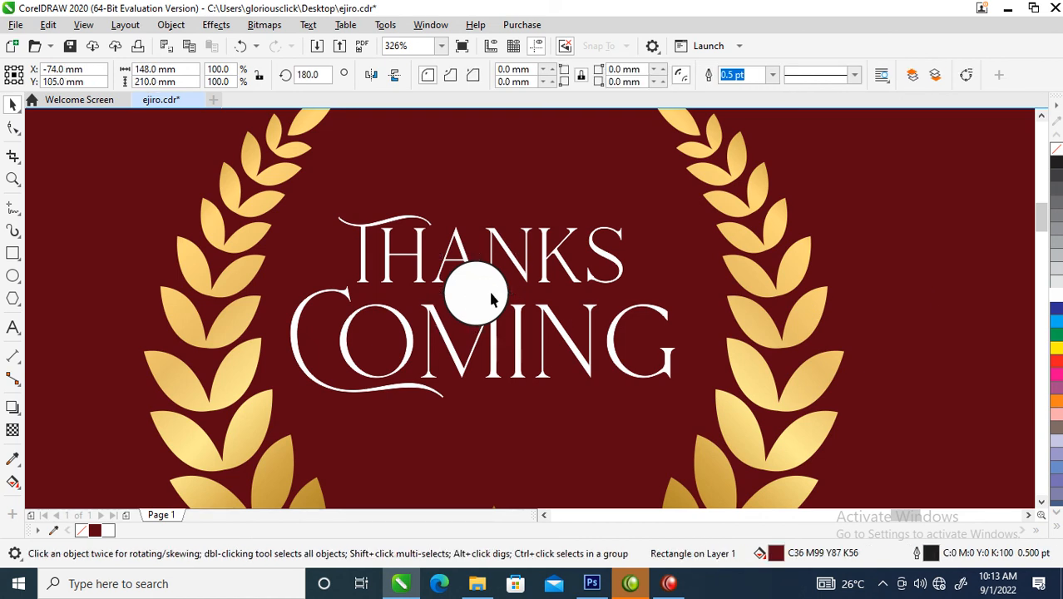
alt+click(470, 293)
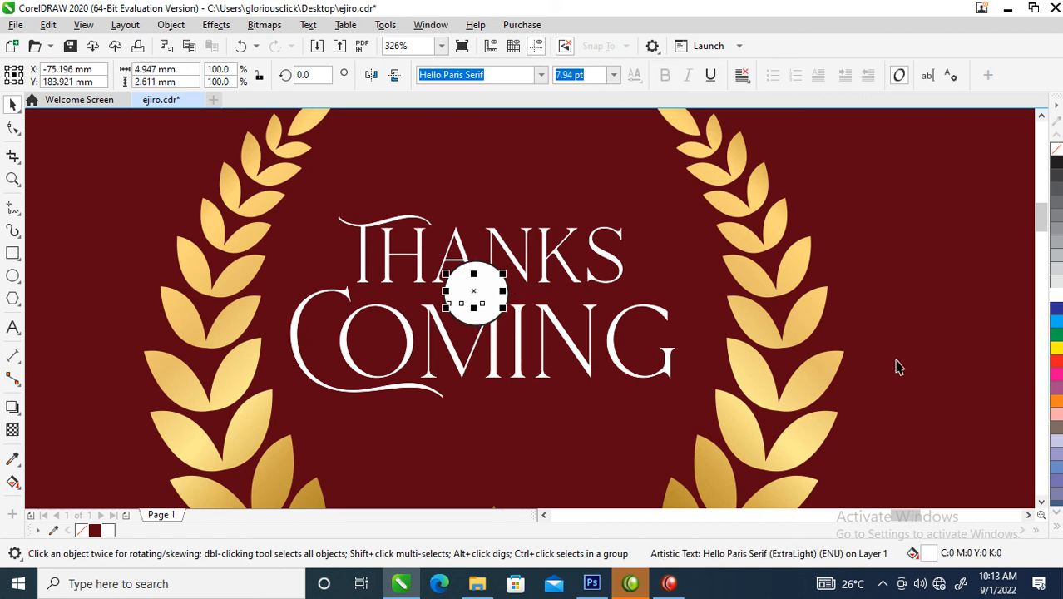
click(1056, 166)
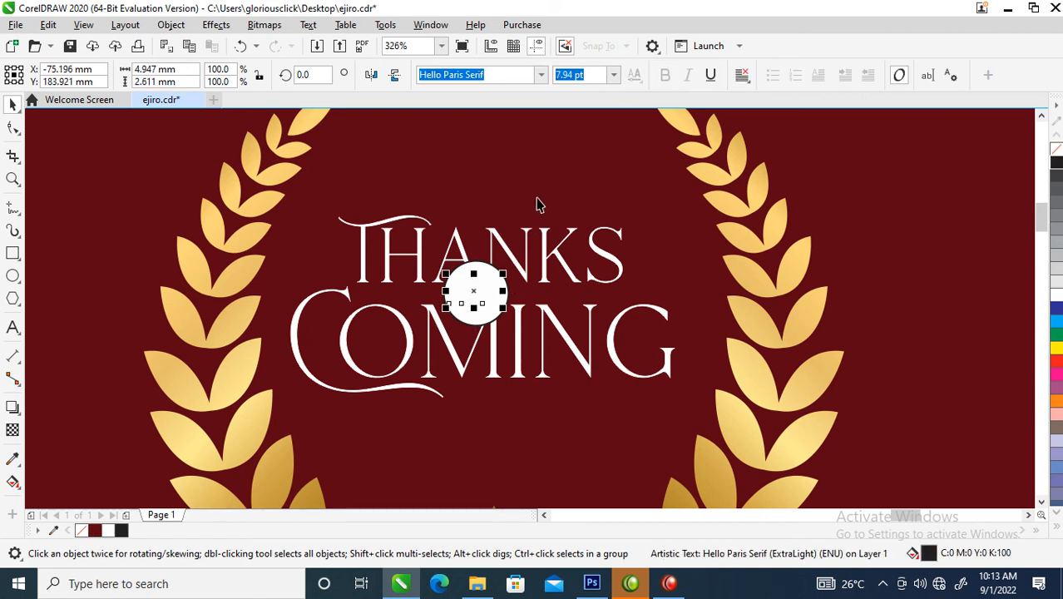
key(shift+Page_Up)
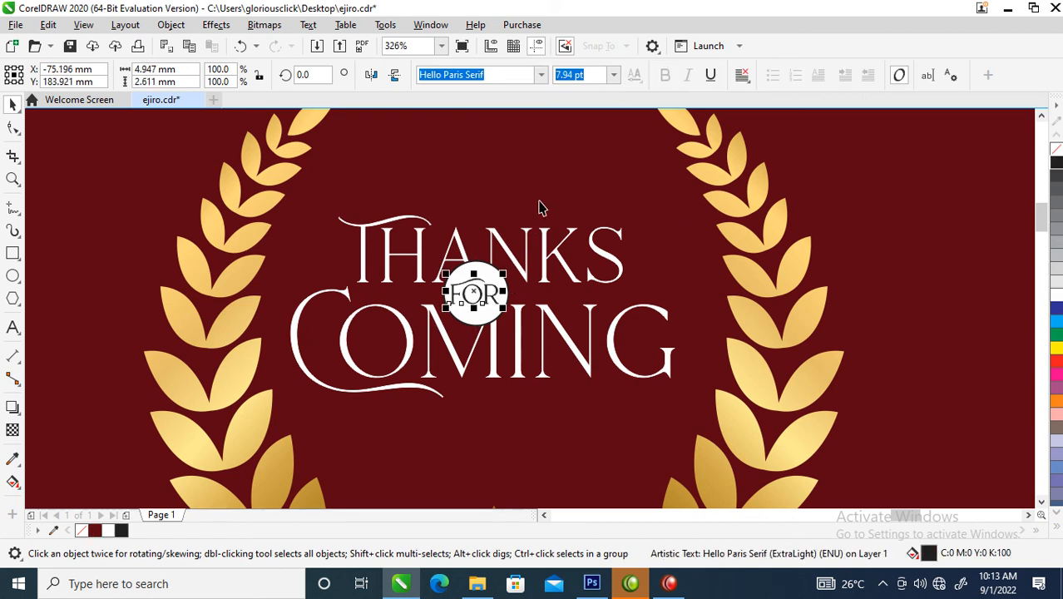
Set the word FOR in Trajan Pro and tighten its letter spacing to fit the circle
click(540, 75)
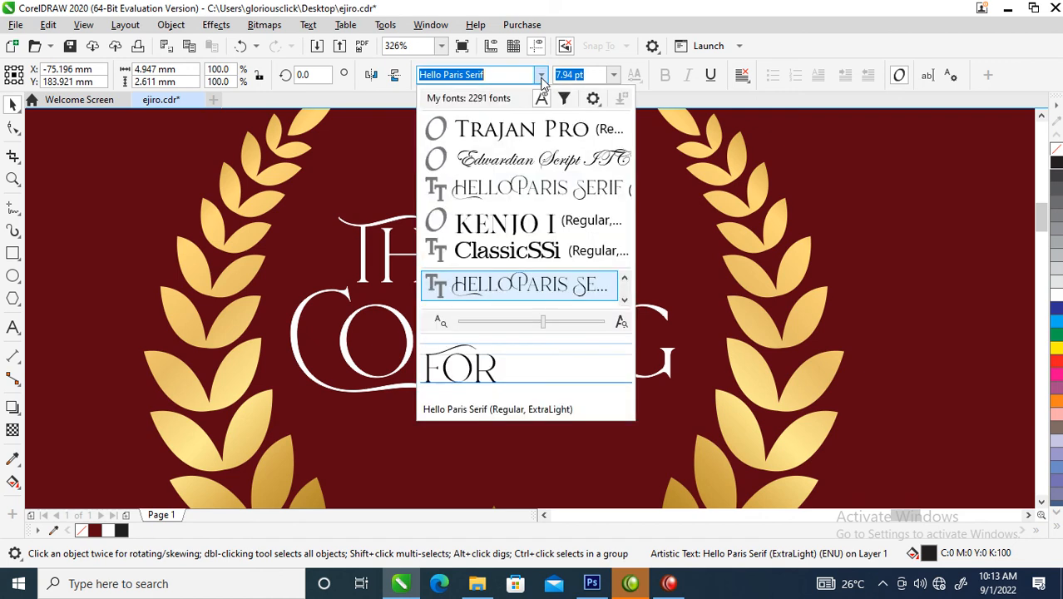
click(519, 135)
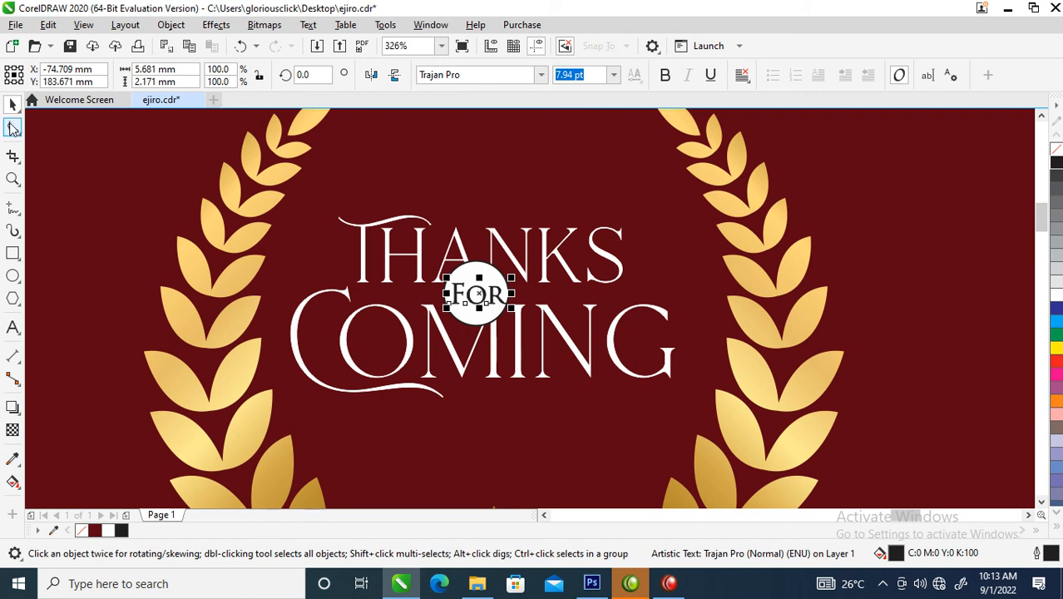
click(13, 129)
mouse_move(512, 309)
mouse_down()
mouse_move(495, 311)
mouse_move(506, 310)
mouse_up()
key(space)
Remove the outline from FOR and its circle and scale both down together to about 5.1 mm
shift+click(492, 271)
right_click(1055, 148)
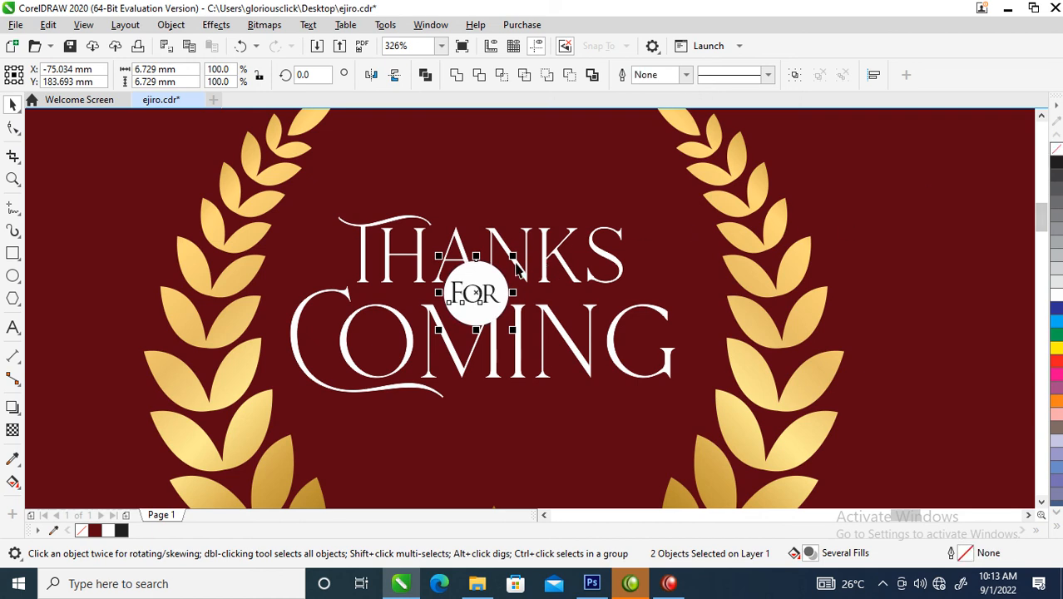
drag(515, 257, 505, 265)
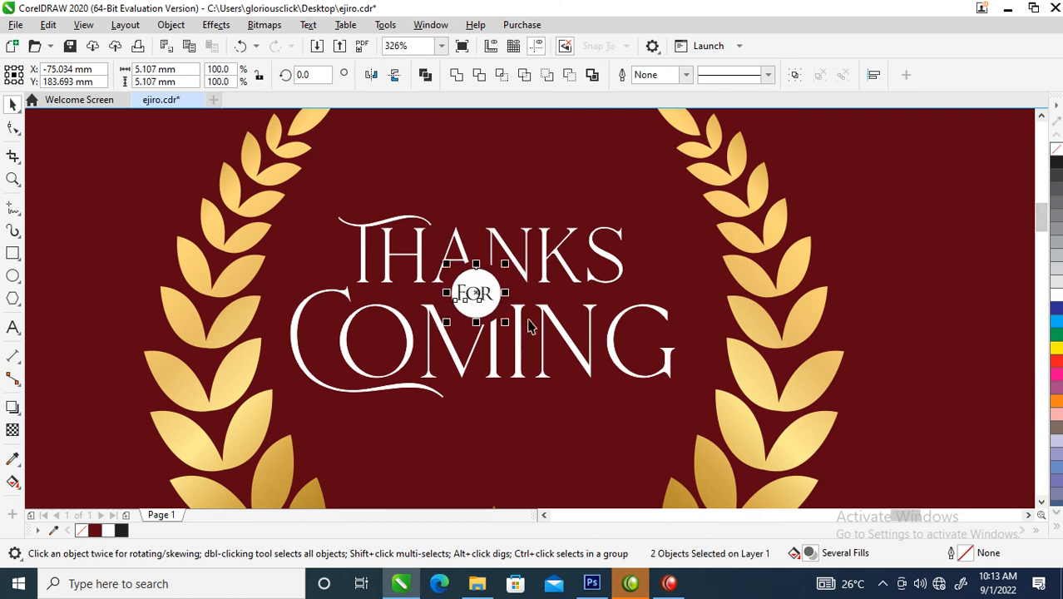
Group the THANKS FOR COMING lettering, centre it on the wreath, and raise it slightly above the star
scroll(523, 337, down, 5)
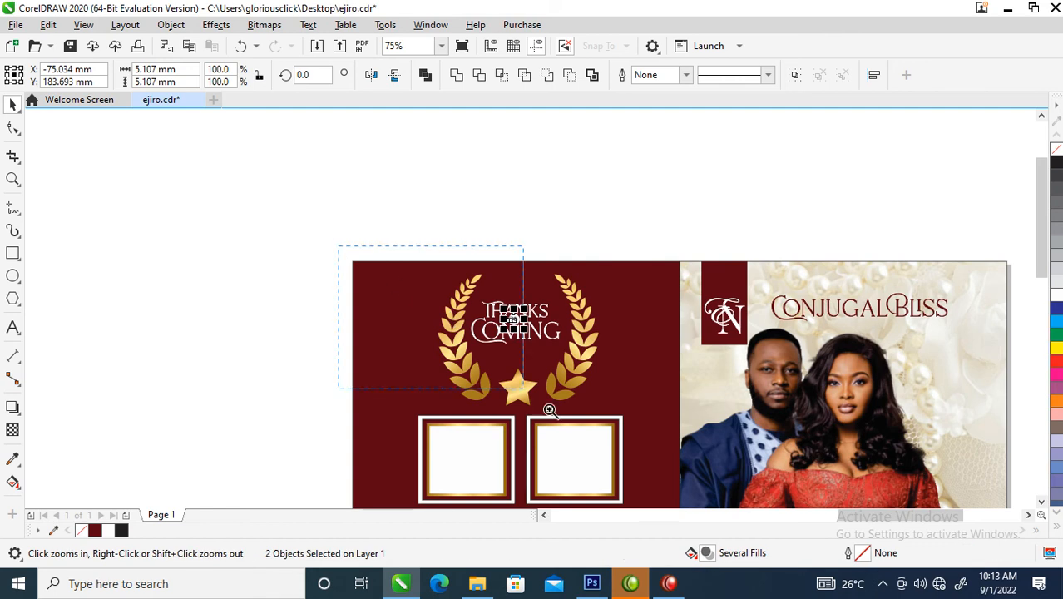
scroll(574, 354, up, 2)
drag(413, 193, 729, 356)
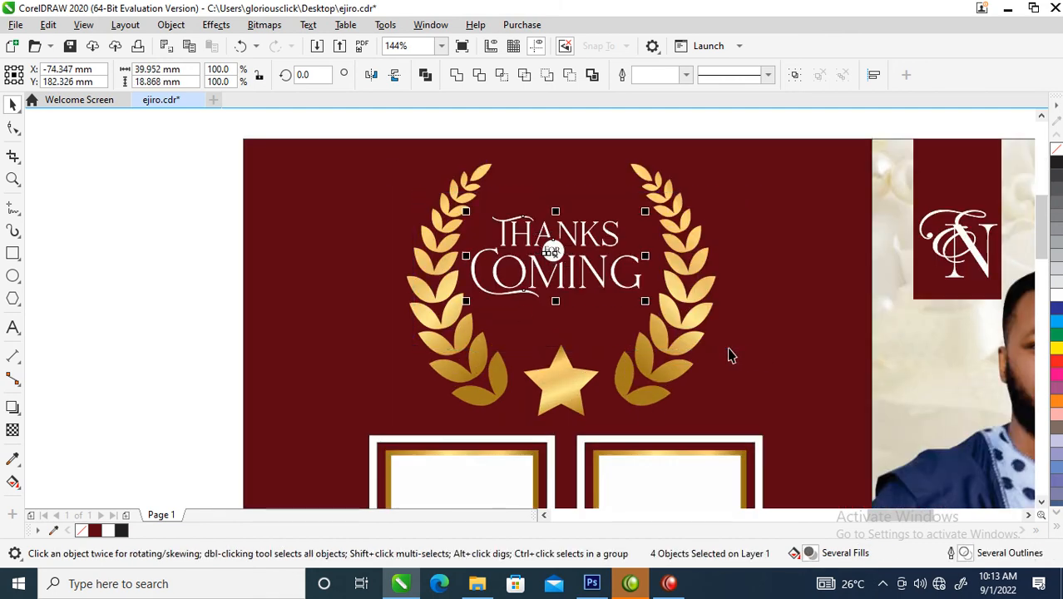
key(ctrl+g)
shift+click(672, 348)
key(c)
key(e)
click(360, 240)
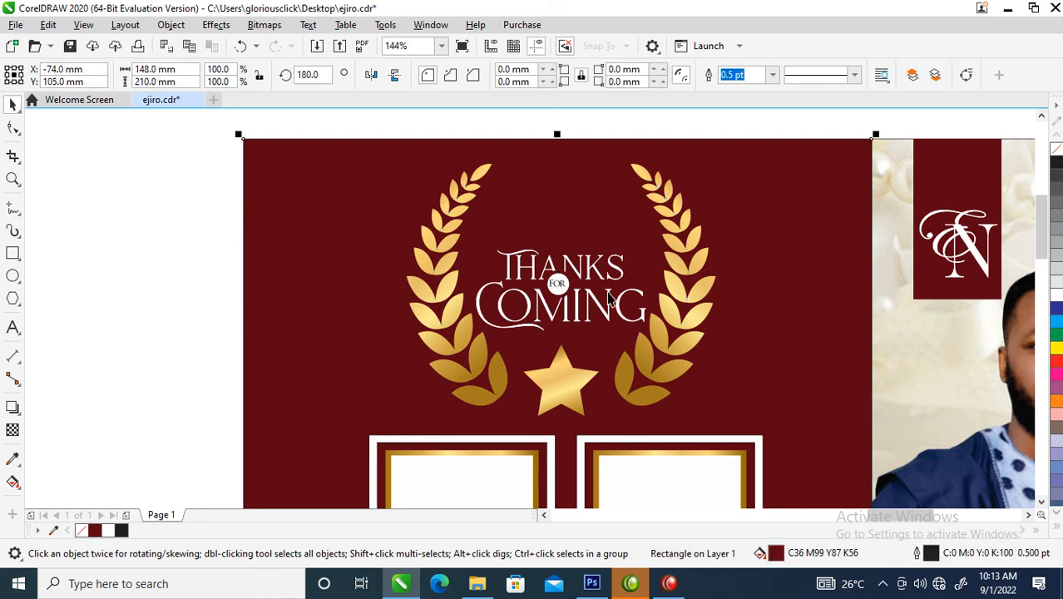
drag(593, 274, 588, 242)
Scale the wreath and lettering together to about 53 by 43 mm and lower them to just above the photo frames
shift+click(675, 239)
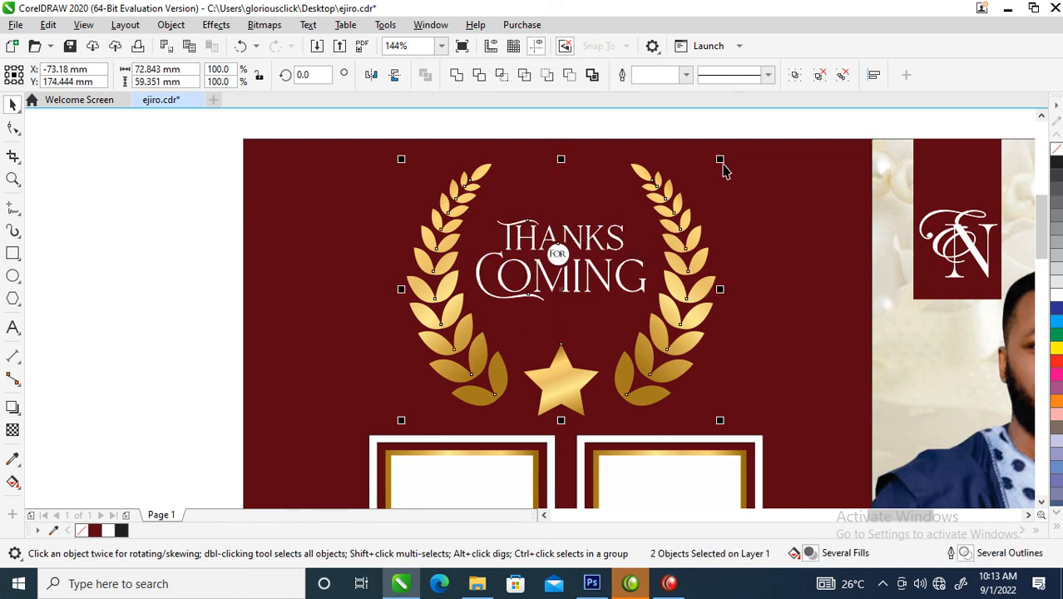
drag(721, 163, 680, 198)
drag(656, 295, 657, 334)
scroll(657, 333, down, 6)
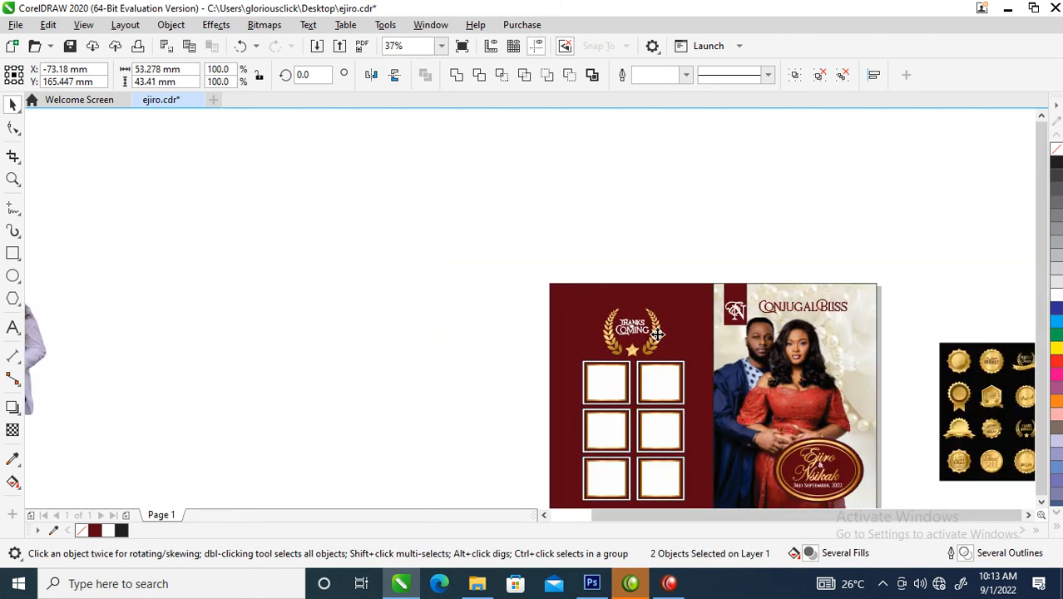
Move the covering photos aside and PowerClip the grey-suit couple photo into the top-right back-cover frame and a white-shirt couple photo into the top-left frame
key(z)
drag(57, 220, 793, 474)
key(space)
drag(175, 357, 572, 353)
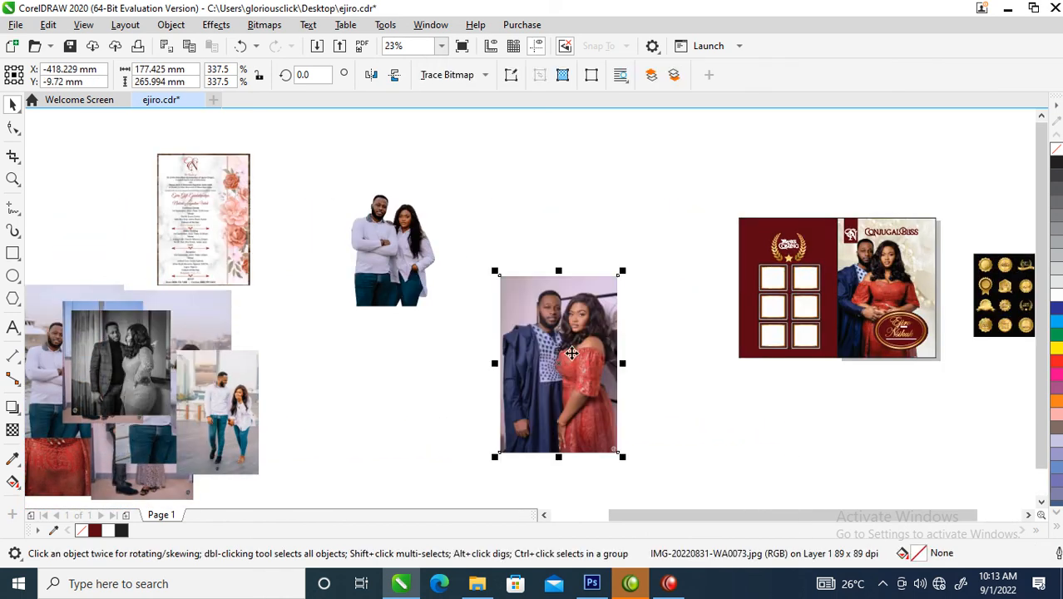
drag(135, 348, 636, 204)
drag(99, 347, 813, 279)
click(883, 331)
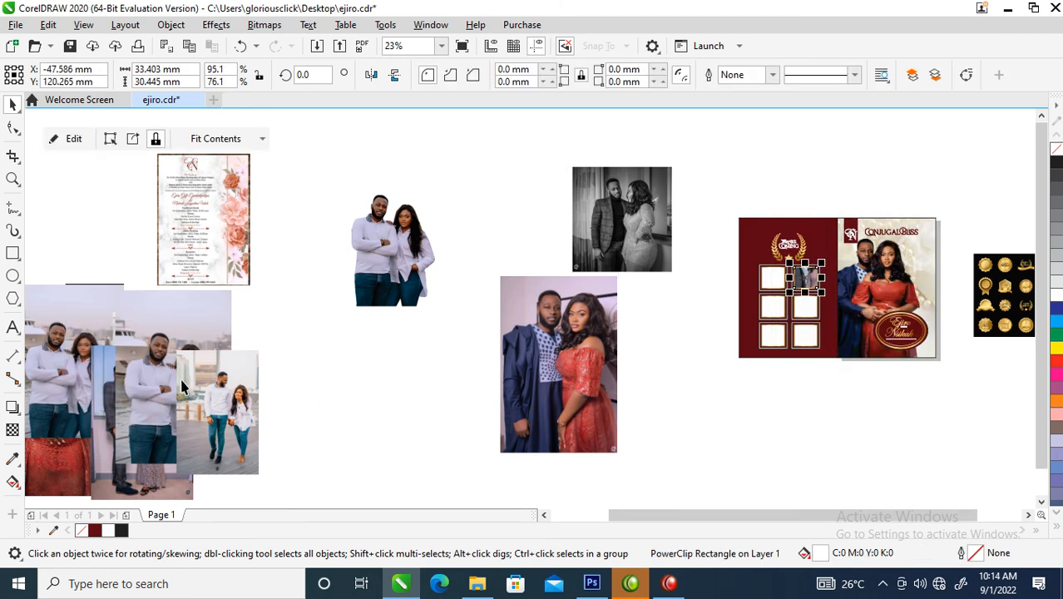
drag(81, 326, 777, 288)
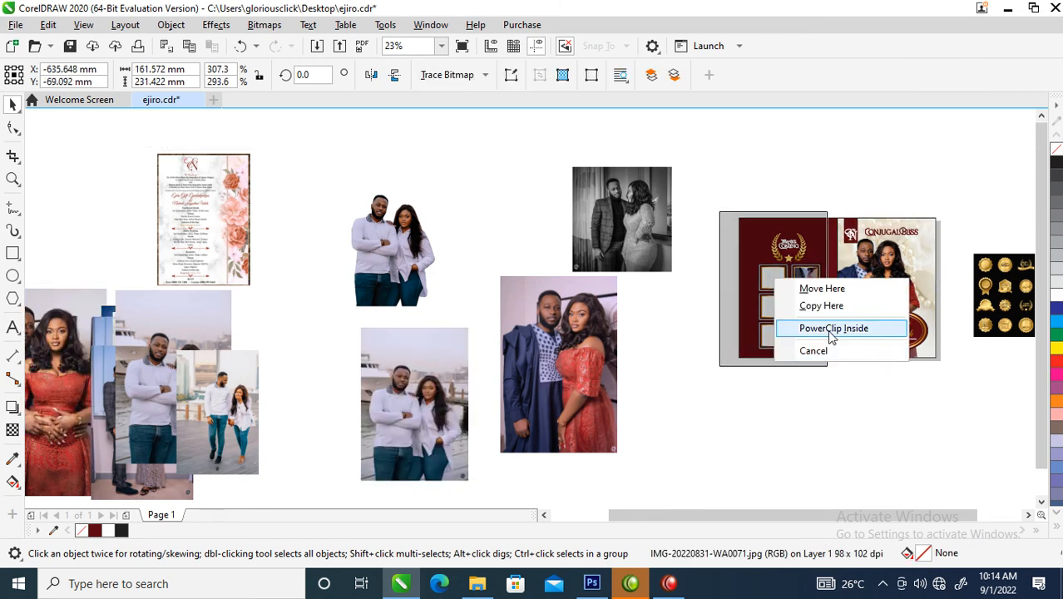
click(827, 327)
Clear the overlapping photos aside and PowerClip the uncovered grey-suit couple photo into the middle-left frame
drag(50, 371, 412, 383)
drag(162, 343, 74, 198)
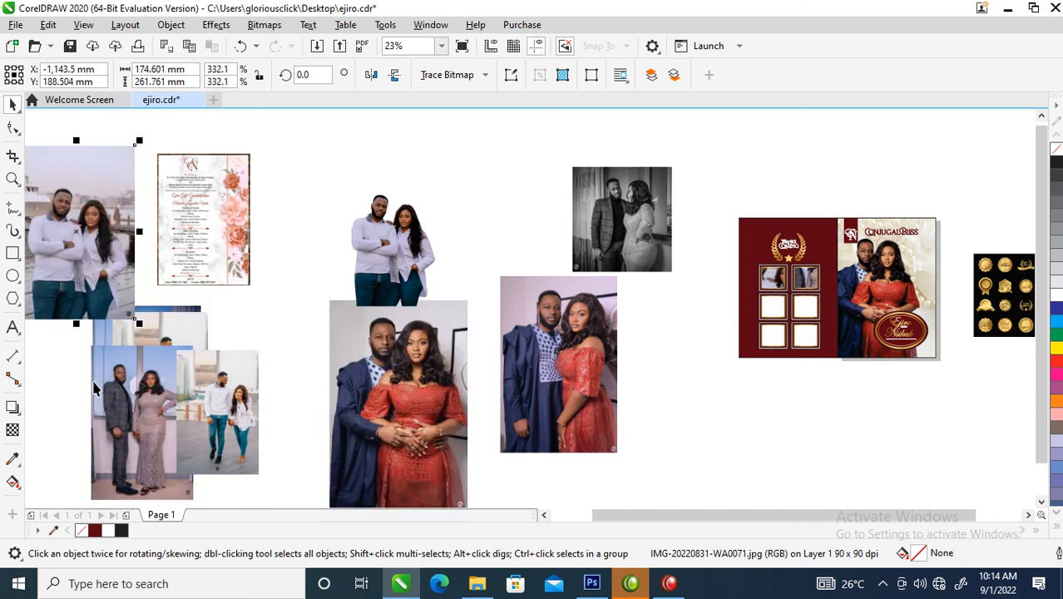
drag(156, 409, 276, 236)
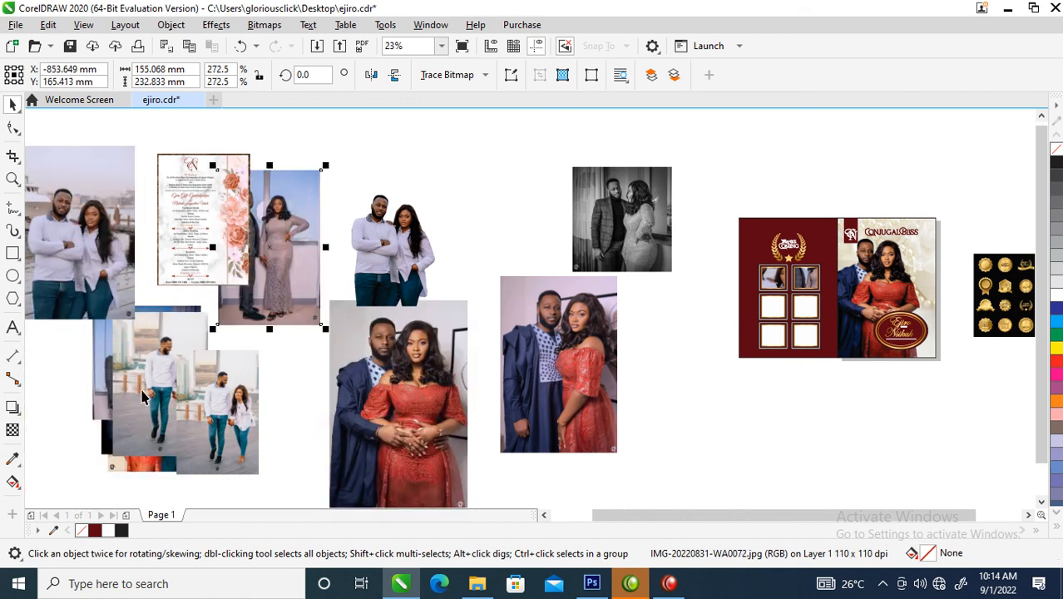
drag(143, 399, 170, 475)
drag(121, 326, 772, 304)
click(818, 359)
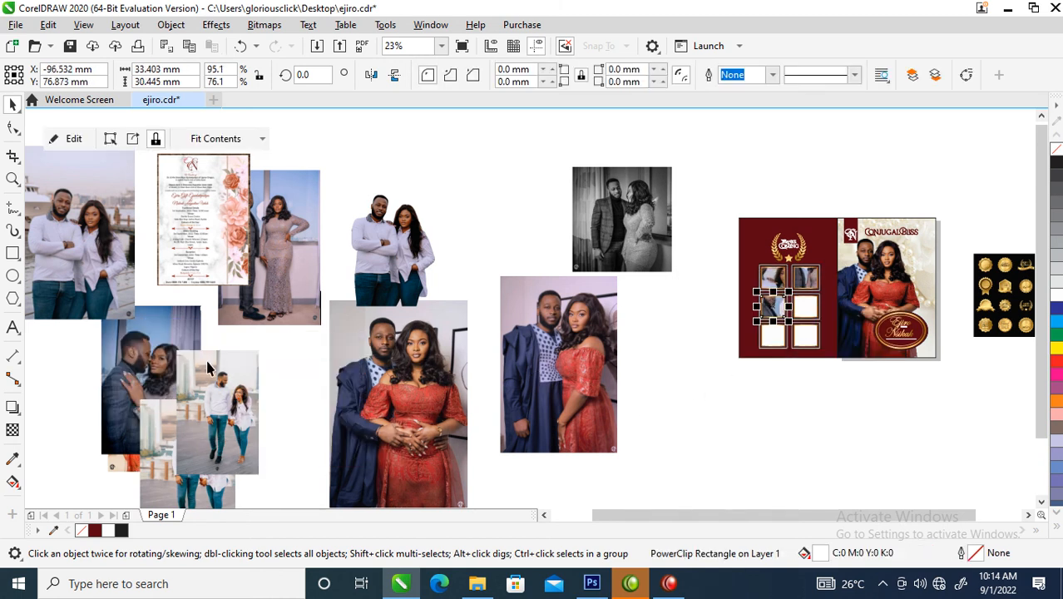
PowerClip the close-embrace couple photo into the middle-right frame and the hallway red-dress photo into the bottom-right frame, moving overlapping photos aside
drag(170, 337, 193, 279)
drag(171, 312, 816, 310)
click(856, 357)
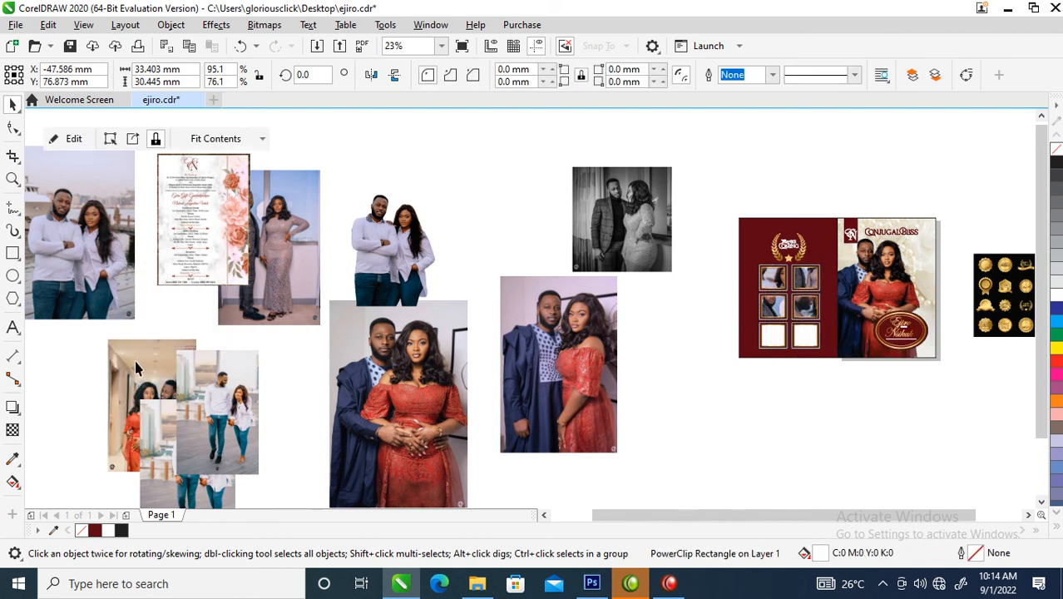
drag(139, 369, 61, 355)
drag(79, 399, 812, 330)
click(871, 392)
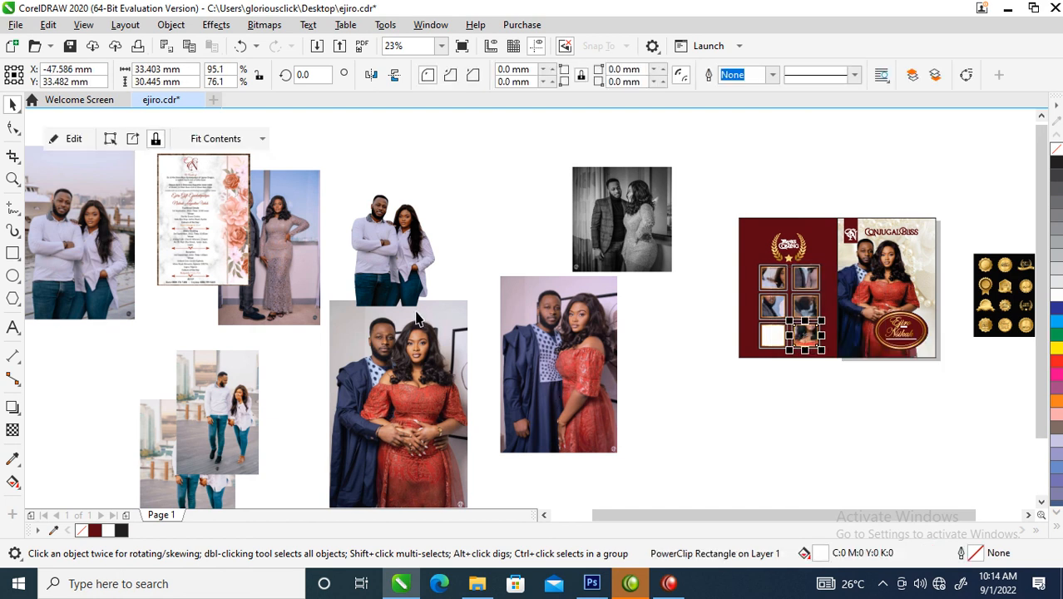
Move the full-length suit-and-gown photo clear and PowerClip the blue-robe and red-dress couple photo into the bottom-left frame
drag(270, 285, 281, 356)
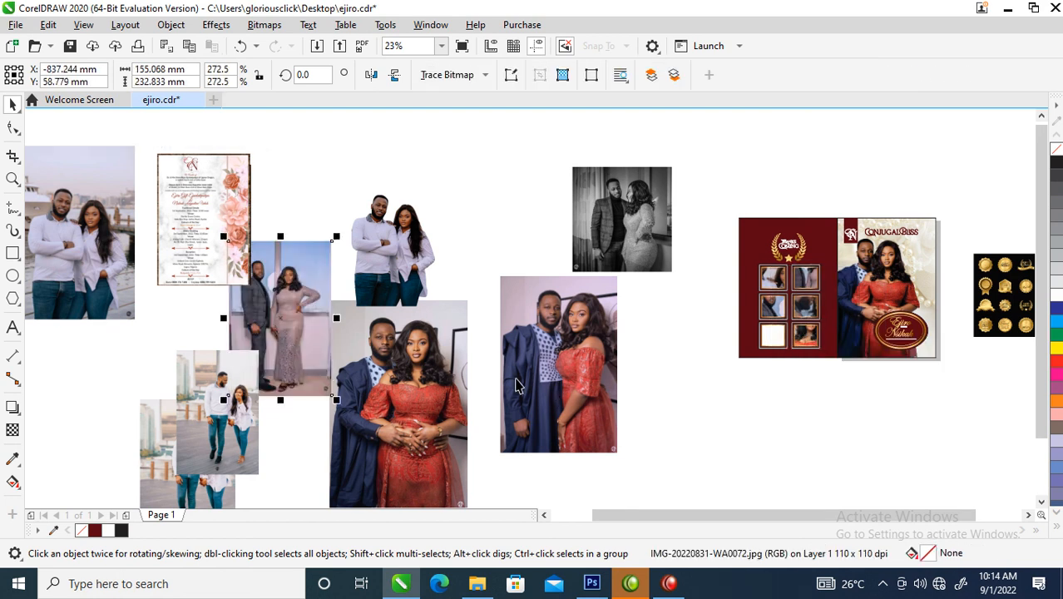
drag(556, 383, 774, 335)
click(823, 383)
Scale down and reposition the photo inside the top-right frame so both people fit in the opening
key(z)
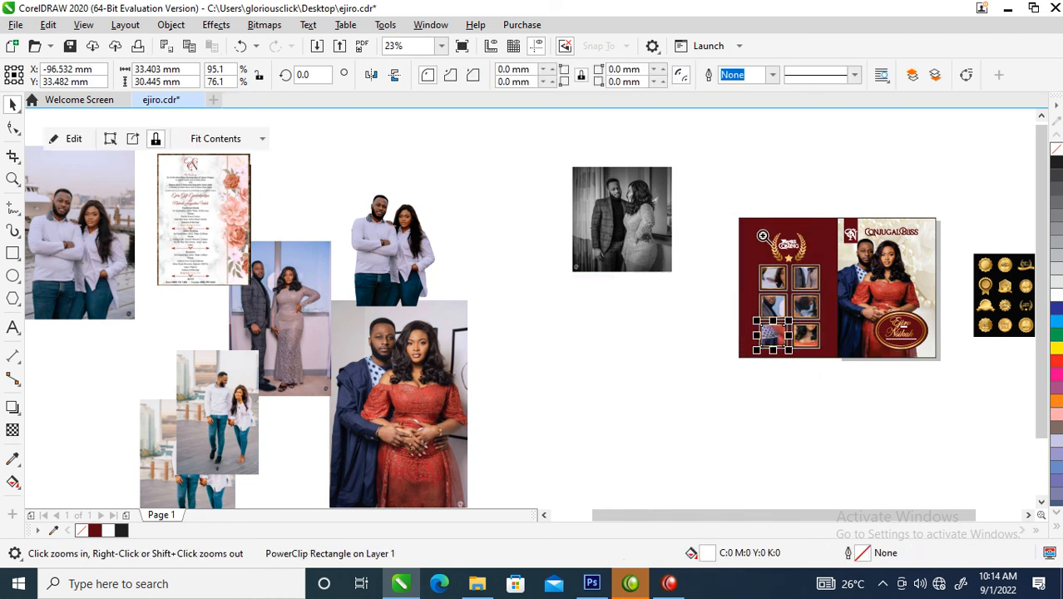
drag(917, 357, 742, 215)
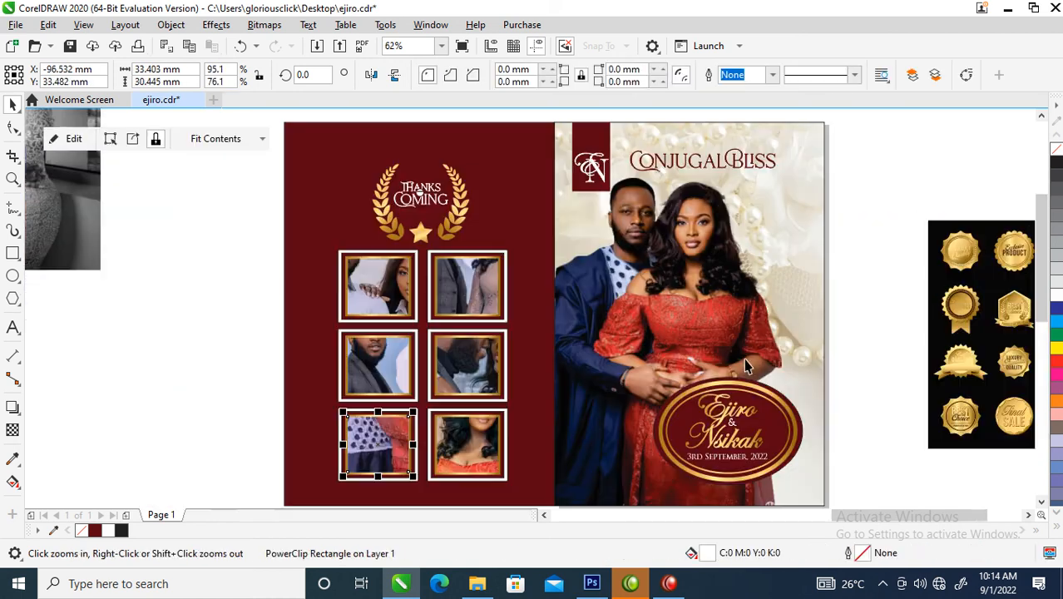
key(space)
ctrl+click(471, 290)
drag(603, 152, 560, 246)
drag(490, 306, 496, 312)
Scale the white-shirt couple photo inside the top-left frame to about 43 by 61 mm and position it to show both people
ctrl+click(378, 285)
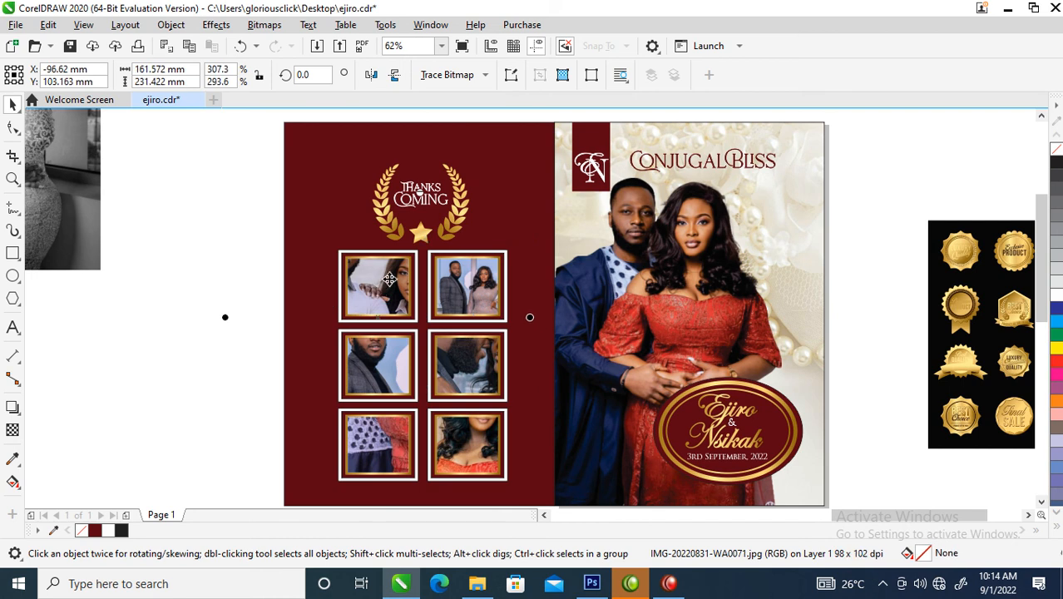
scroll(525, 331, down, 2)
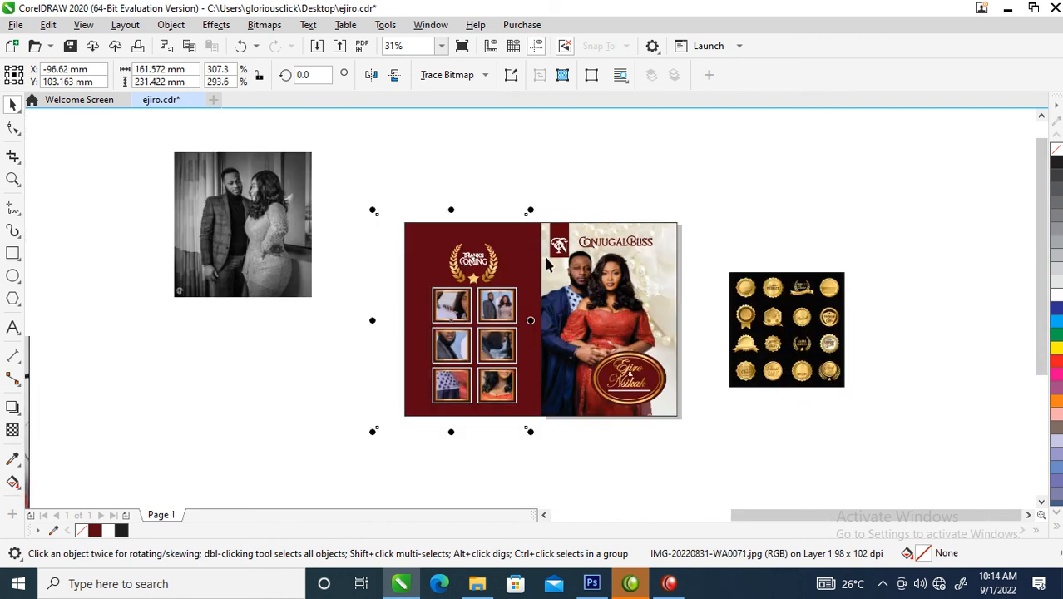
drag(530, 210, 457, 292)
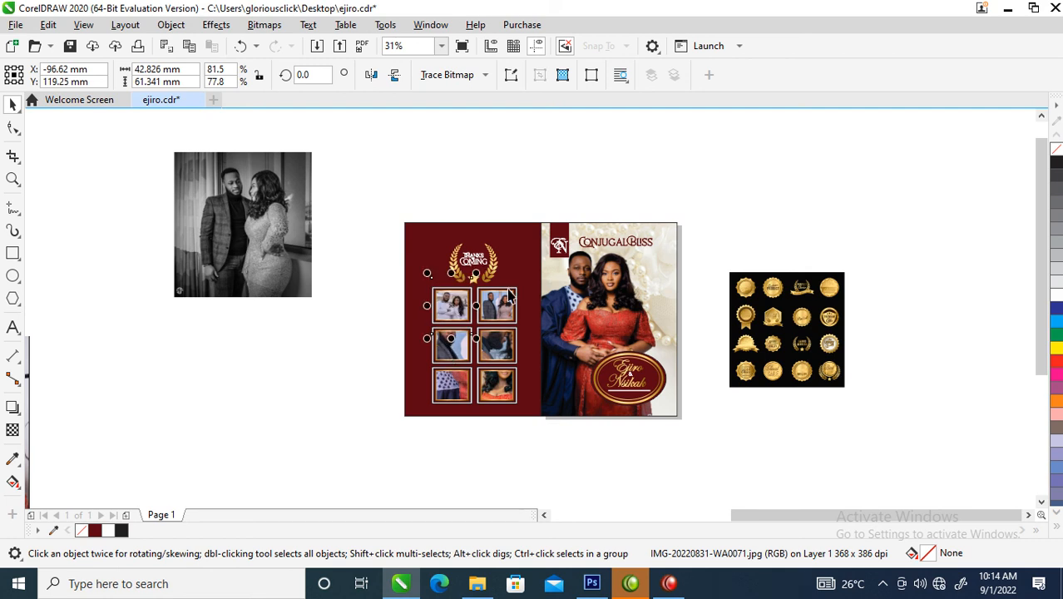
Scale the photo inside the middle-left frame to about 64 by 62 mm and position both people within the opening
click(485, 339)
click(563, 283)
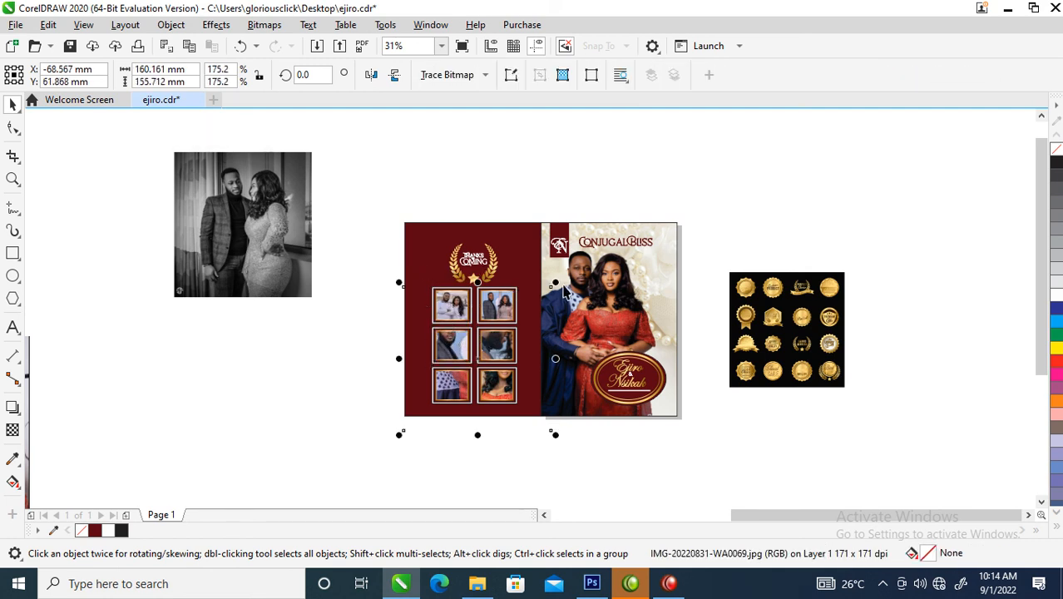
drag(555, 284, 466, 331)
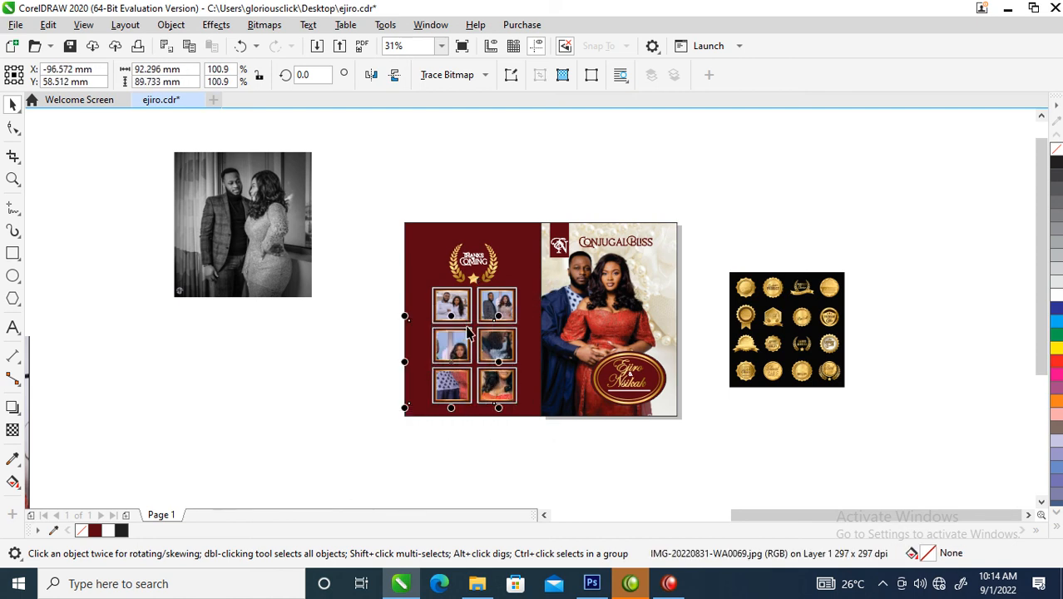
drag(487, 316, 447, 338)
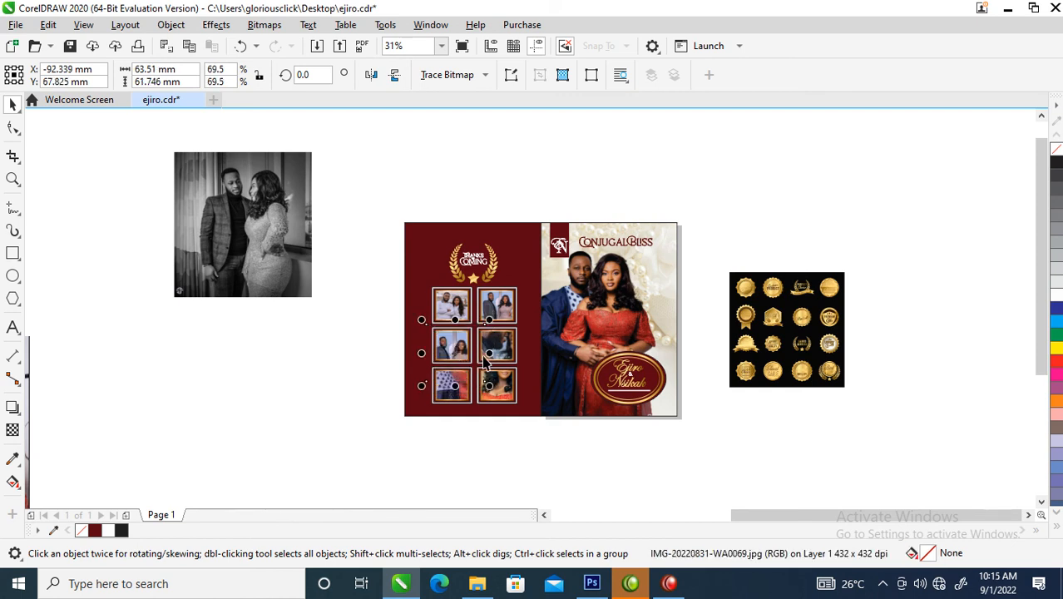
Scale the embrace photo inside the middle-right frame to about 43 by 64 mm and position both faces within the opening
alt+click(498, 350)
drag(582, 463, 512, 387)
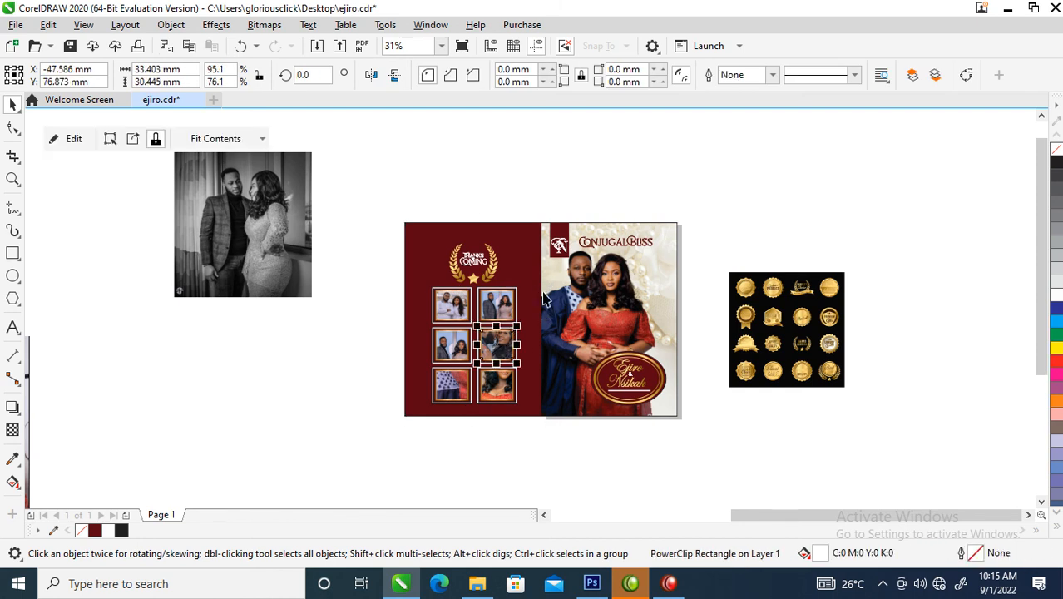
ctrl+click(504, 343)
mouse_move(541, 288)
mouse_down()
mouse_move(533, 319)
mouse_move(540, 303)
mouse_up()
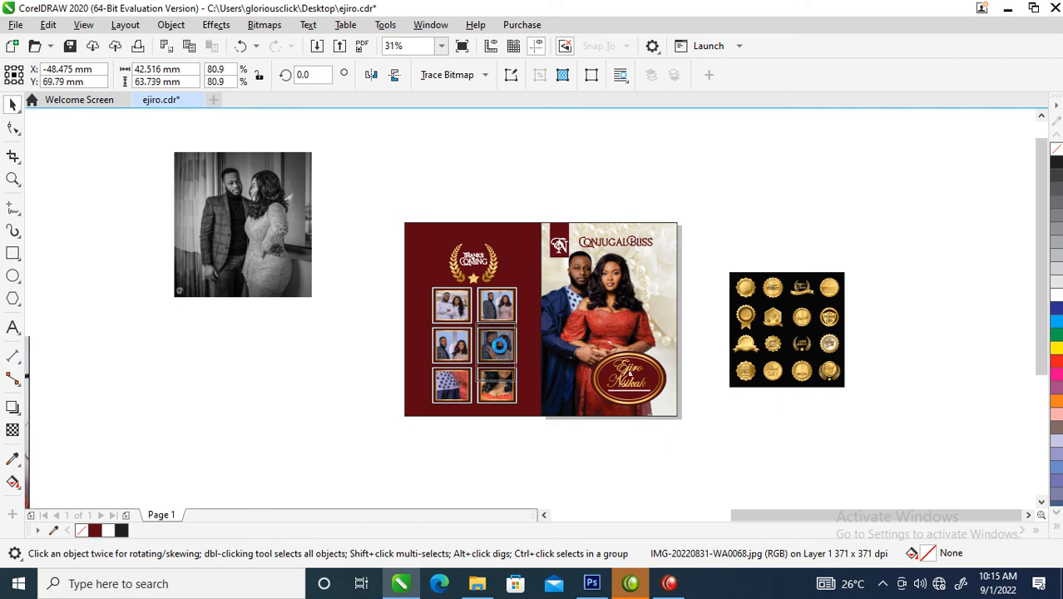
Scale the hallway red-dress photo inside the bottom-right frame to about 37 by 55 mm and position both people within the opening
key(z)
drag(374, 241, 563, 431)
key(space)
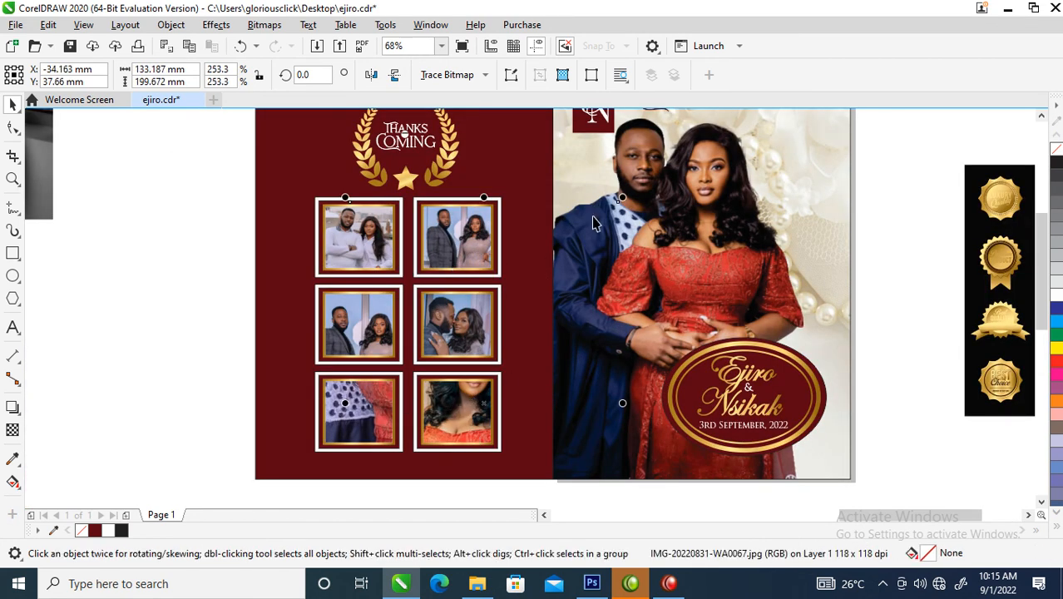
drag(611, 238, 526, 274)
drag(426, 427, 450, 411)
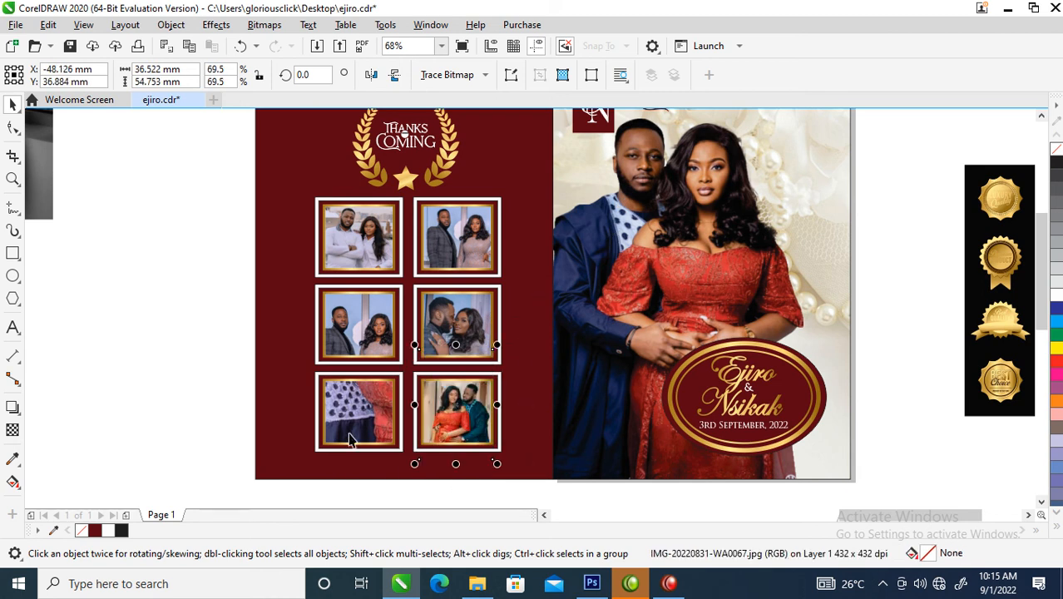
Scale the blue-robe and red-dress photo inside the bottom-left frame to about 42 by 63 mm and position both people within the opening
click(357, 409)
scroll(499, 249, down, 3)
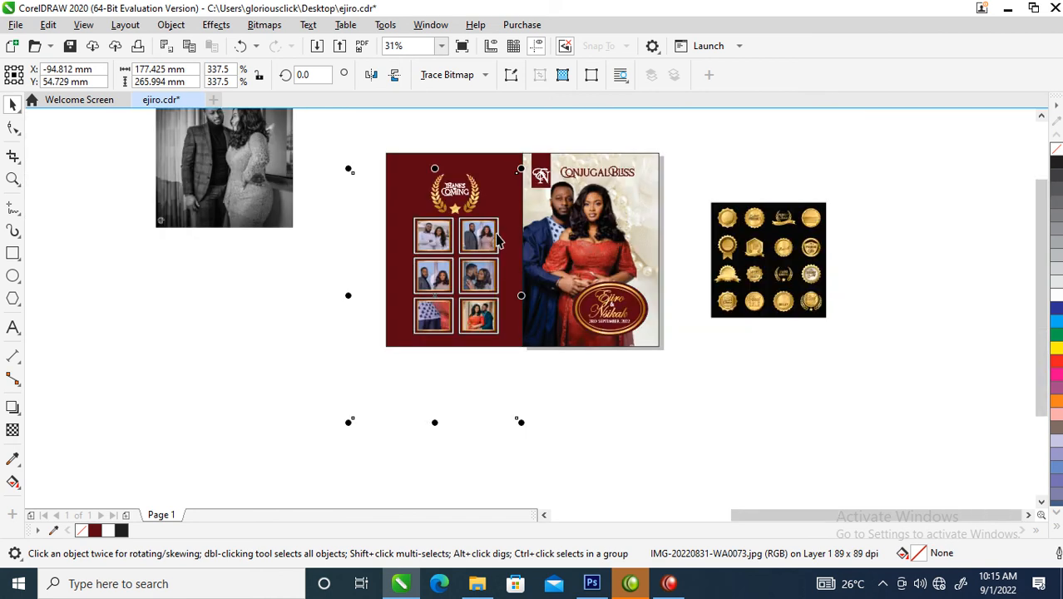
drag(518, 169, 462, 254)
drag(440, 313, 438, 348)
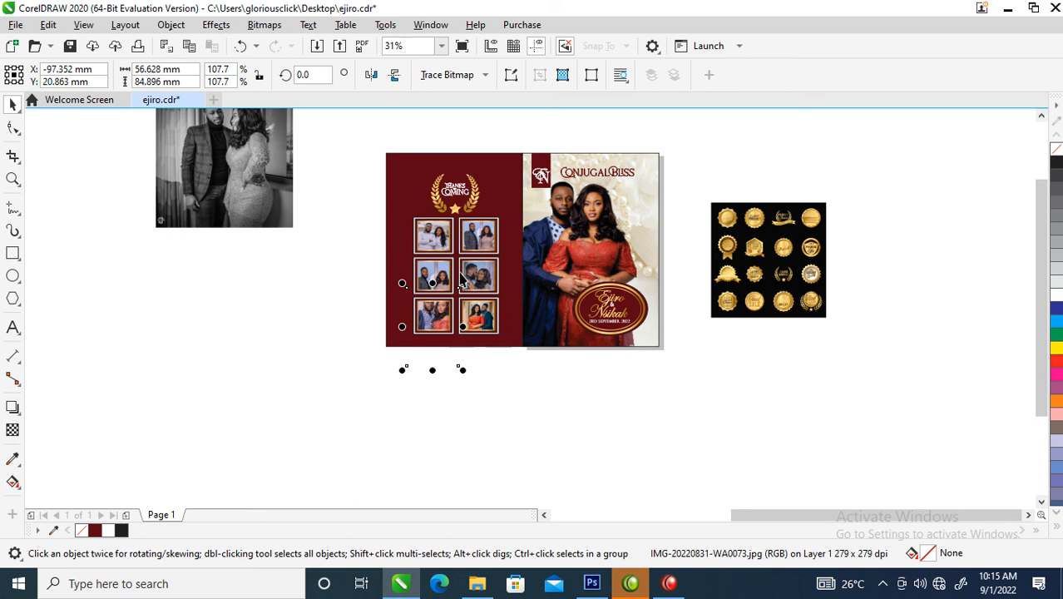
drag(460, 295, 454, 301)
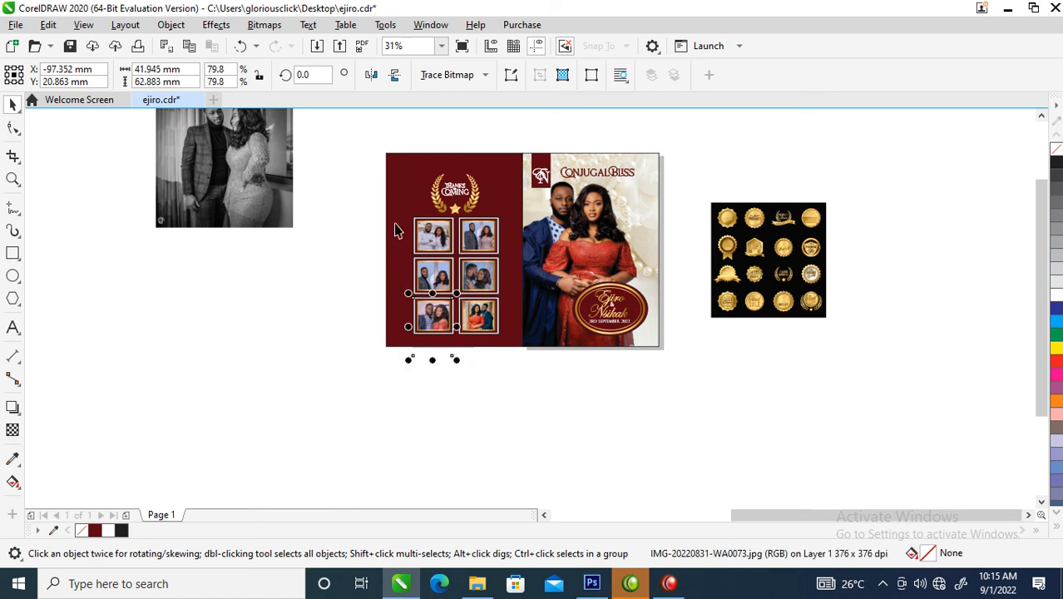
drag(370, 152, 681, 351)
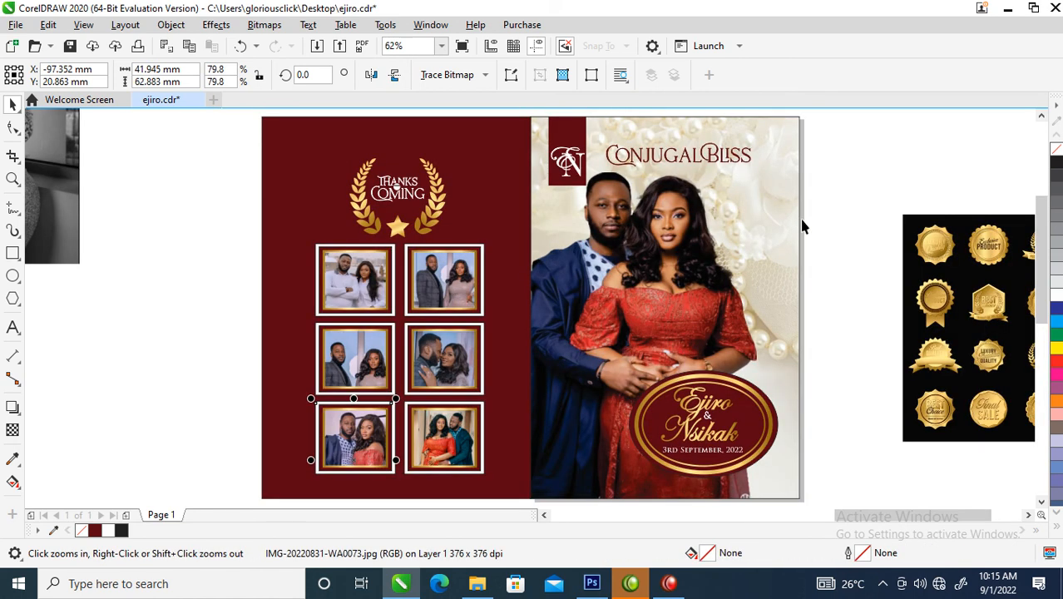
click(836, 210)
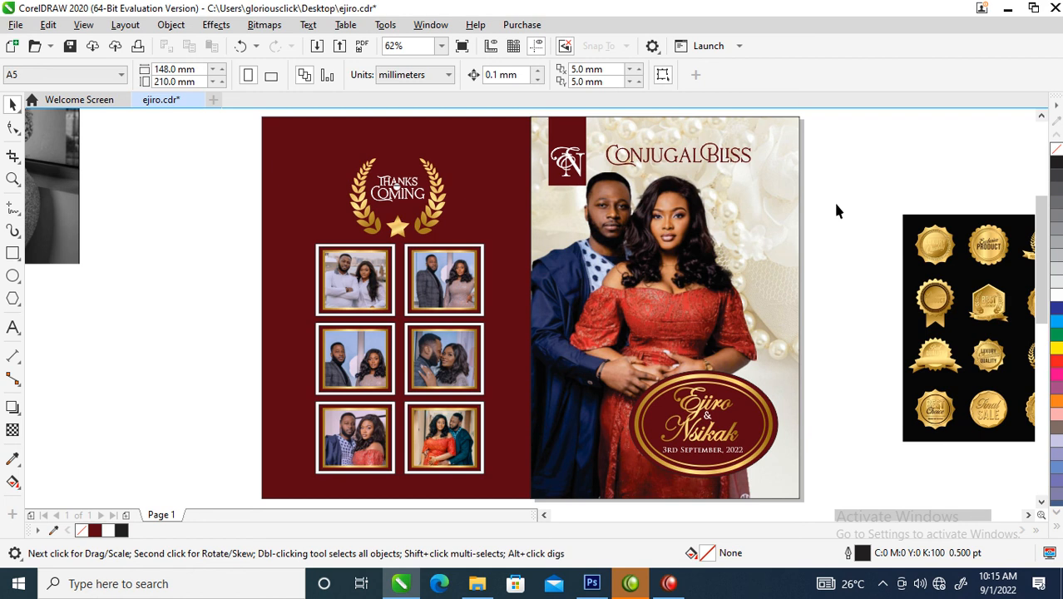